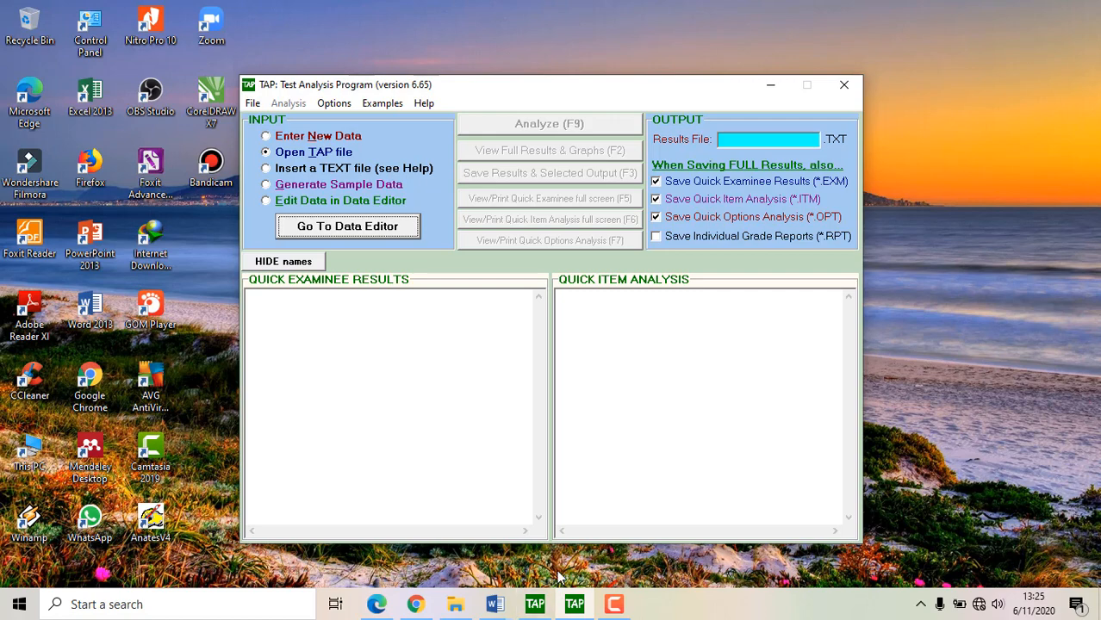
View TAP versions 6.65 and 19.1.4 and examine the download links on the TAP web page.
{"action": "left_click", "coordinate": [576, 609]}
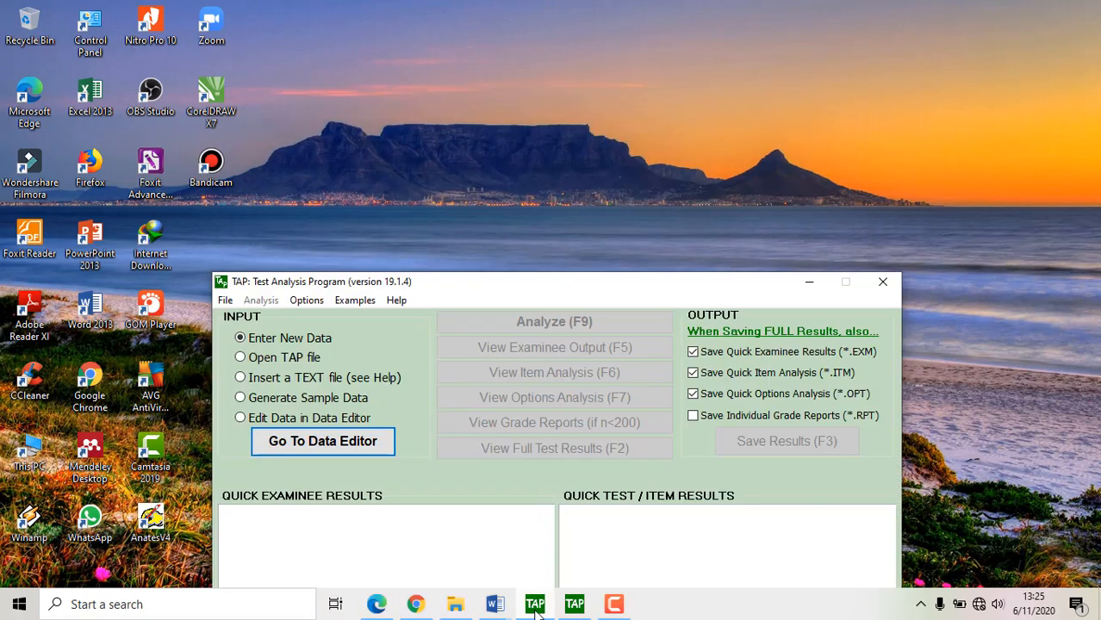
{"action": "left_click", "coordinate": [535, 606]}
{"action": "left_click_drag", "start_coordinate": [593, 293], "coordinate": [616, 84]}
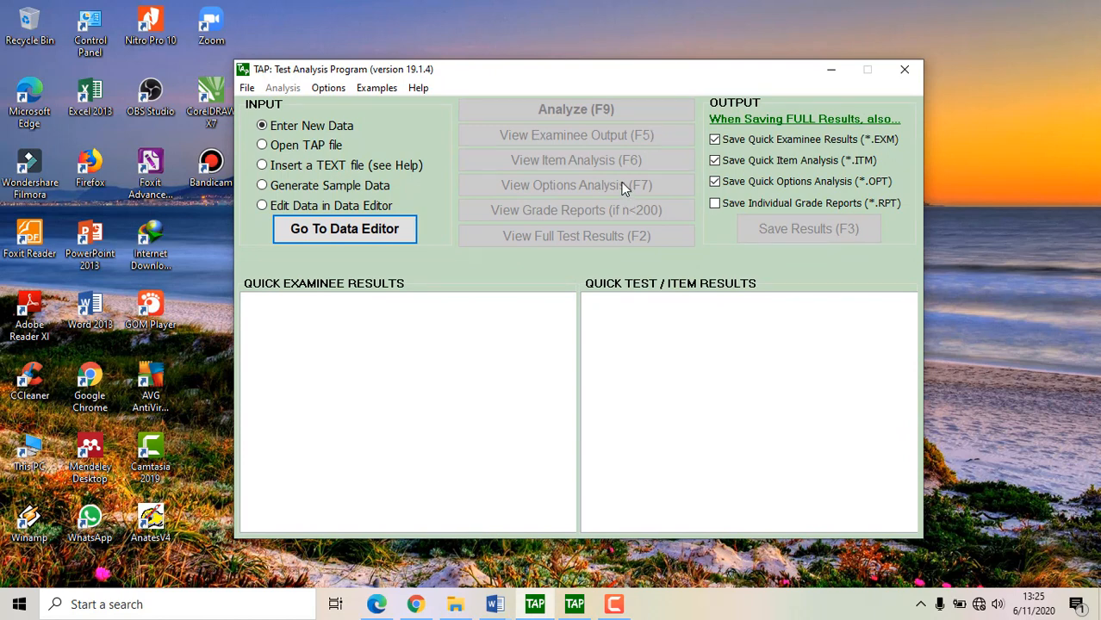
{"action": "left_click", "coordinate": [415, 603]}
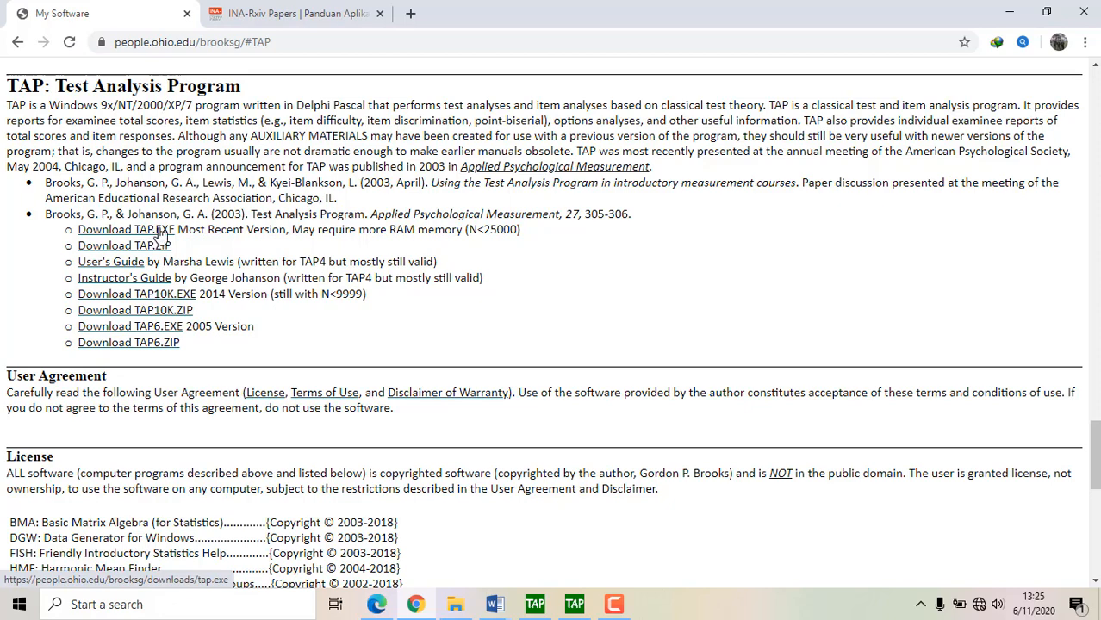
{"action": "left_click", "coordinate": [576, 605]}
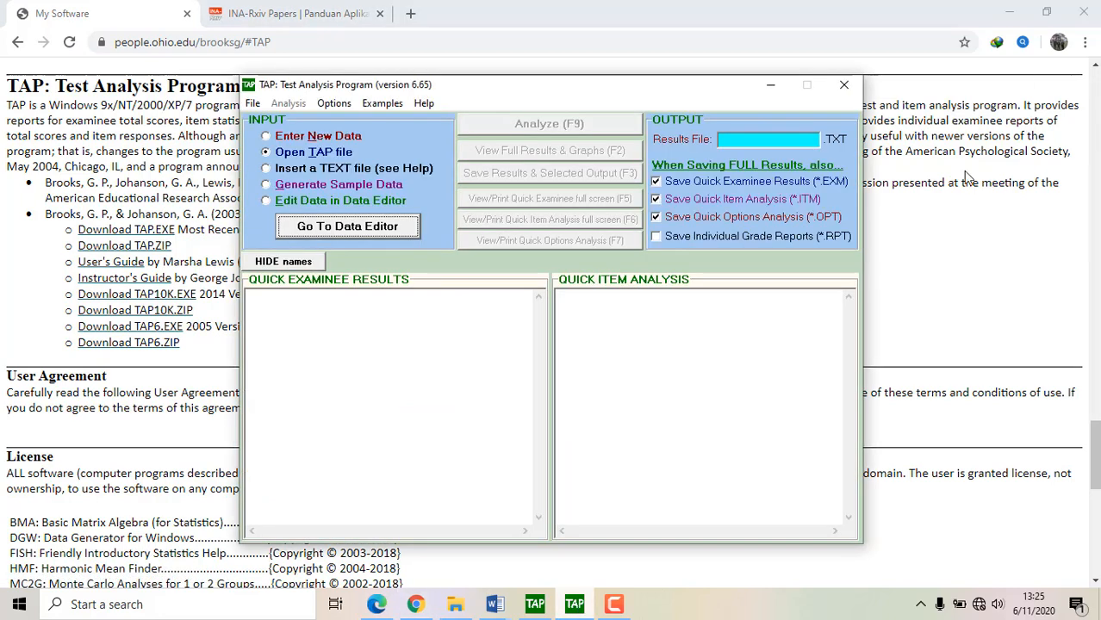
{"action": "left_click", "coordinate": [1010, 12]}
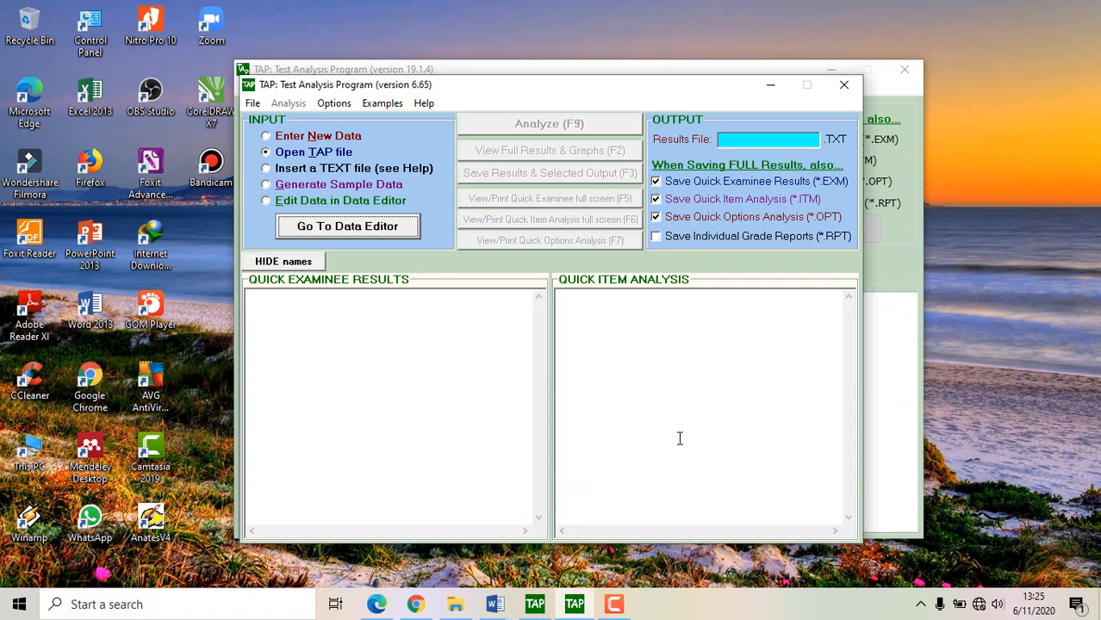
Compare the two TAP versions side by side, leaving only the version 6.65 window in view.
{"action": "left_click", "coordinate": [828, 70]}
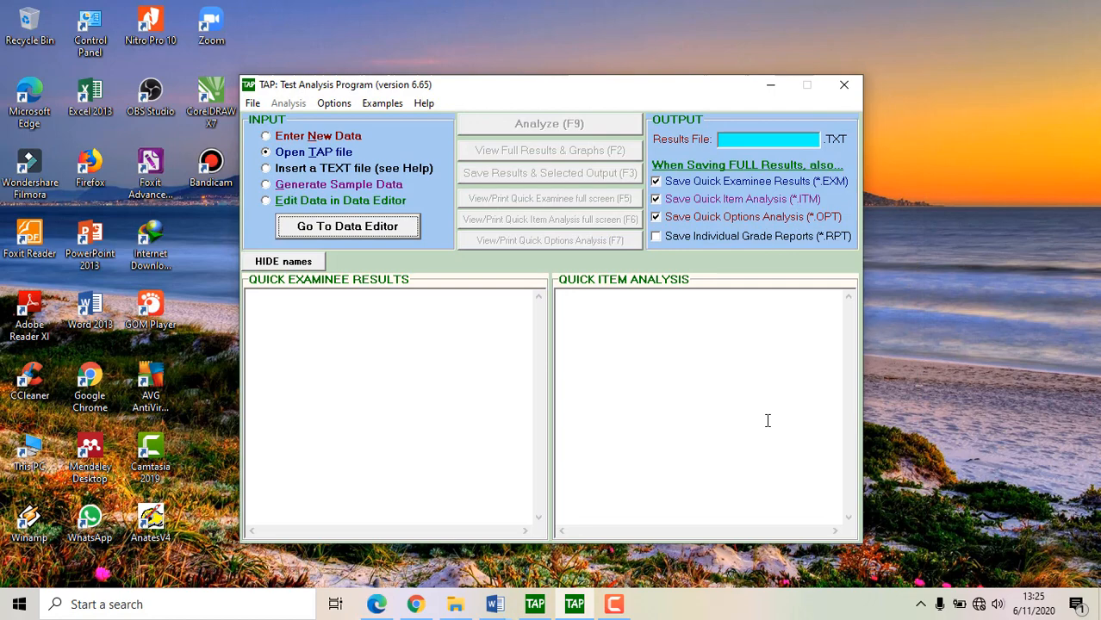
{"action": "left_click", "coordinate": [574, 604]}
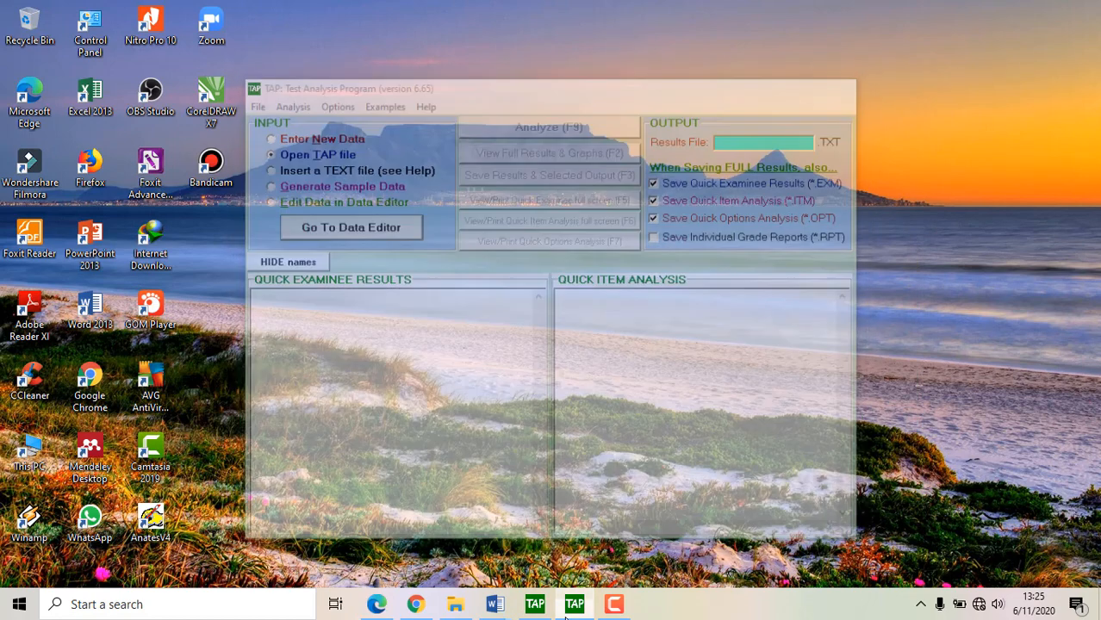
{"action": "left_click", "coordinate": [535, 603]}
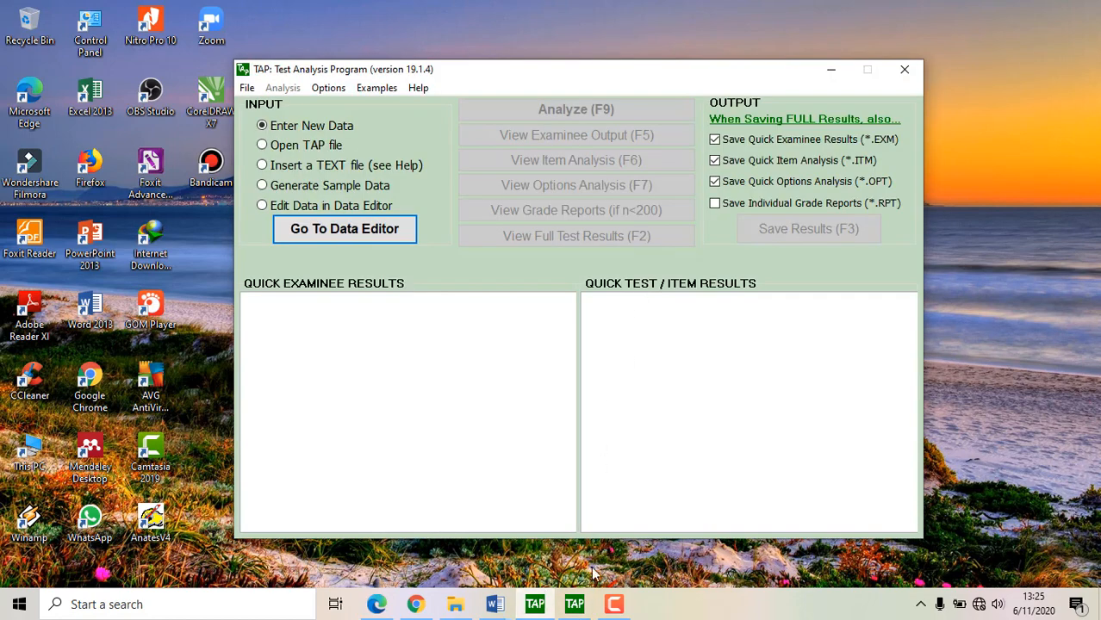
{"action": "left_click", "coordinate": [574, 604]}
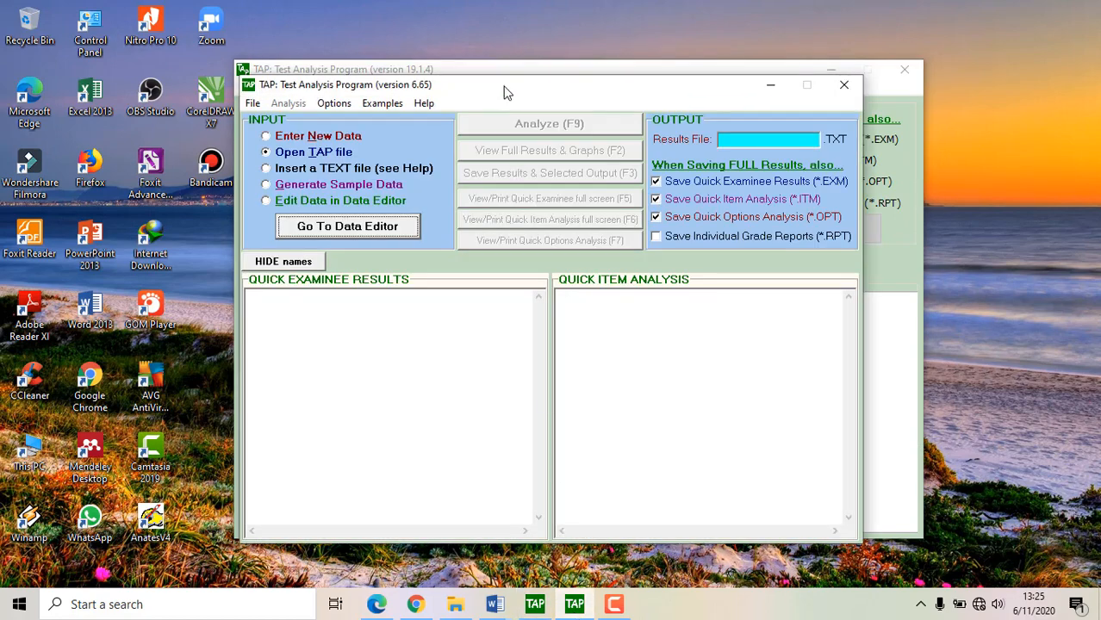
{"action": "left_click_drag", "start_coordinate": [503, 86], "coordinate": [517, 269]}
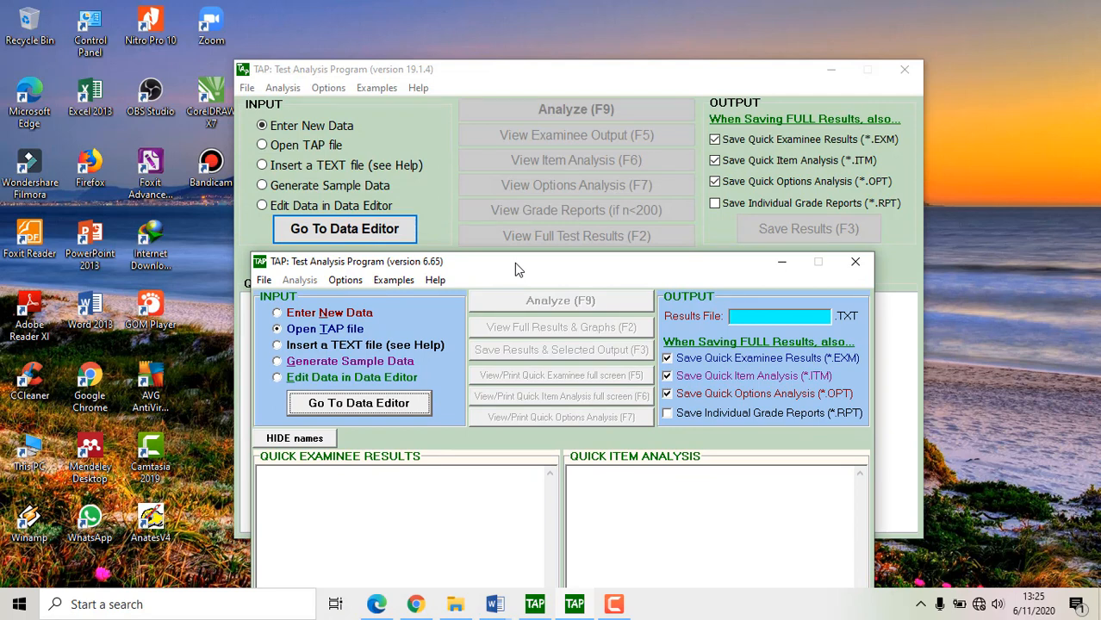
{"action": "left_click", "coordinate": [823, 72]}
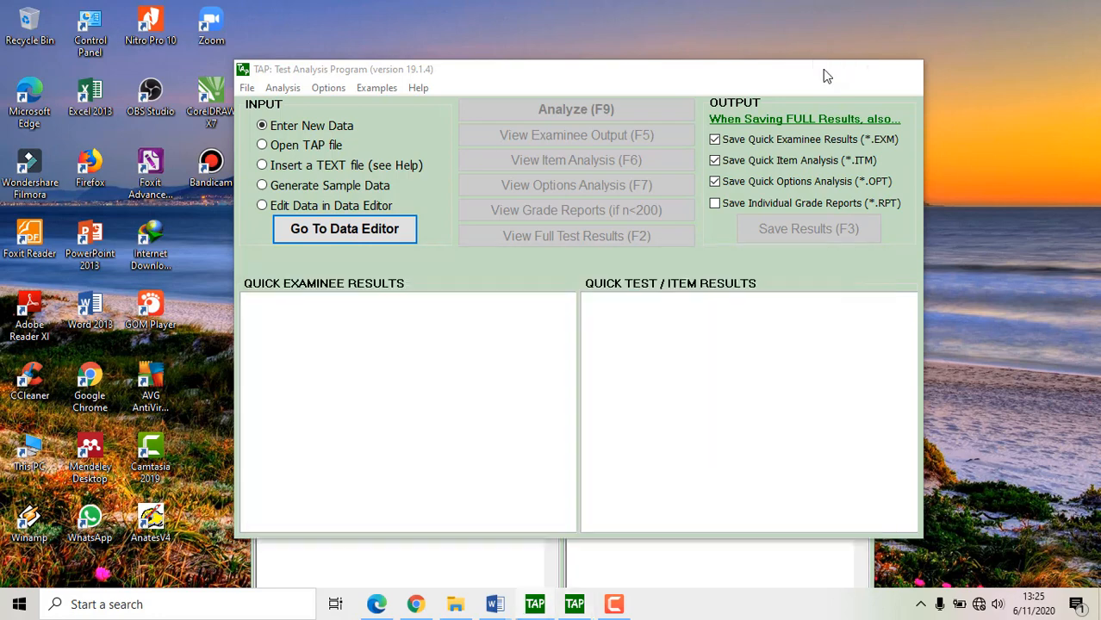
{"action": "left_click_drag", "start_coordinate": [705, 266], "coordinate": [715, 60]}
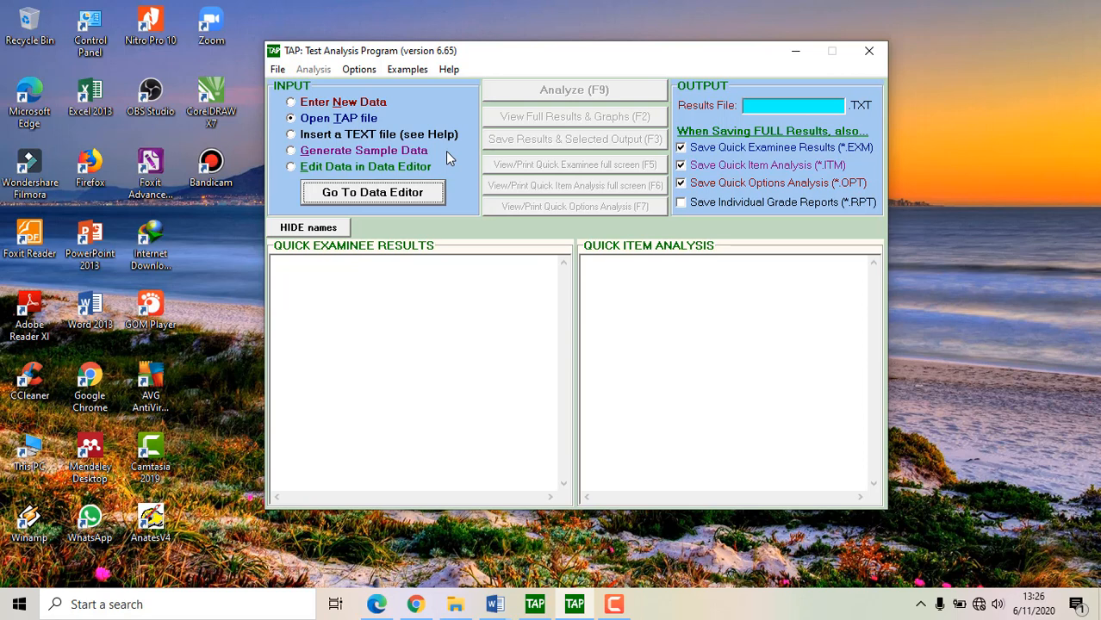
Choose to enter new data, open the Data Editor and reposition its window.
{"action": "left_click", "coordinate": [335, 104]}
{"action": "left_click", "coordinate": [360, 195]}
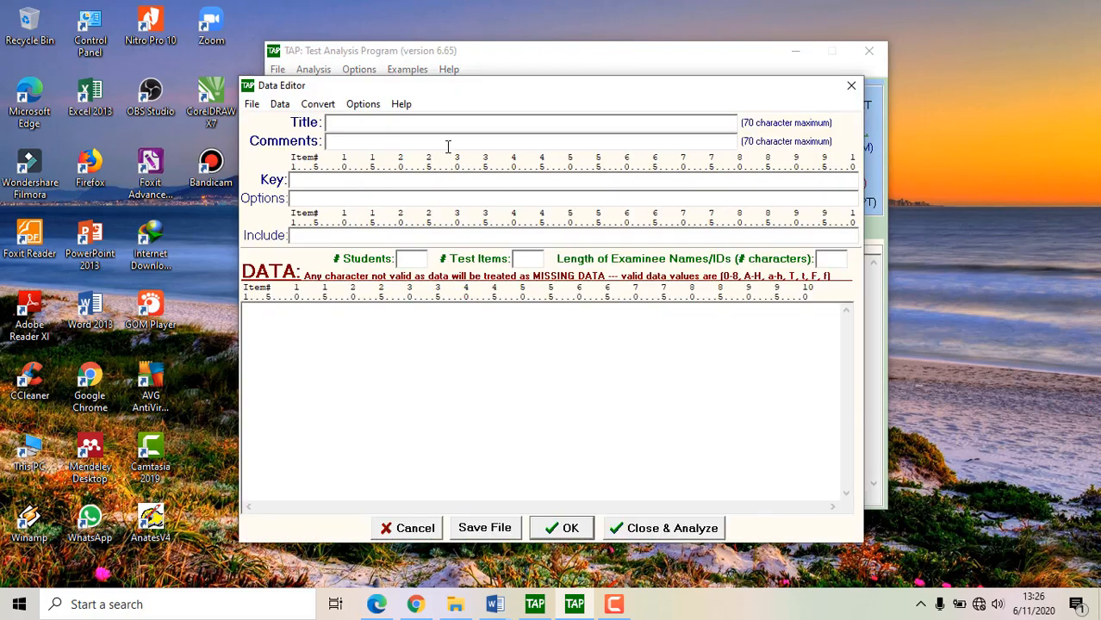
{"action": "left_click_drag", "start_coordinate": [432, 90], "coordinate": [454, 44]}
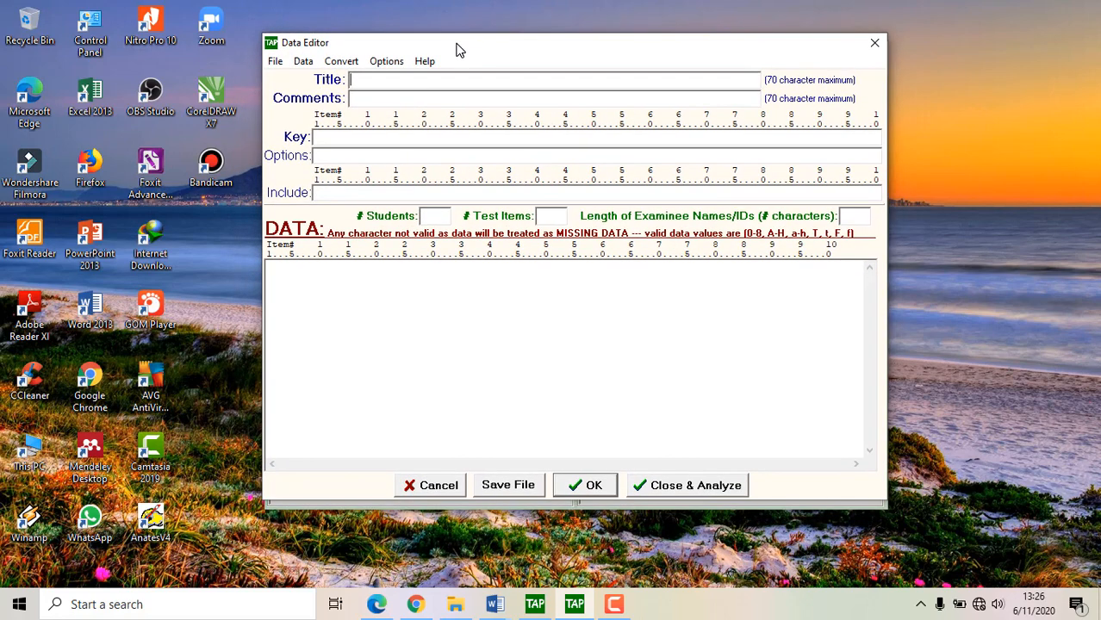
Title the data set "Latihan TAP" and set 30 students and 20 test items.
{"action": "left_click", "coordinate": [369, 82]}
{"action": "type", "text": "Latihan TAP"}
{"action": "left_click", "coordinate": [358, 100]}
{"action": "left_click", "coordinate": [435, 218]}
{"action": "type", "text": "30"}
{"action": "type", "text": "20"}
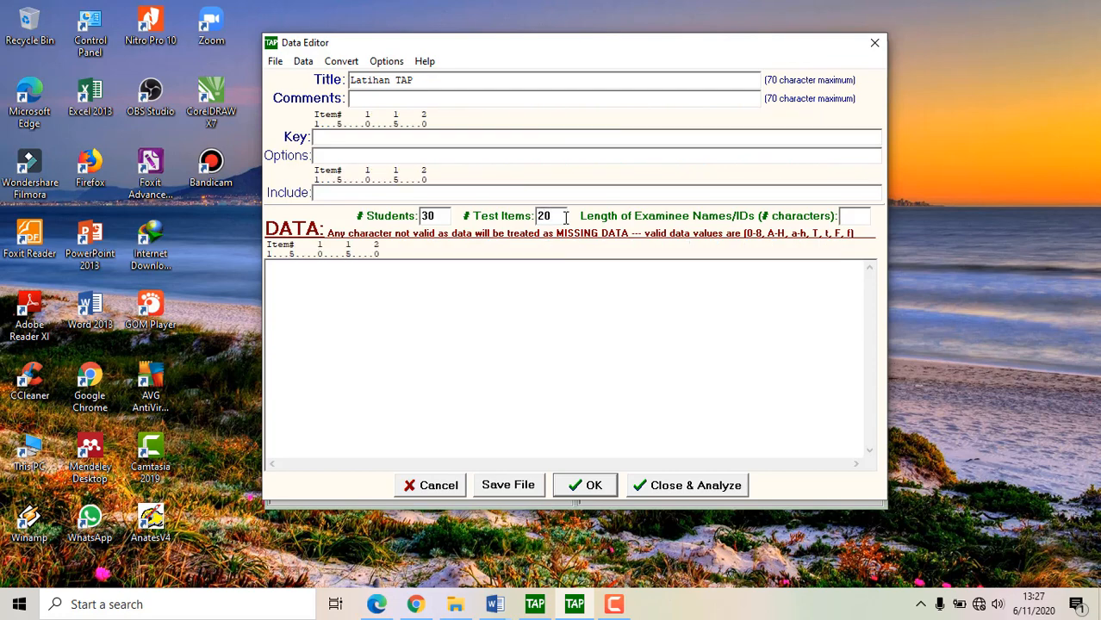
Set the length of examinee names/IDs to 20 characters.
{"action": "left_click", "coordinate": [319, 131]}
{"action": "left_click", "coordinate": [851, 218]}
{"action": "left_click", "coordinate": [274, 270]}
{"action": "type", "text": "20"}
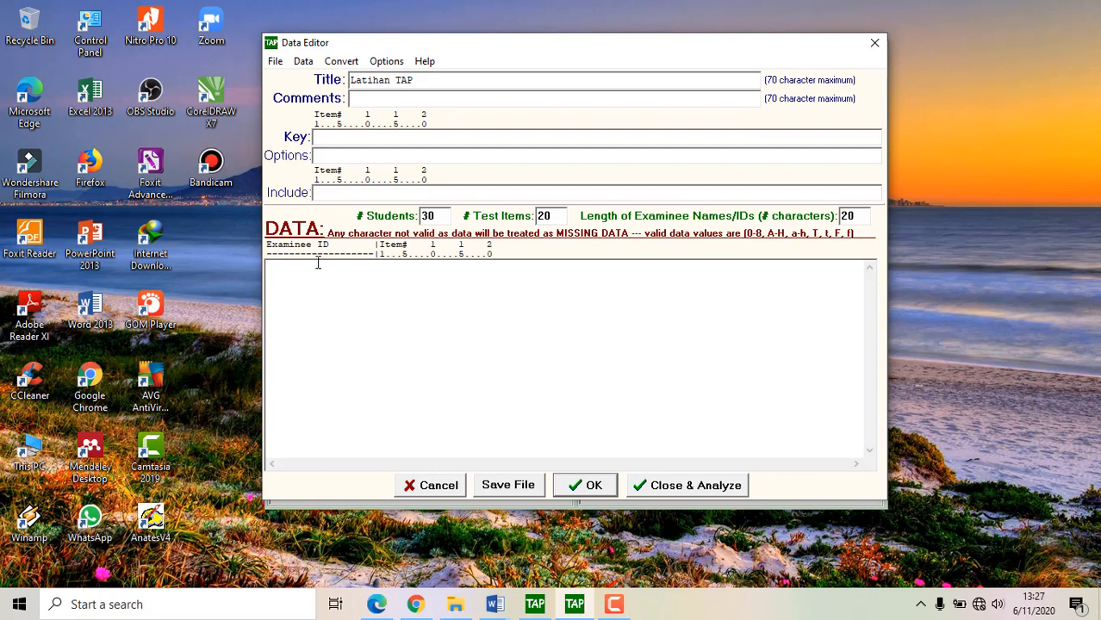
Enter the answer key "abcdeebacdeeeeaacdea" for the 20 test items.
{"action": "left_click", "coordinate": [335, 140]}
{"action": "type", "text": "abcdeebacde"}
{"action": "type", "text": "eeeaa"}
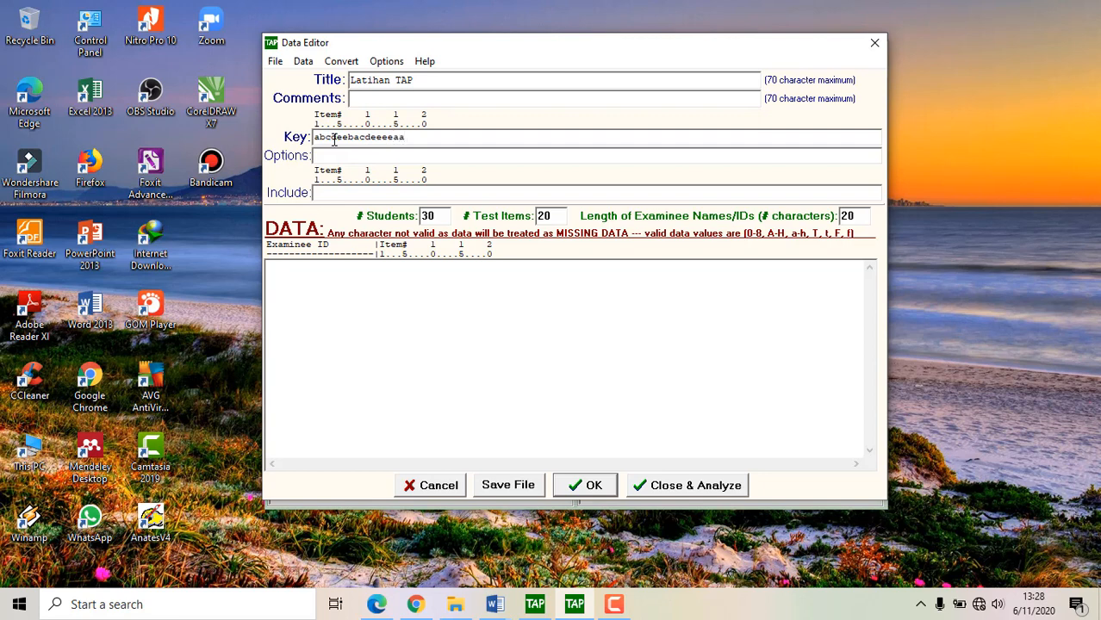
{"action": "type", "text": "cdea"}
Set 5 answer options for each of the 20 items and mark every item "y" for inclusion.
{"action": "left_click", "coordinate": [327, 159]}
{"action": "type", "text": "555555555555555"}
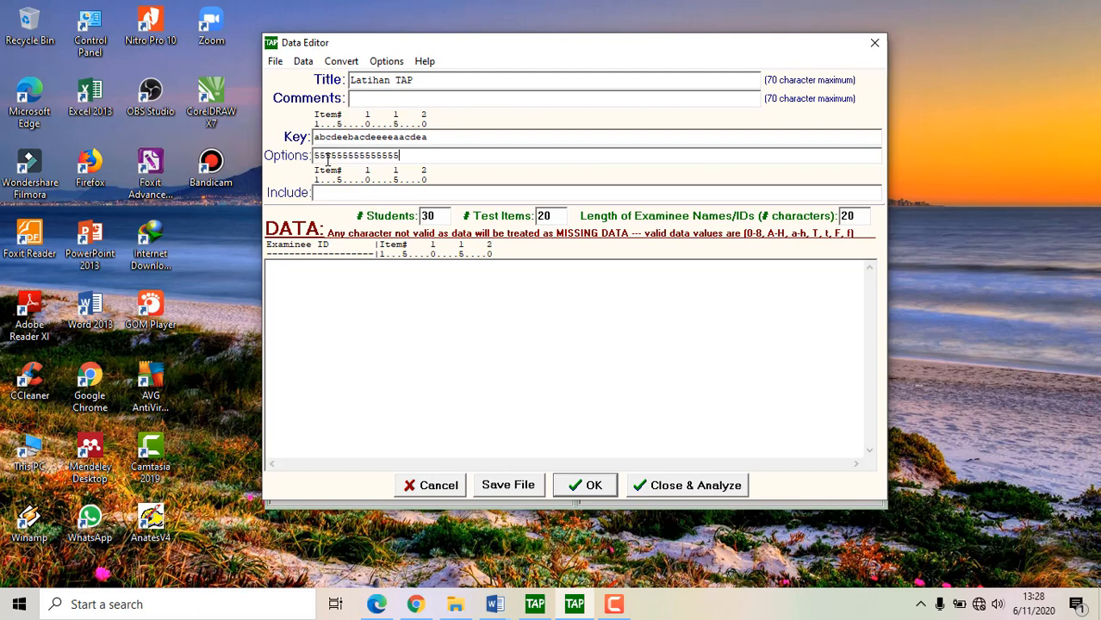
{"action": "type", "text": "55555"}
{"action": "left_click", "coordinate": [320, 192]}
{"action": "type", "text": "yyyyyyyy"}
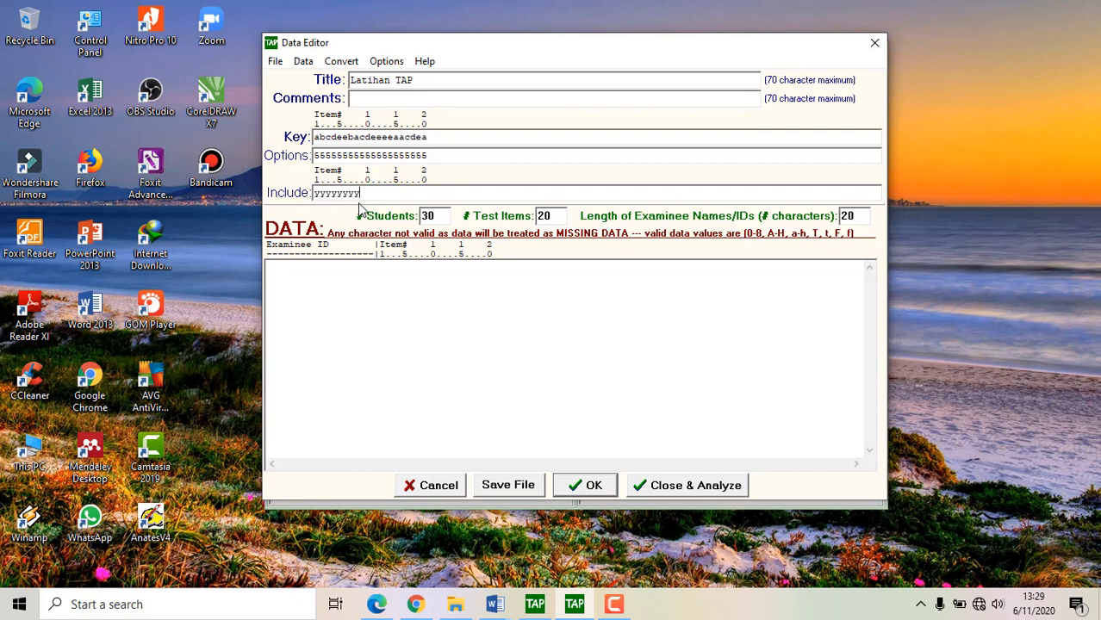
{"action": "type", "text": "yyyyyyyyyyyyyyyyyyyy"}
Convert the data set to numbers.
{"action": "left_click", "coordinate": [345, 63]}
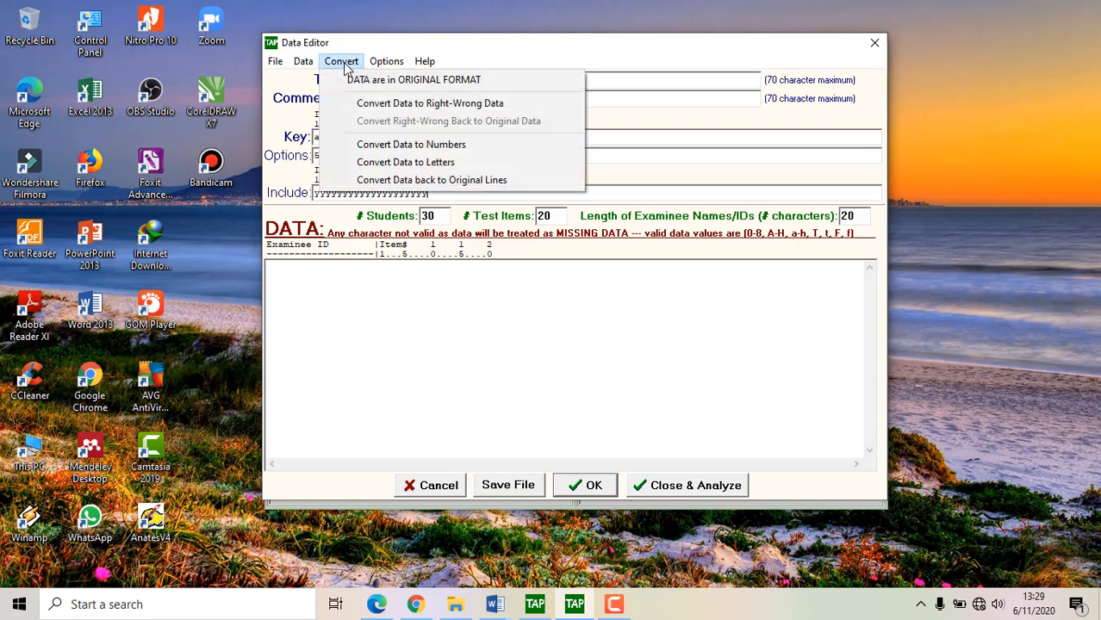
{"action": "left_click", "coordinate": [414, 148]}
{"action": "left_click", "coordinate": [557, 333]}
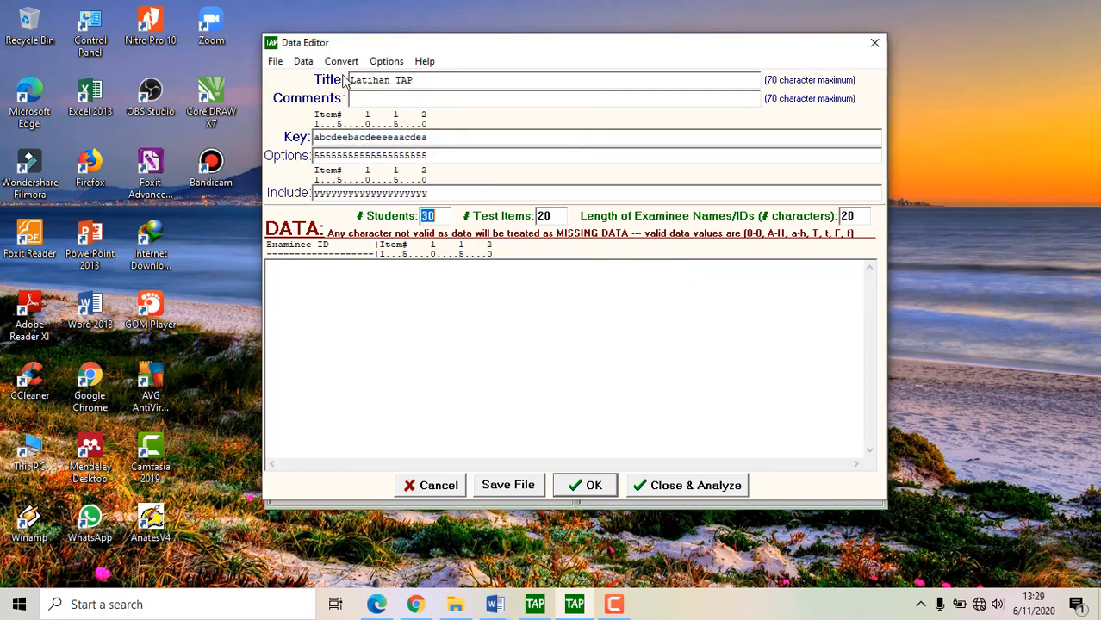
Convert the data set to letters and check its current data format.
{"action": "left_click", "coordinate": [343, 63]}
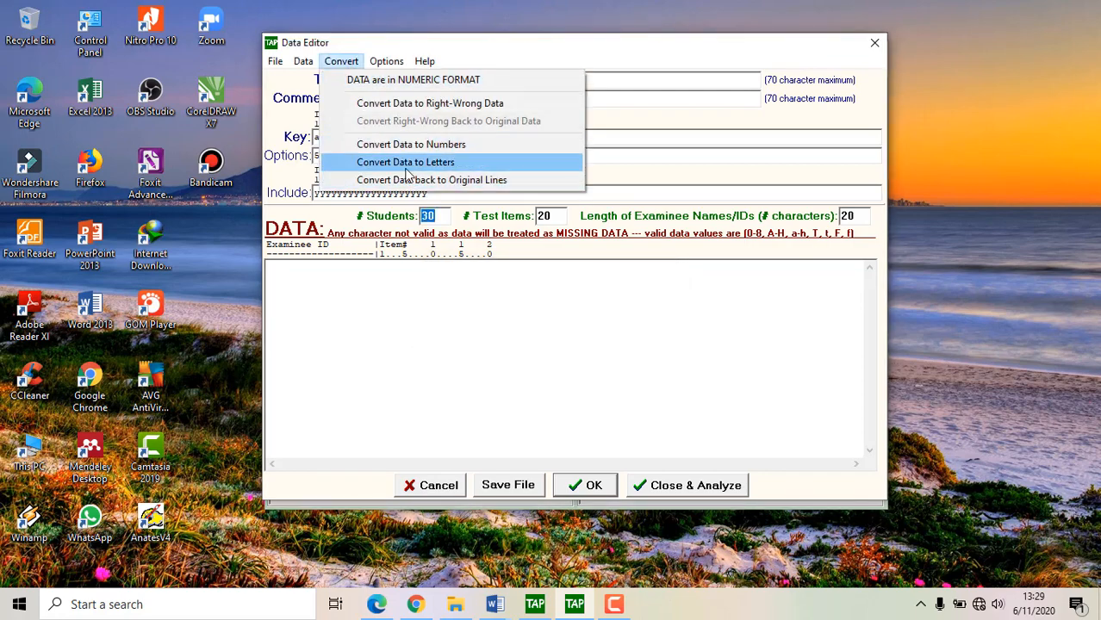
{"action": "left_click", "coordinate": [407, 169]}
{"action": "left_click", "coordinate": [567, 336]}
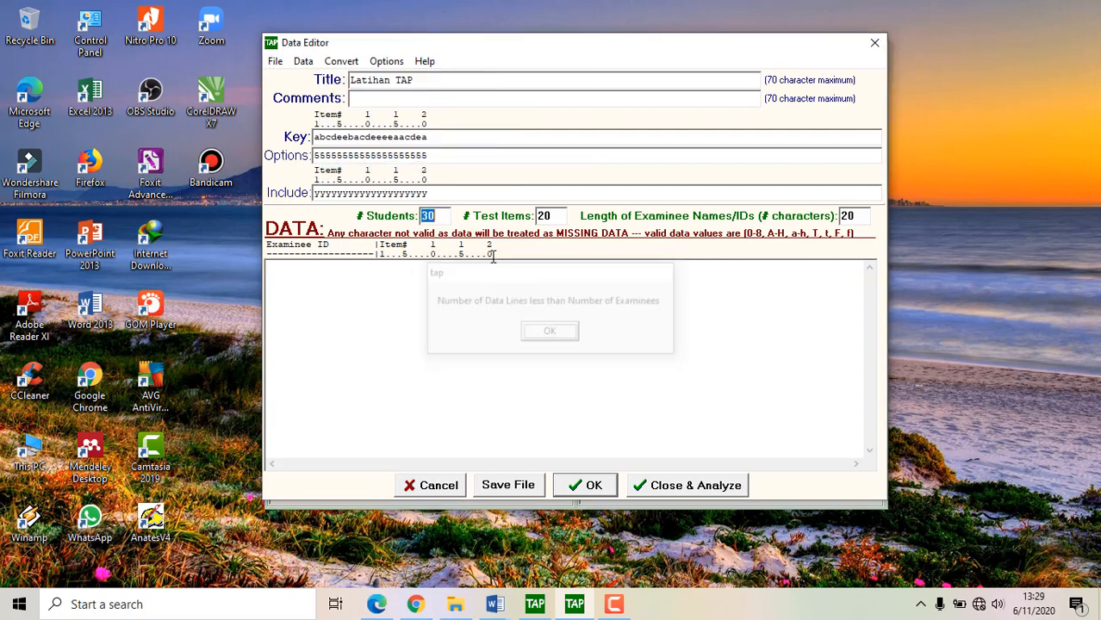
{"action": "left_click", "coordinate": [336, 63]}
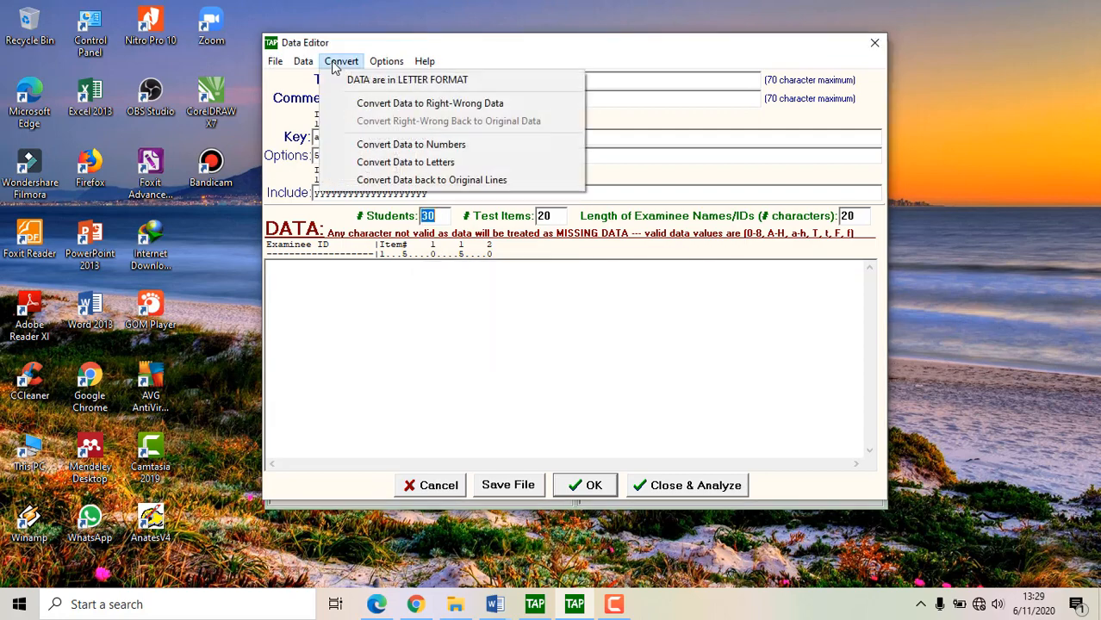
{"action": "key", "text": "Escape"}
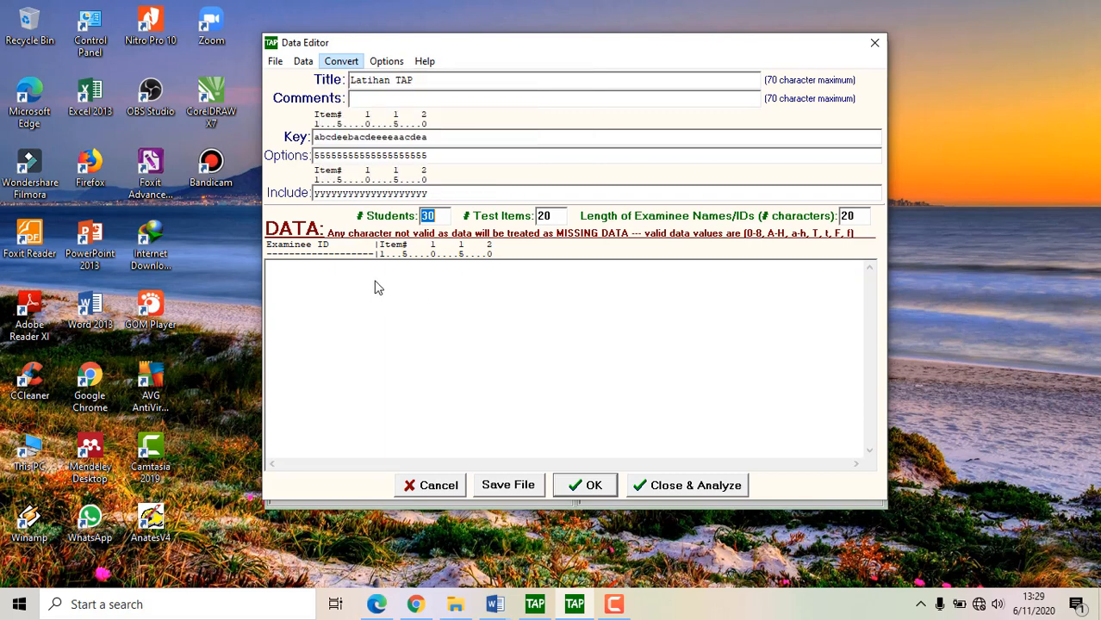
Enter the first examinee's name, padded to the item column, with the answers "abceeadeaeaeaeededbb".
{"action": "left_click", "coordinate": [375, 286]}
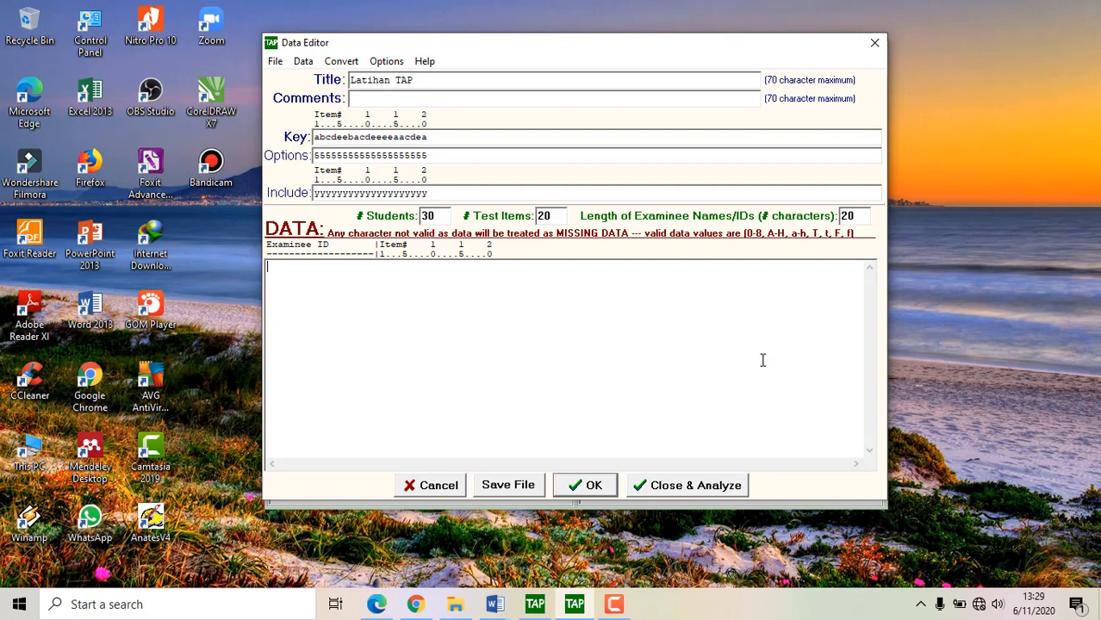
{"action": "type", "text": "Ahmad      "}
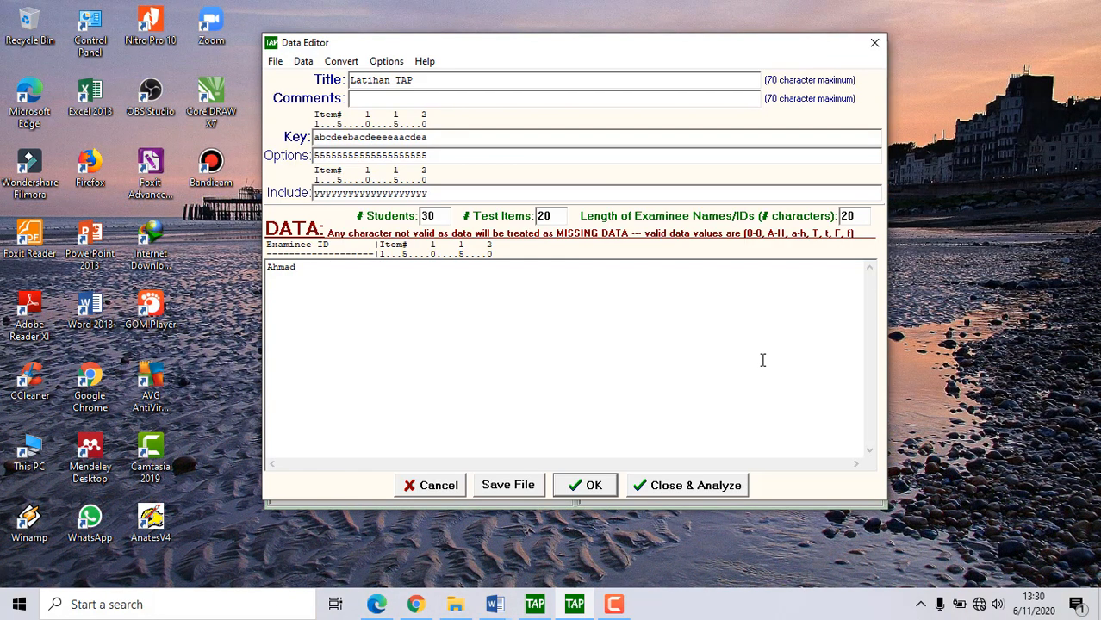
{"action": "type", "text": "         abceeadeaeaeaeededbb"}
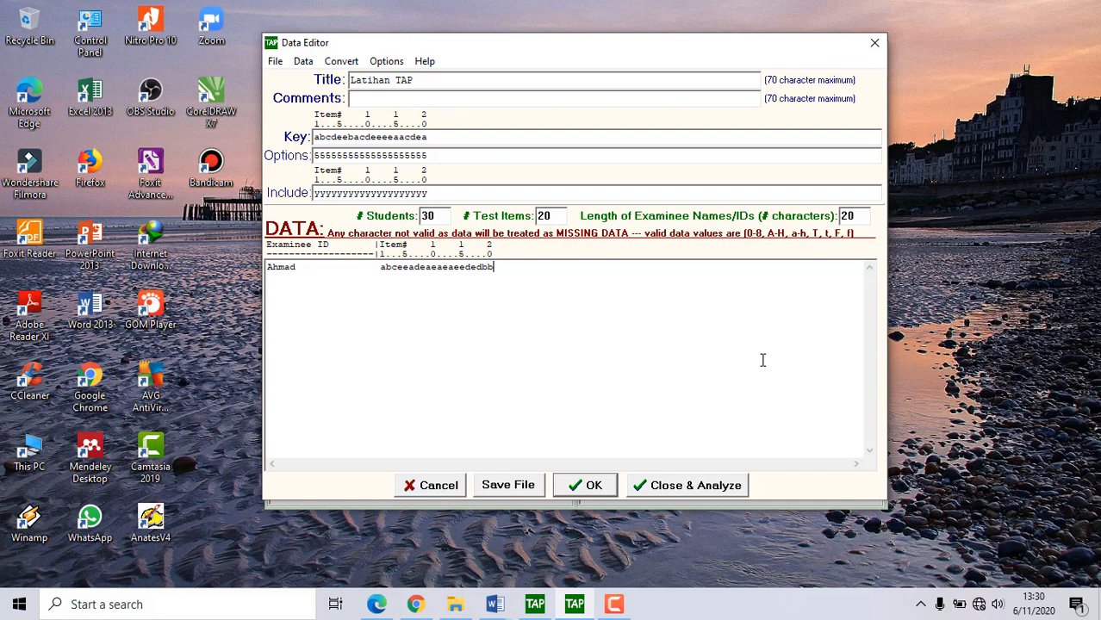
Add a second data line with the examinee's name and the answers "bcdeaabcdedededaabcd".
{"action": "key", "text": "Return"}
{"action": "type", "text": "Budi"}
{"action": "type", "text": "bcdeas"}
{"action": "key", "text": "BackSpace"}
{"action": "type", "text": "abcdedededaa"}
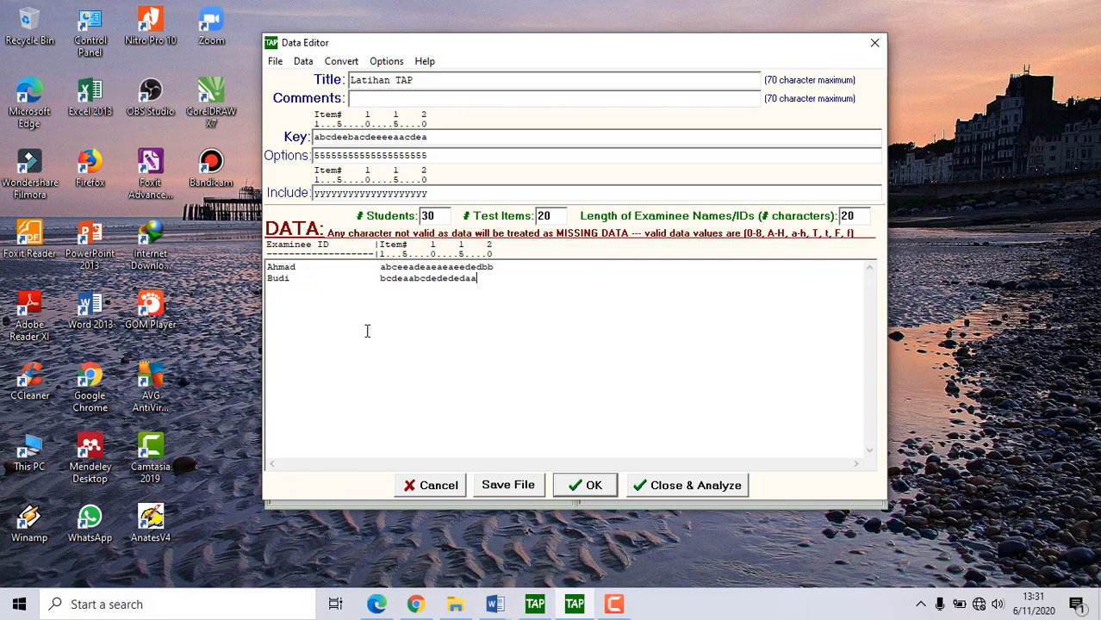
{"action": "type", "text": "bcd"}
Test the conversion of the two examinee lines to numbers and back to letters, checking the data format.
{"action": "left_click", "coordinate": [341, 61]}
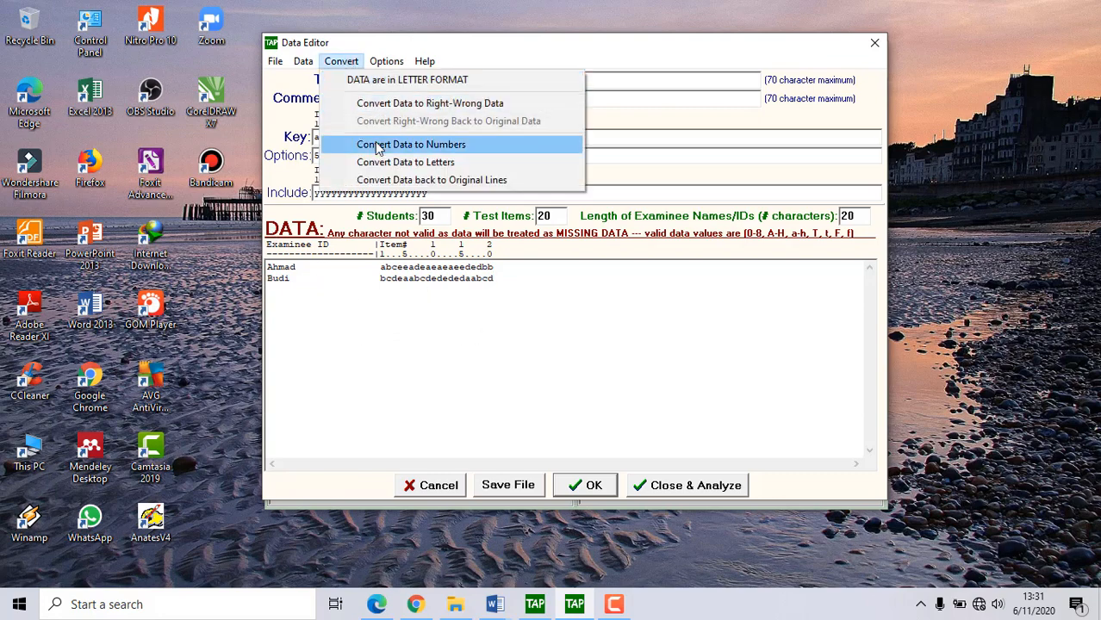
{"action": "left_click", "coordinate": [379, 144]}
{"action": "left_click", "coordinate": [570, 336]}
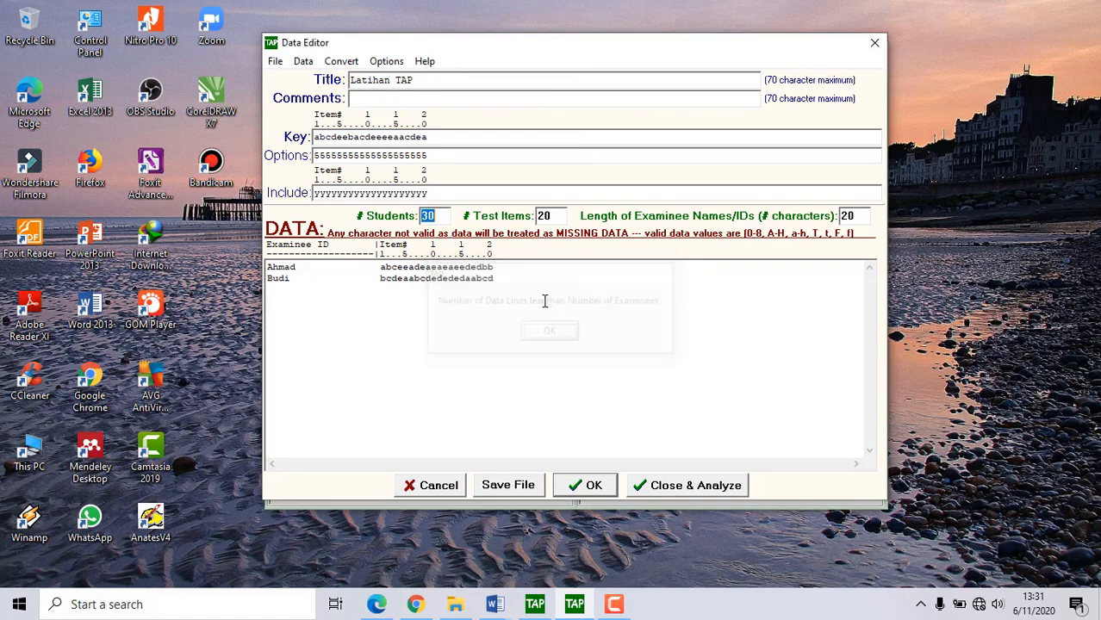
{"action": "left_click", "coordinate": [341, 61]}
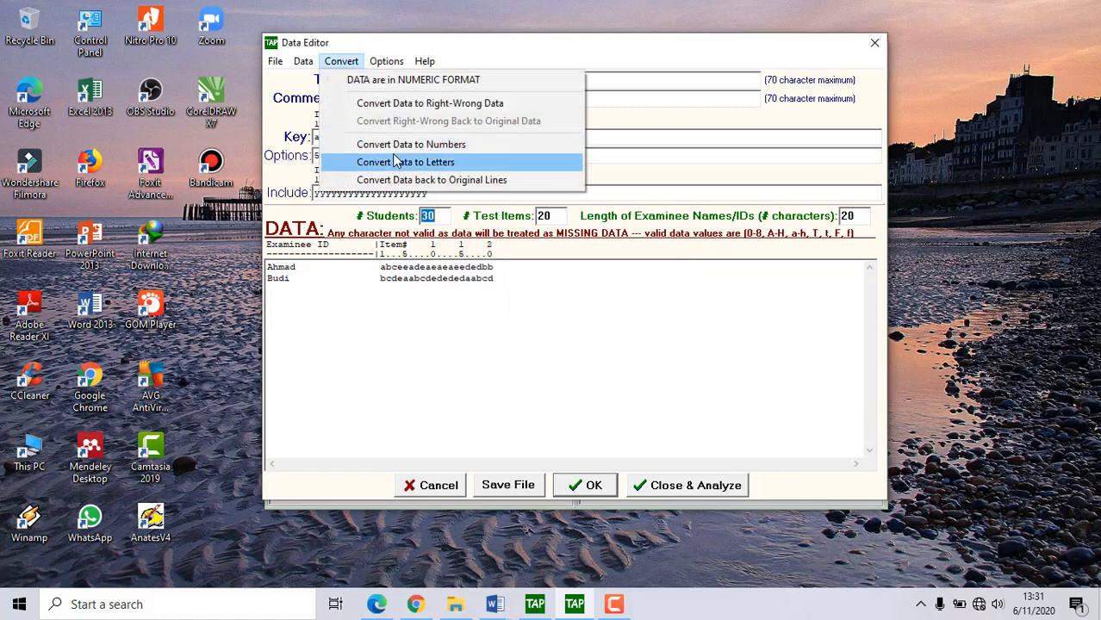
{"action": "left_click", "coordinate": [394, 79]}
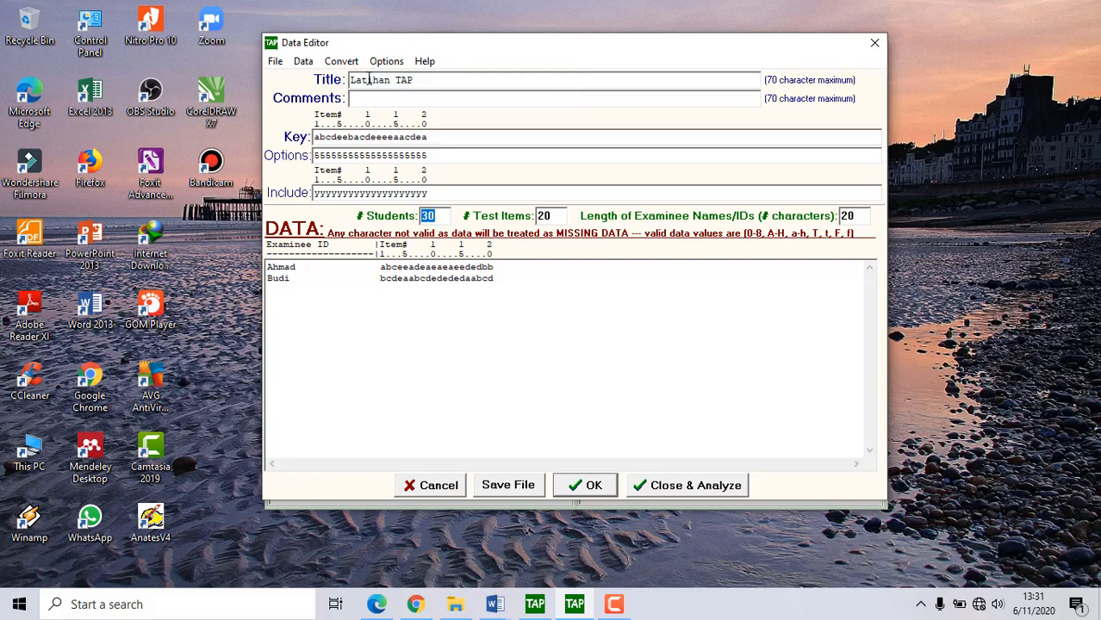
{"action": "left_click", "coordinate": [341, 61]}
{"action": "left_click", "coordinate": [409, 176]}
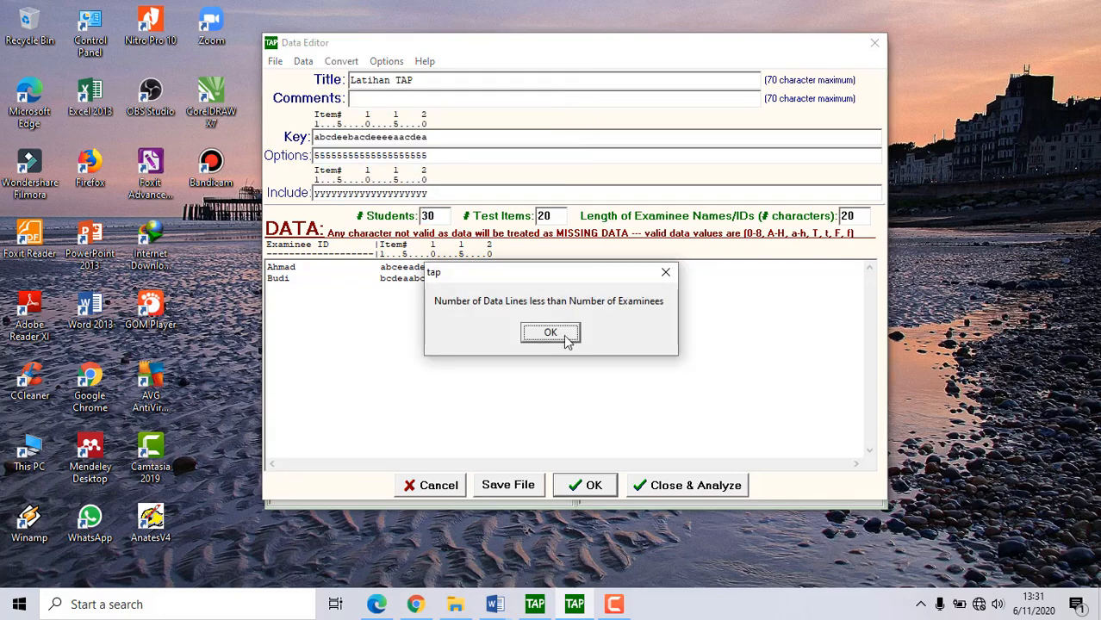
{"action": "left_click", "coordinate": [549, 333]}
{"action": "left_click", "coordinate": [341, 61]}
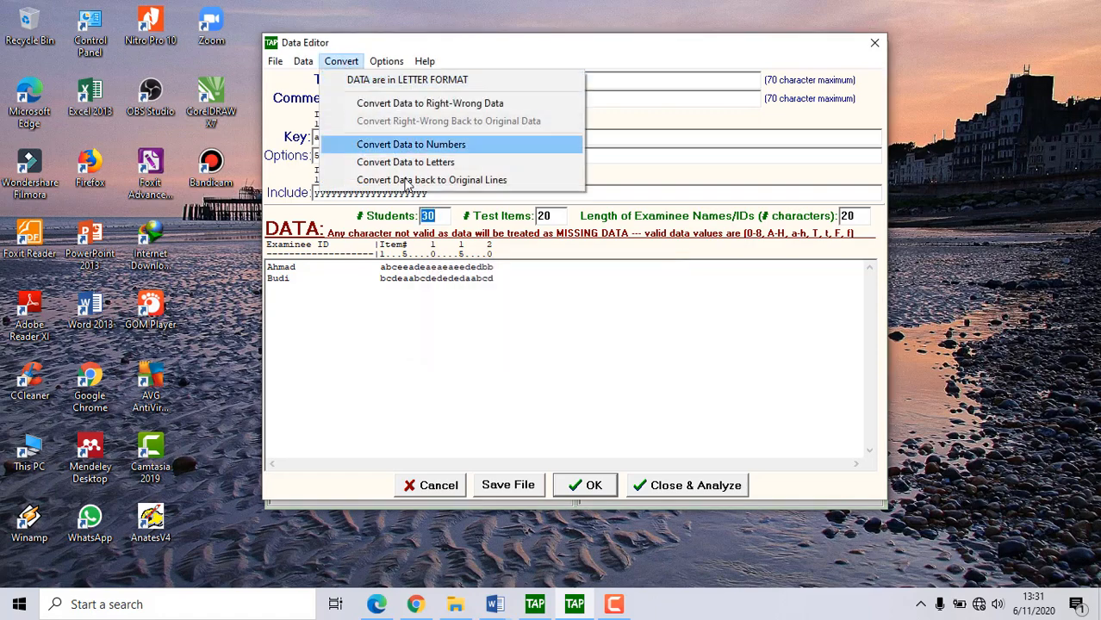
Try to restore the two examinee lines to their original format and convert them to numbers.
{"action": "left_click", "coordinate": [407, 181]}
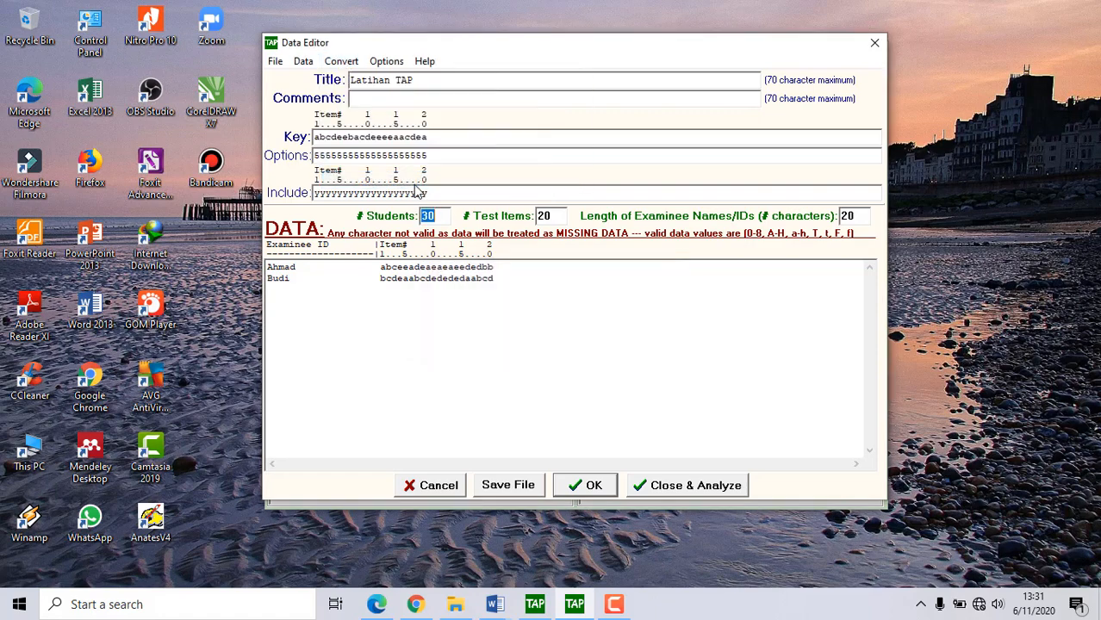
{"action": "left_click", "coordinate": [475, 268]}
{"action": "left_click", "coordinate": [343, 62]}
{"action": "left_click", "coordinate": [394, 144]}
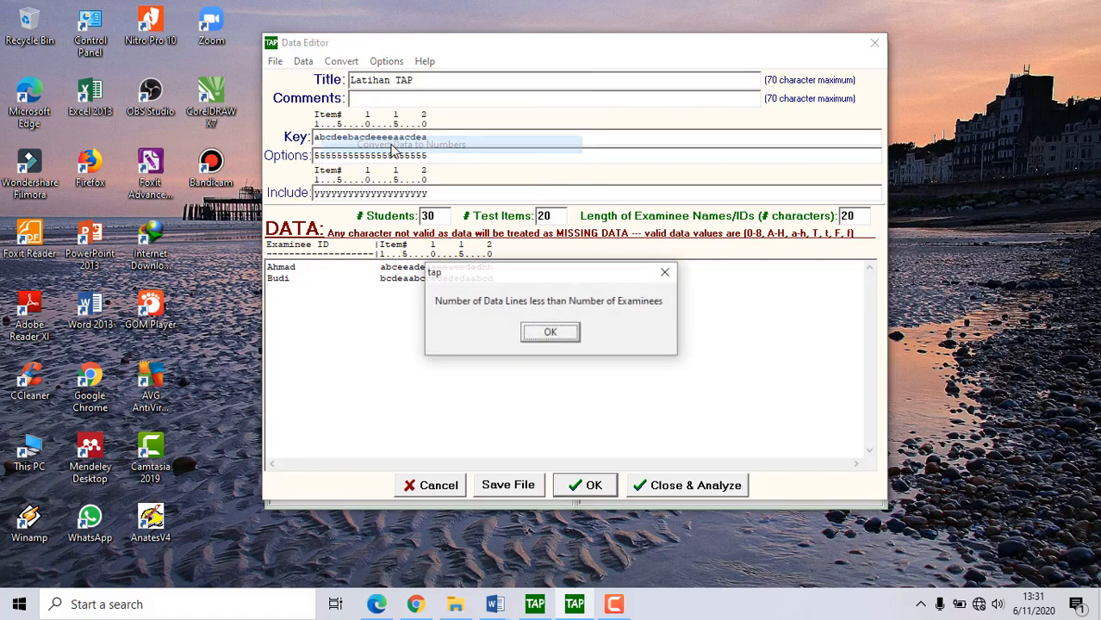
{"action": "left_click", "coordinate": [558, 333]}
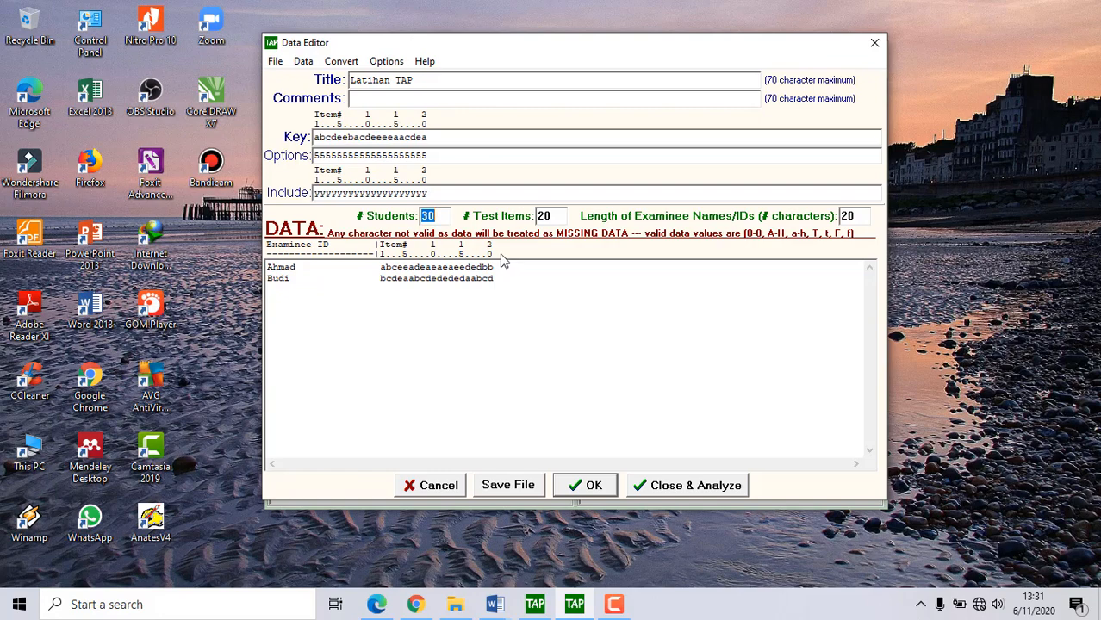
Check the number of students and the number of test items against the entered data lines.
{"action": "left_click", "coordinate": [440, 219]}
{"action": "double_click", "coordinate": [422, 217]}
{"action": "double_click", "coordinate": [549, 216]}
{"action": "left_click", "coordinate": [506, 282]}
Open the existing TAP file "UJI COBA LAPANGAN 1newww.tap" from the LATIHAN ANALISIS SOAL folder.
{"action": "left_click", "coordinate": [275, 61]}
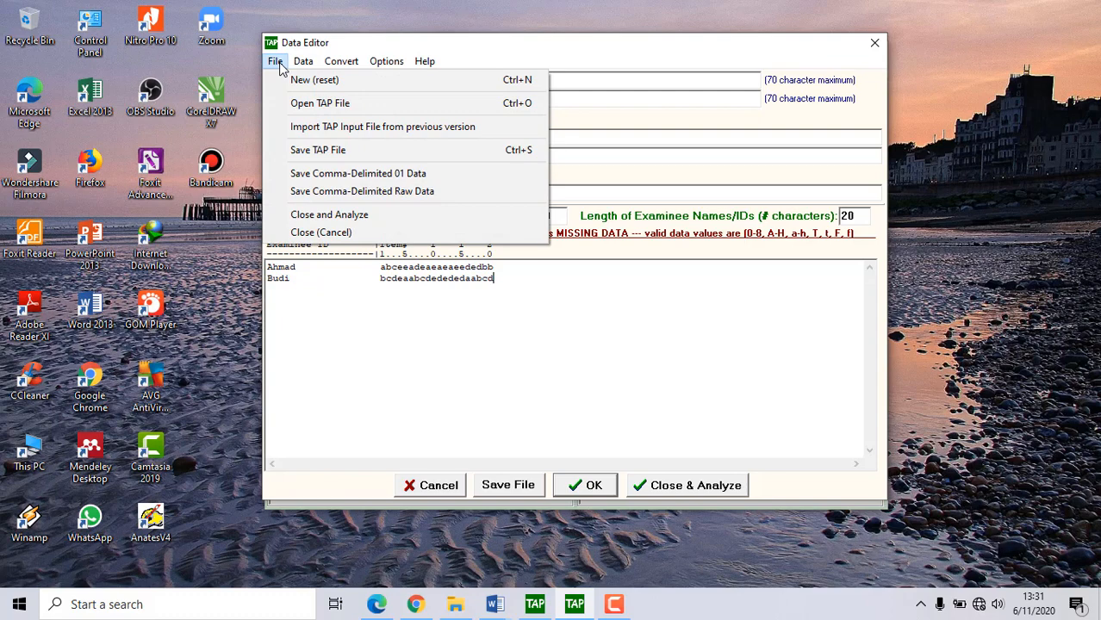
{"action": "left_click", "coordinate": [301, 104]}
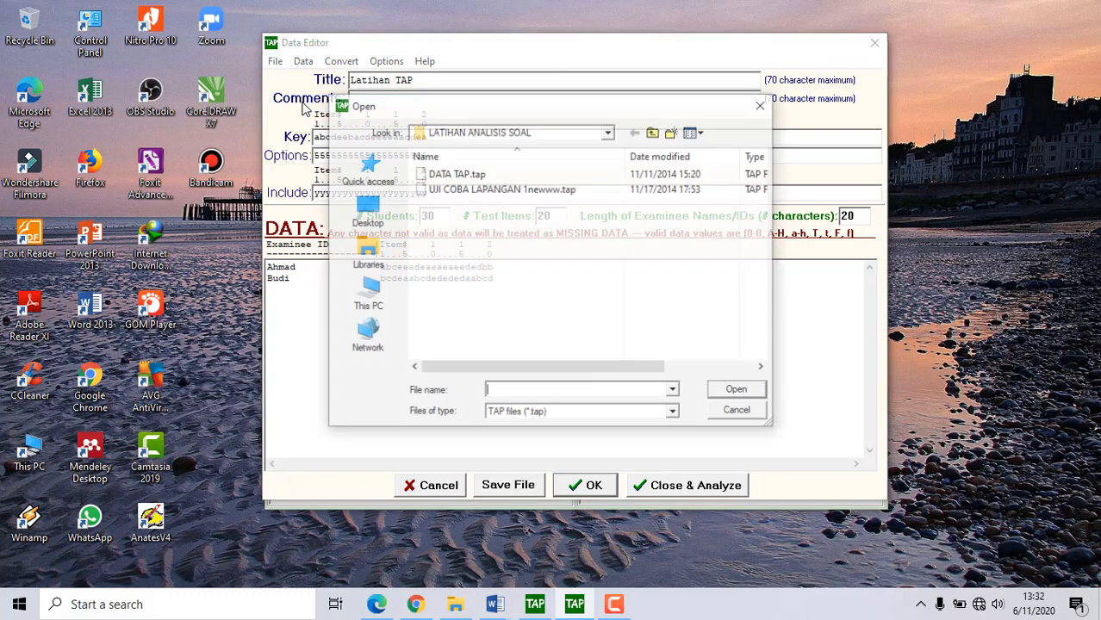
{"action": "left_click", "coordinate": [502, 190]}
{"action": "left_click", "coordinate": [734, 392]}
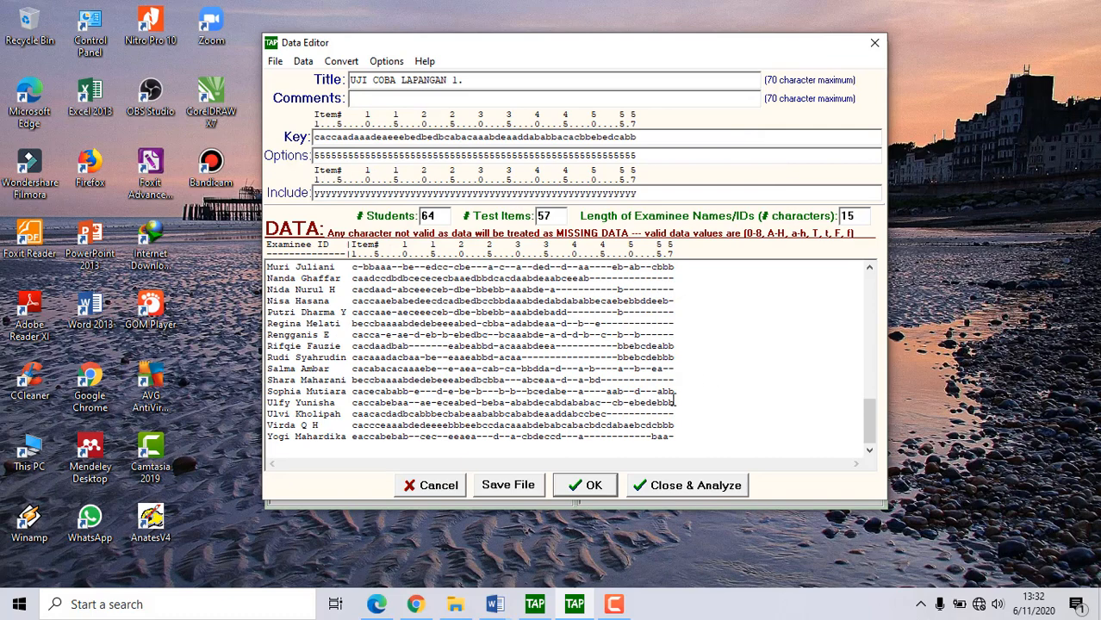
Review the student count, item count and examinee answer lines of the opened data set.
{"action": "double_click", "coordinate": [434, 220]}
{"action": "double_click", "coordinate": [543, 216]}
{"action": "scroll", "coordinate": [525, 325], "scroll_direction": "up", "scroll_amount": 4}
{"action": "scroll", "coordinate": [525, 325], "scroll_direction": "up", "scroll_amount": 10}
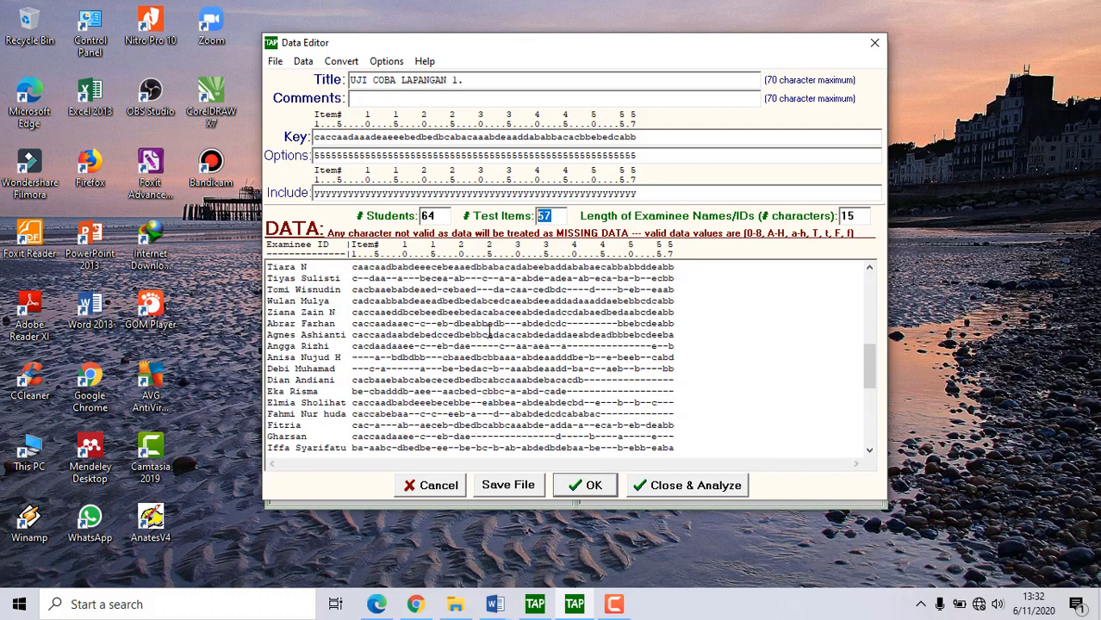
{"action": "scroll", "coordinate": [493, 326], "scroll_direction": "down", "scroll_amount": 11}
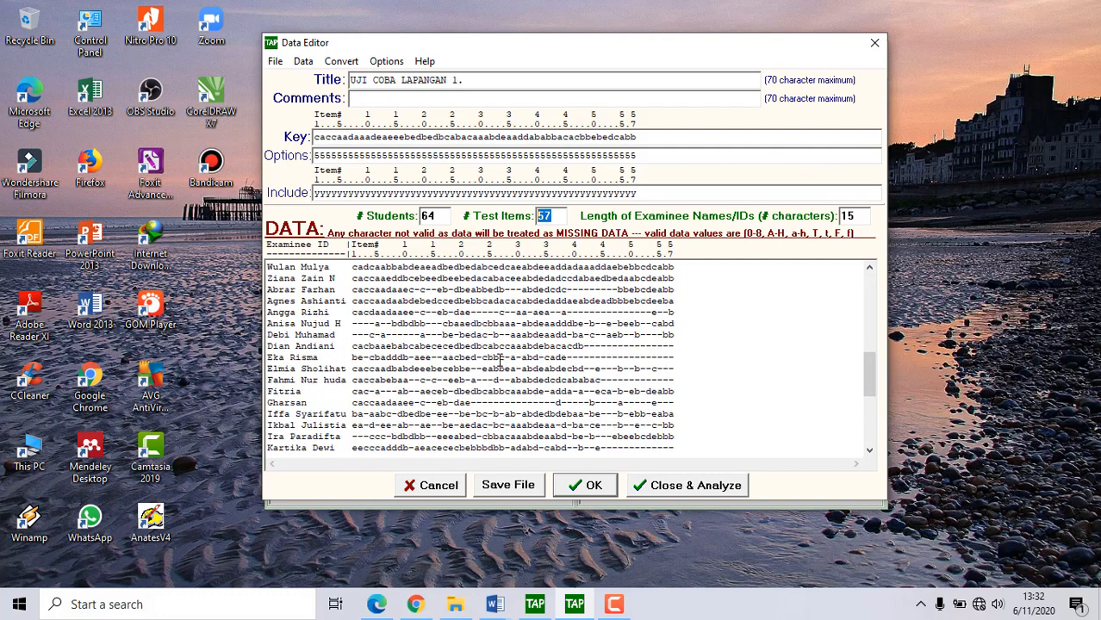
{"action": "scroll", "coordinate": [480, 346], "scroll_direction": "up", "scroll_amount": 5}
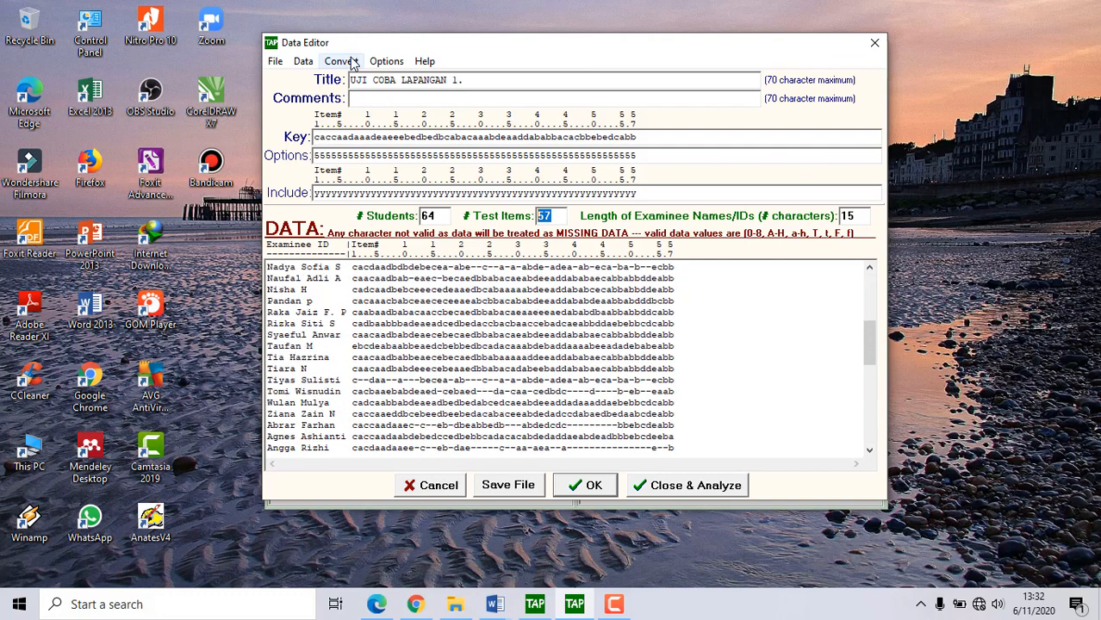
Convert the opened data set's key and answers to numbers and check the data format.
{"action": "left_click", "coordinate": [342, 62]}
{"action": "left_click", "coordinate": [393, 145]}
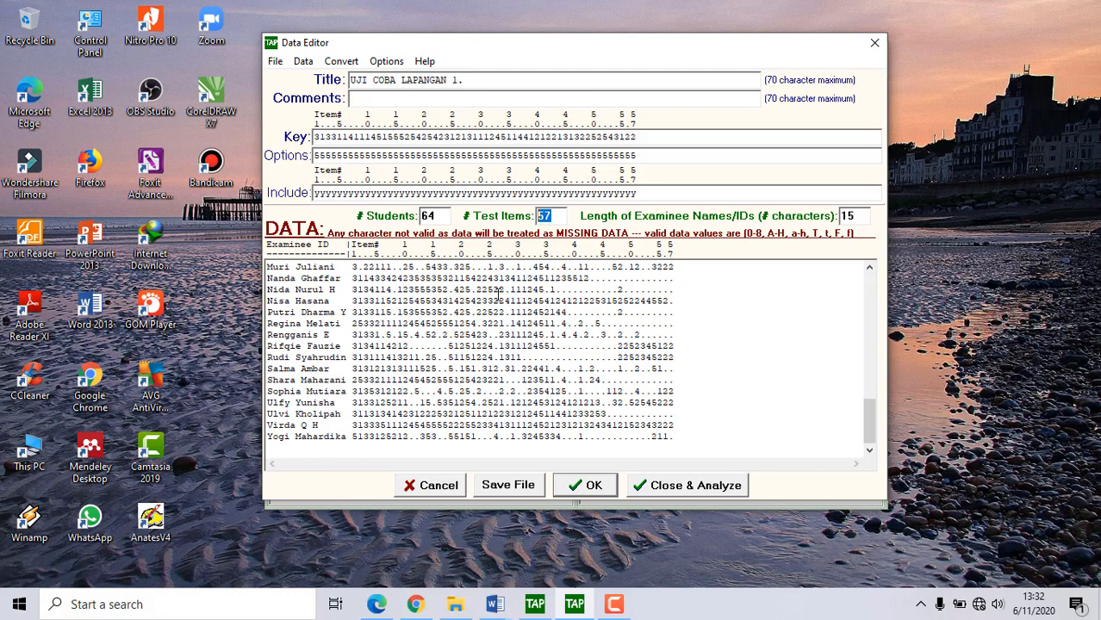
{"action": "scroll", "coordinate": [498, 297], "scroll_direction": "up", "scroll_amount": 15}
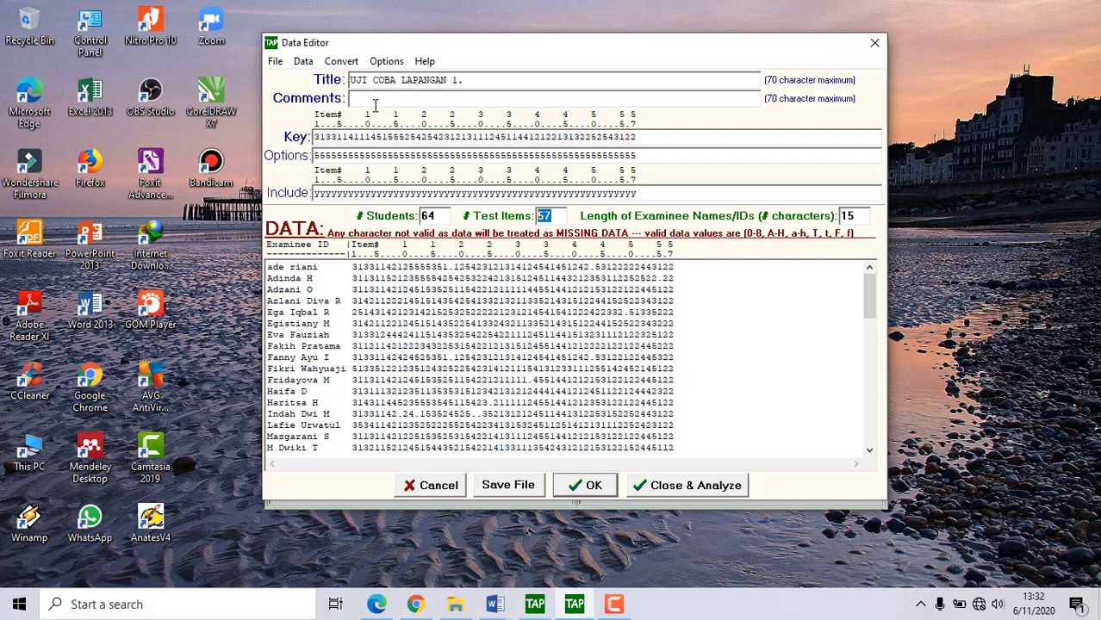
{"action": "left_click", "coordinate": [341, 61]}
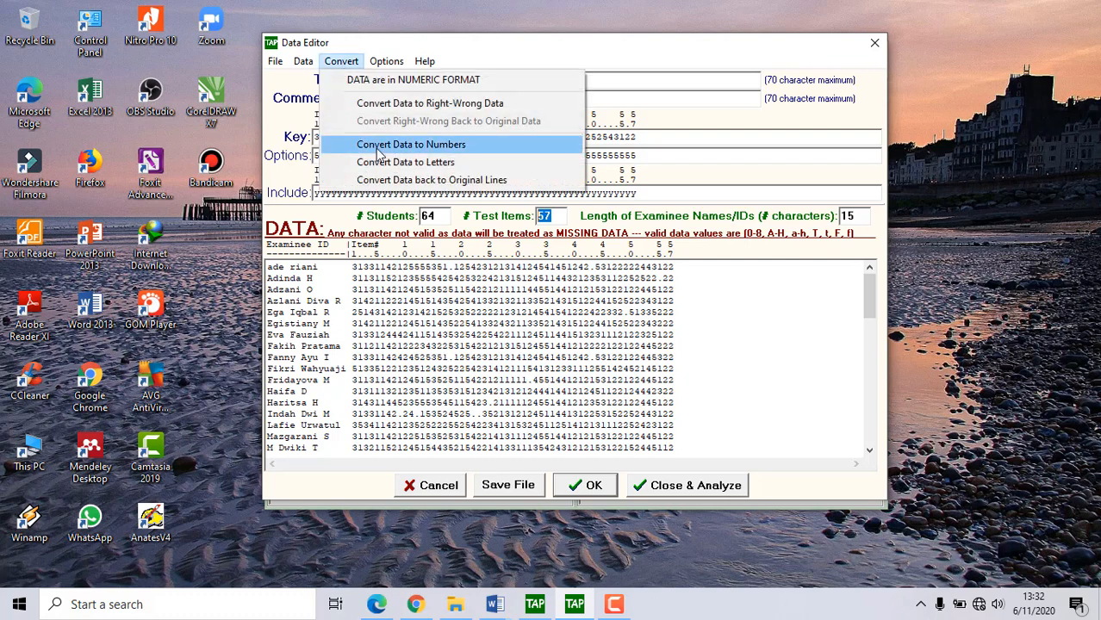
{"action": "left_click", "coordinate": [379, 147]}
Convert the numeric key and answers to letters and restore the data to its original lines.
{"action": "left_click", "coordinate": [345, 61]}
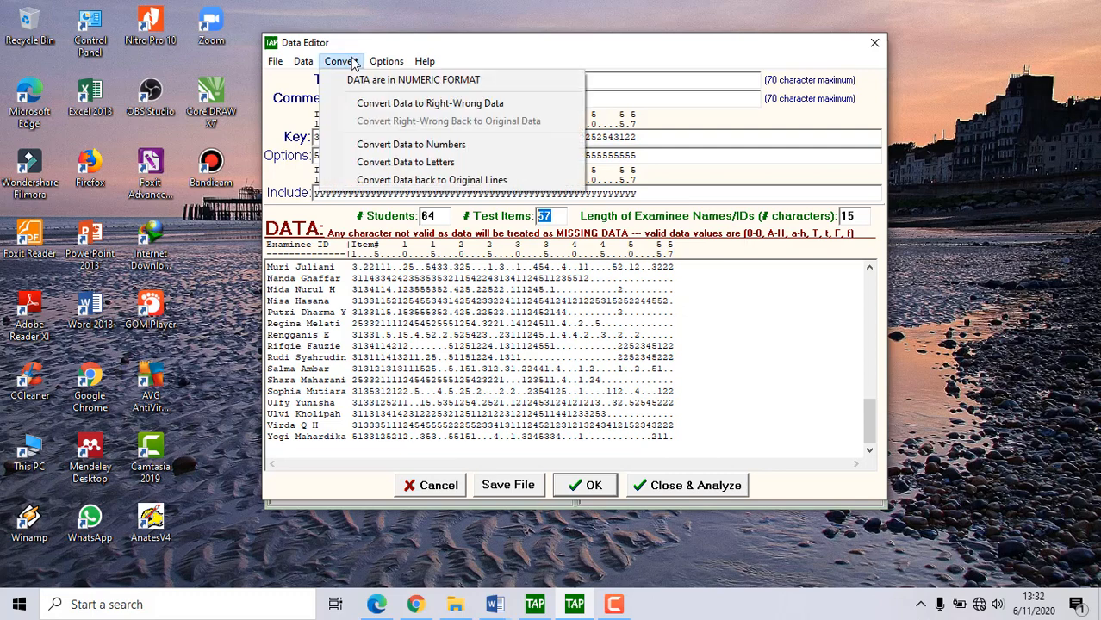
{"action": "left_click", "coordinate": [399, 162]}
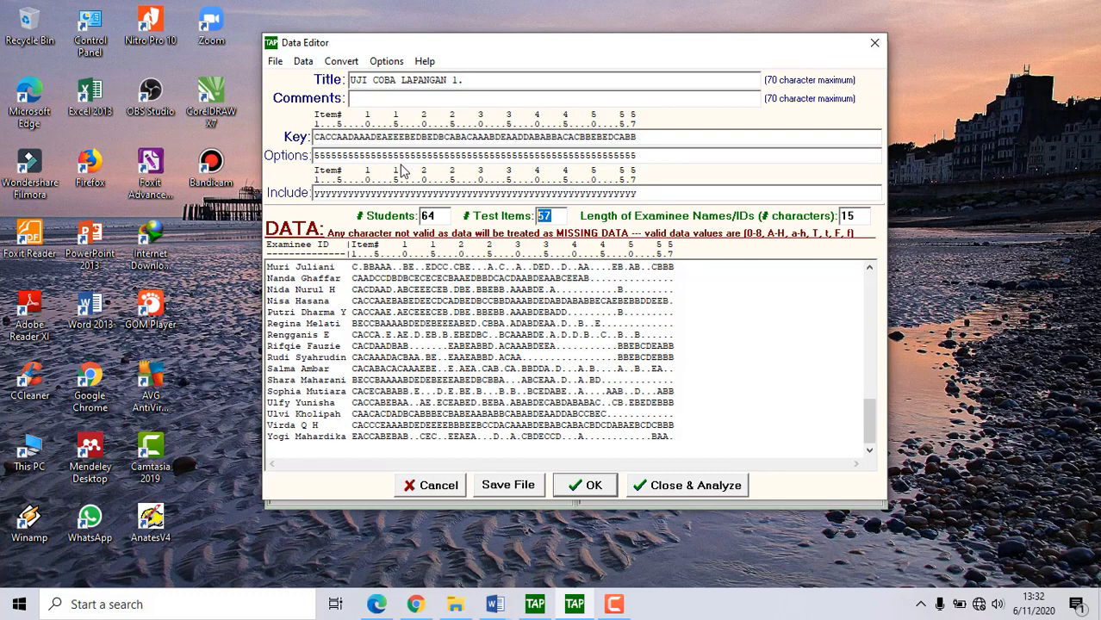
{"action": "left_click", "coordinate": [341, 61]}
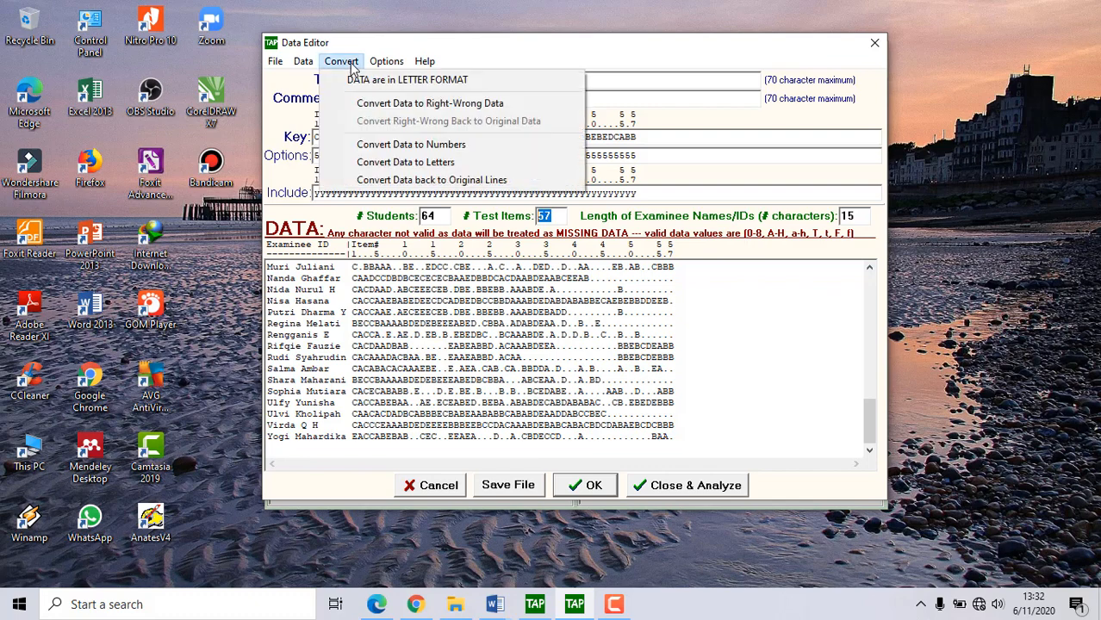
{"action": "left_click", "coordinate": [384, 181]}
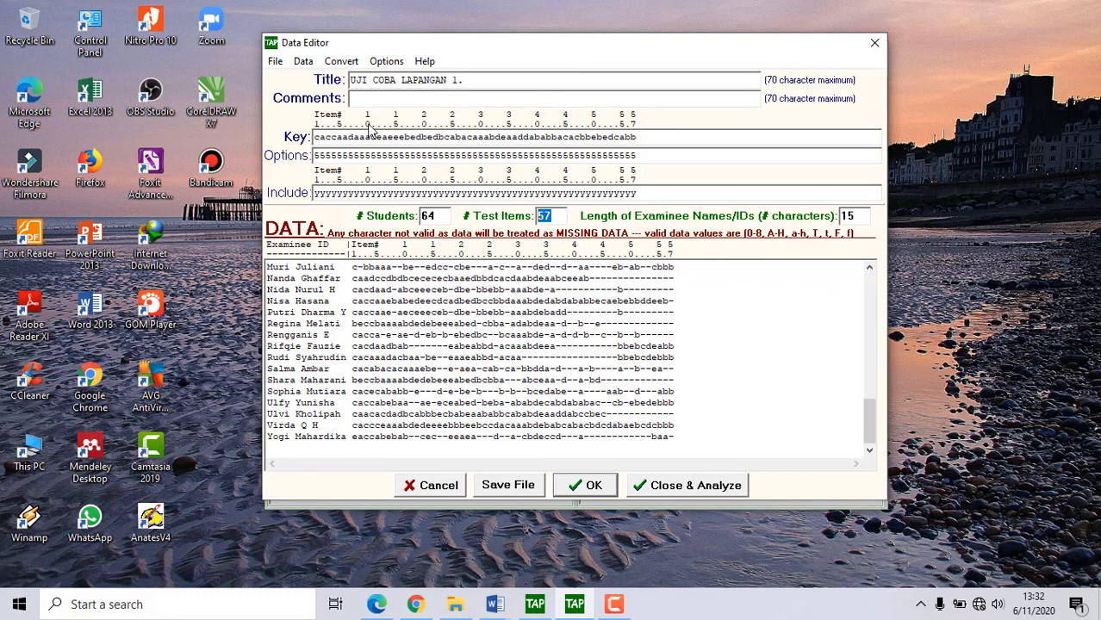
Repeat the letter conversion on the original data, revert it to the original lines and review the examinees from the start.
{"action": "left_click", "coordinate": [349, 63]}
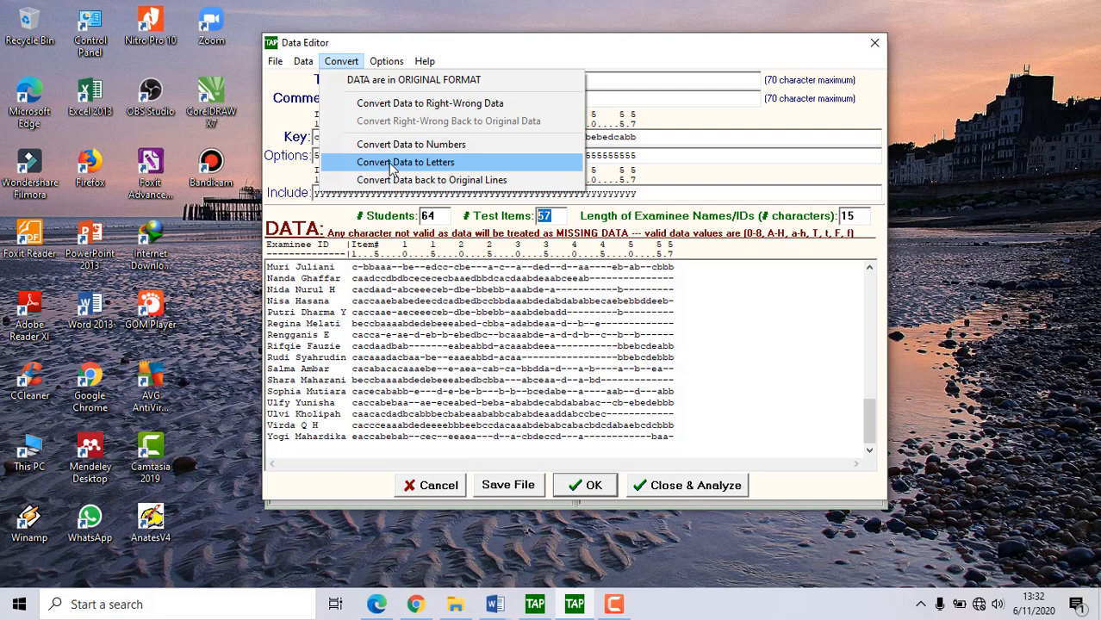
{"action": "left_click", "coordinate": [391, 164]}
{"action": "left_click", "coordinate": [342, 62]}
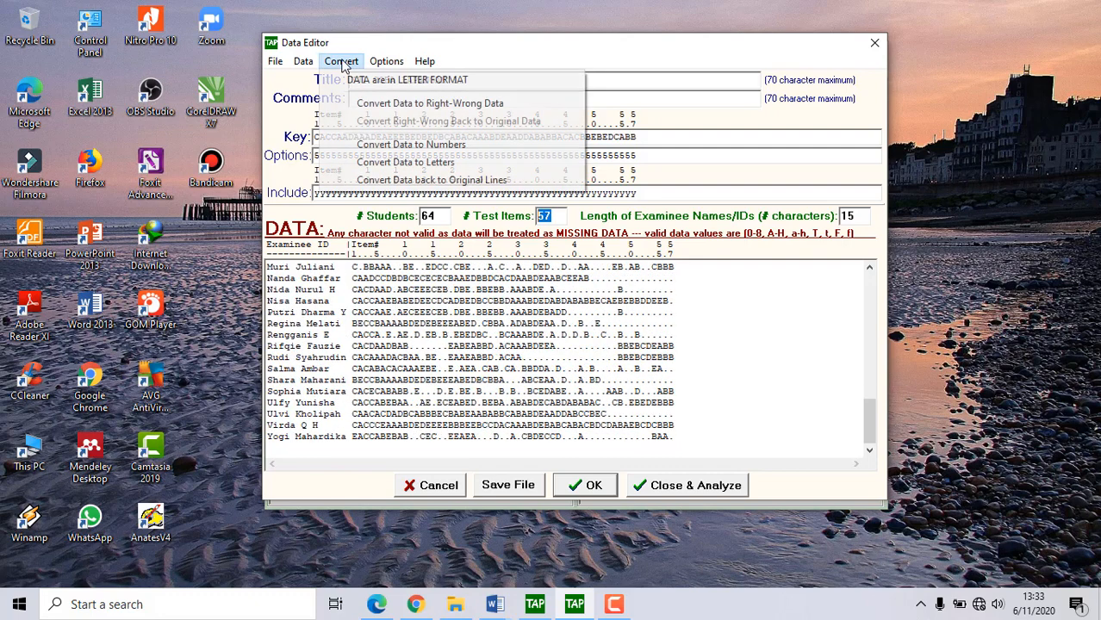
{"action": "left_click", "coordinate": [397, 180]}
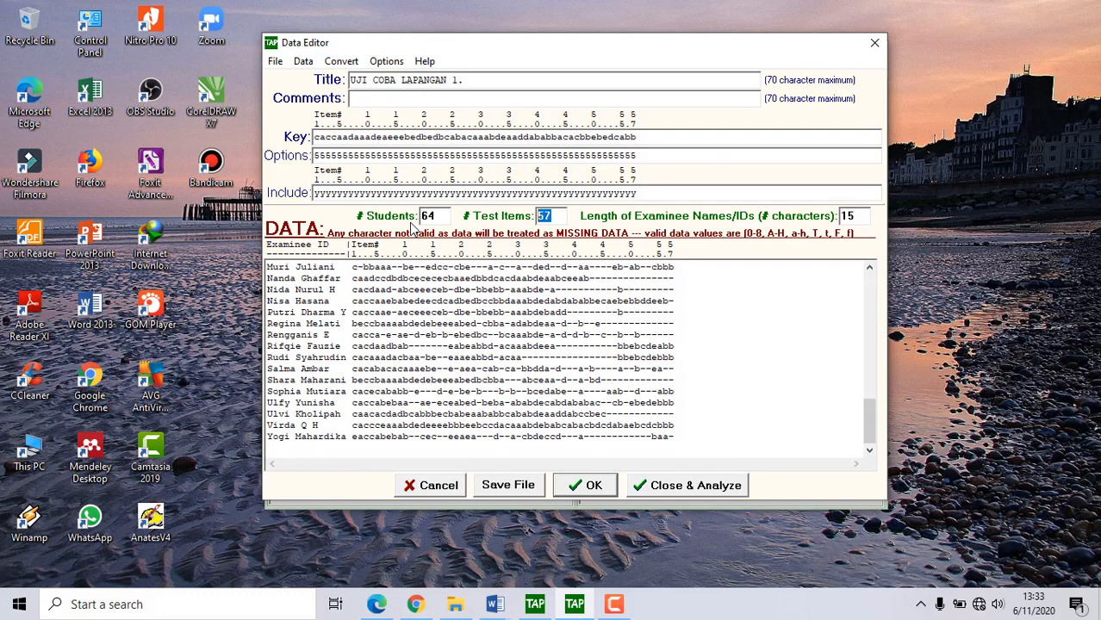
{"action": "scroll", "coordinate": [471, 355], "scroll_direction": "up", "scroll_amount": 15}
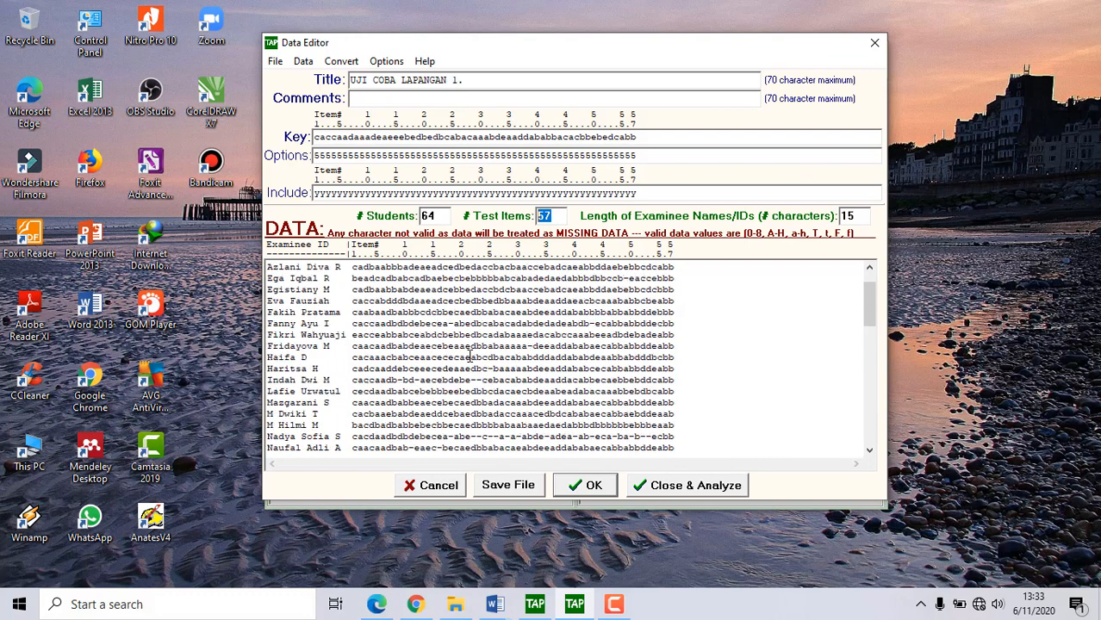
{"action": "scroll", "coordinate": [470, 356], "scroll_direction": "up", "scroll_amount": 1}
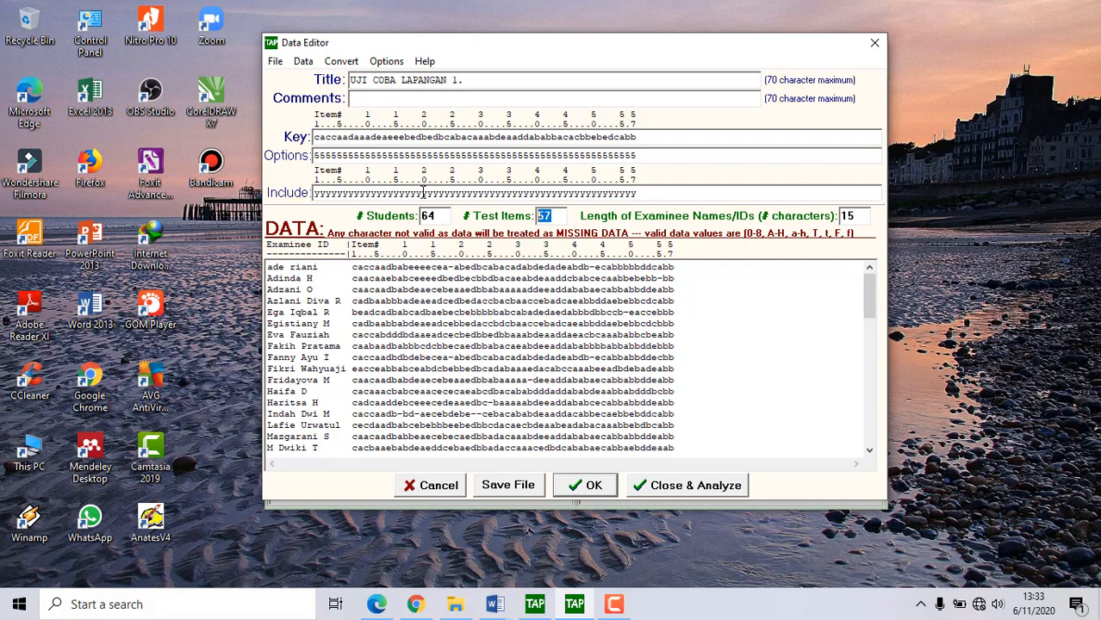
Open the table of specifications and examine its content area names and cognitive skill level names.
{"action": "left_click", "coordinate": [383, 64]}
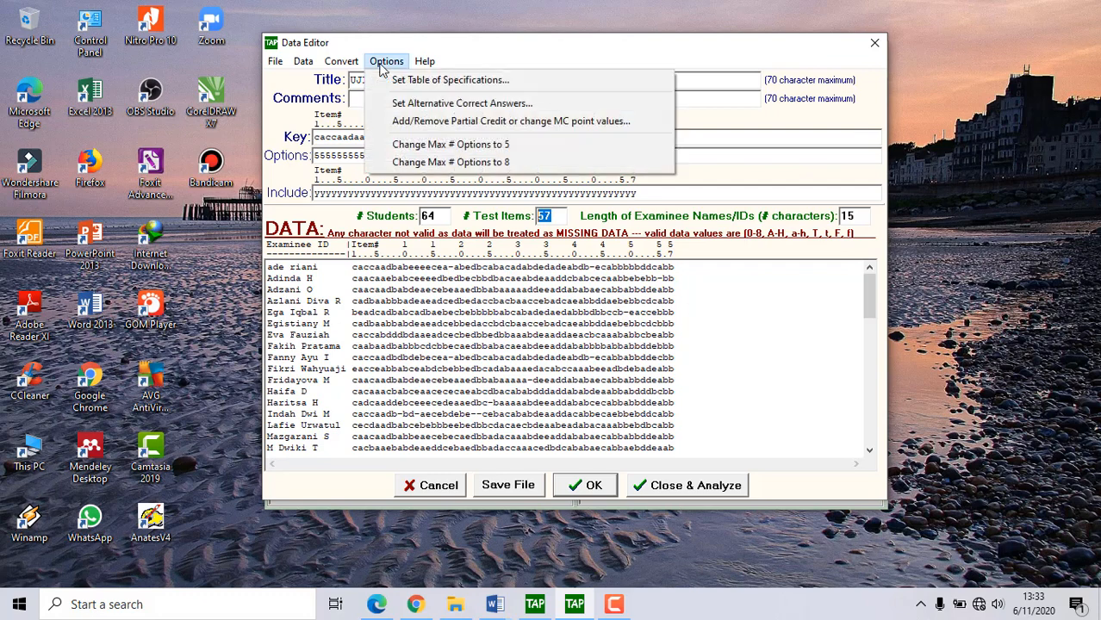
{"action": "left_click", "coordinate": [414, 345]}
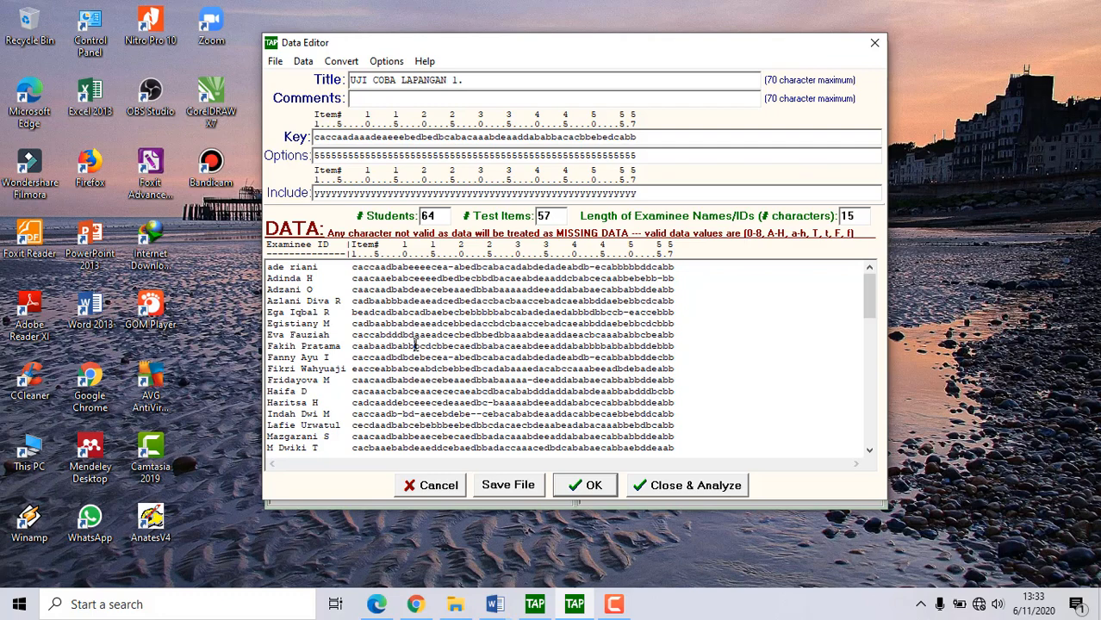
{"action": "left_click", "coordinate": [397, 69]}
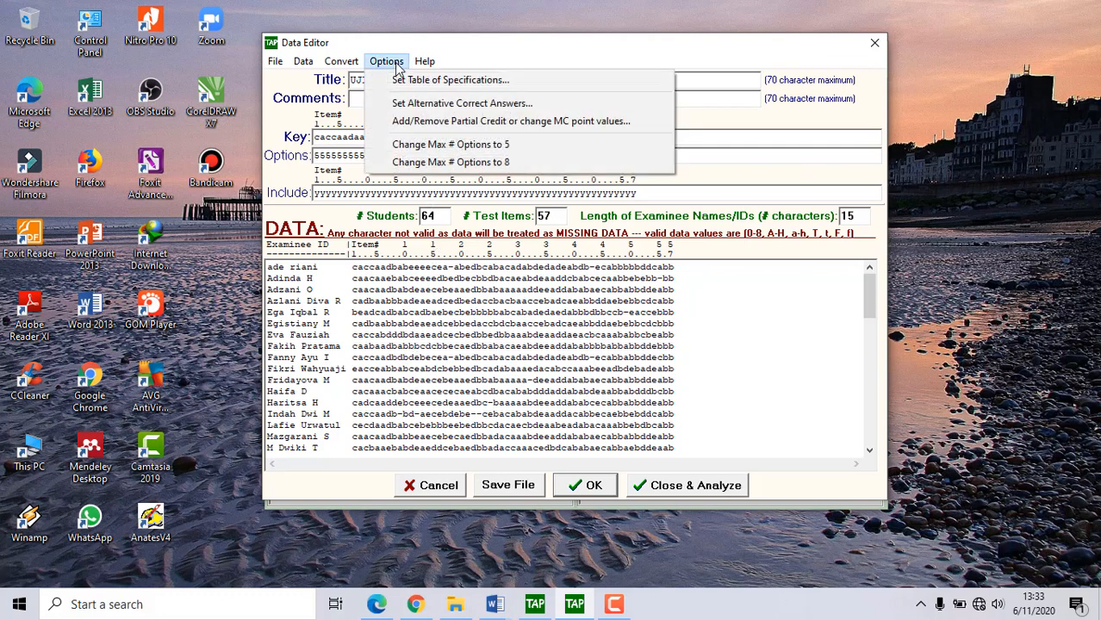
{"action": "left_click", "coordinate": [402, 80]}
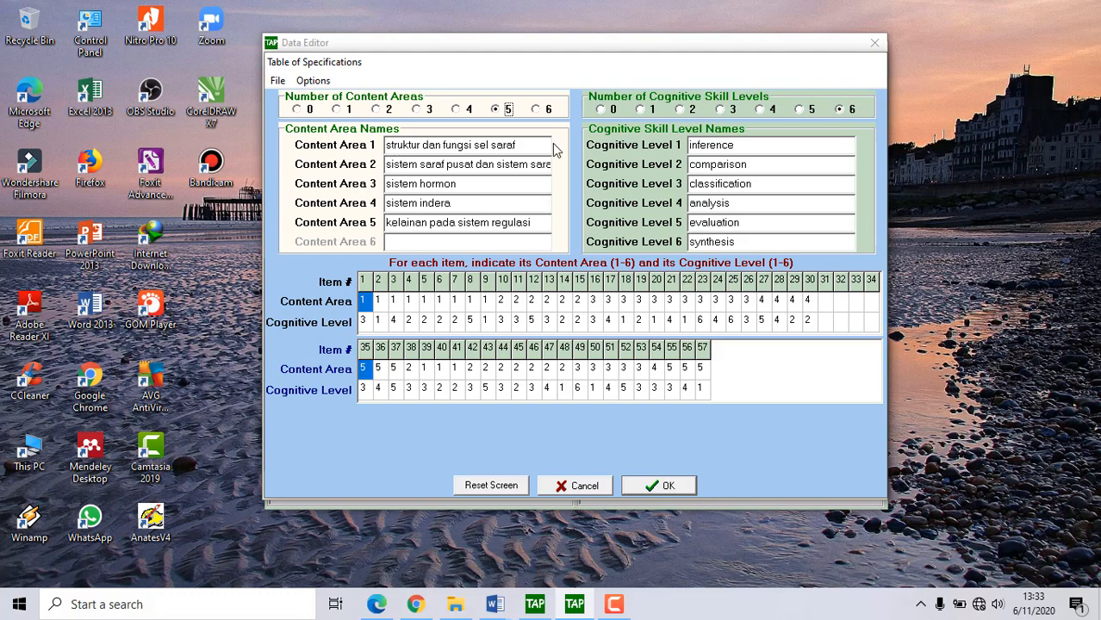
{"action": "left_click_drag", "start_coordinate": [532, 148], "coordinate": [389, 146]}
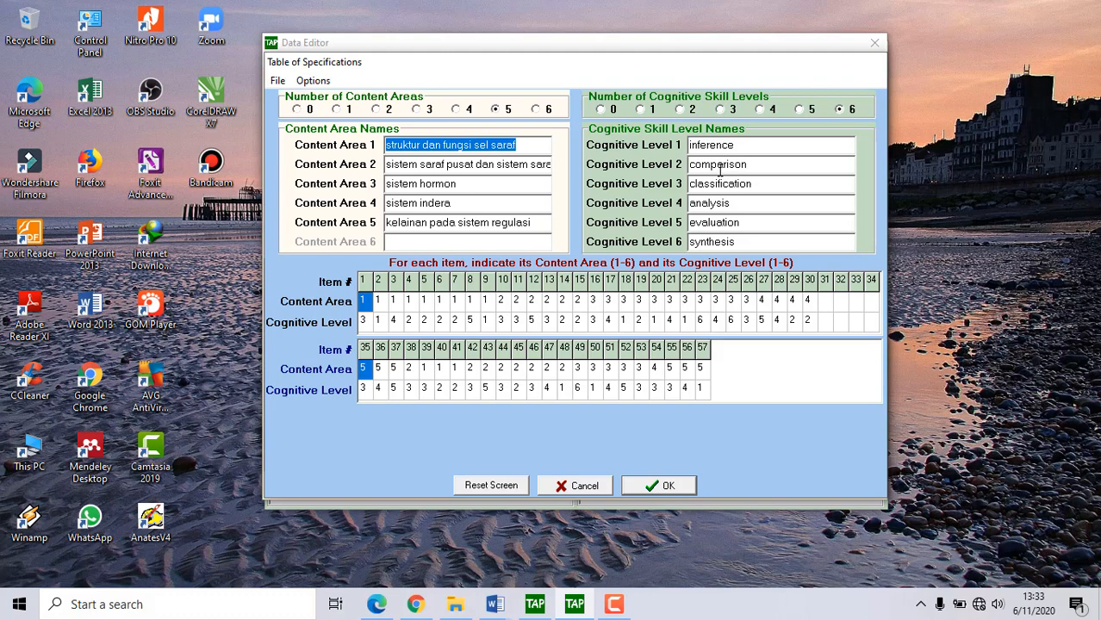
{"action": "left_click", "coordinate": [749, 226]}
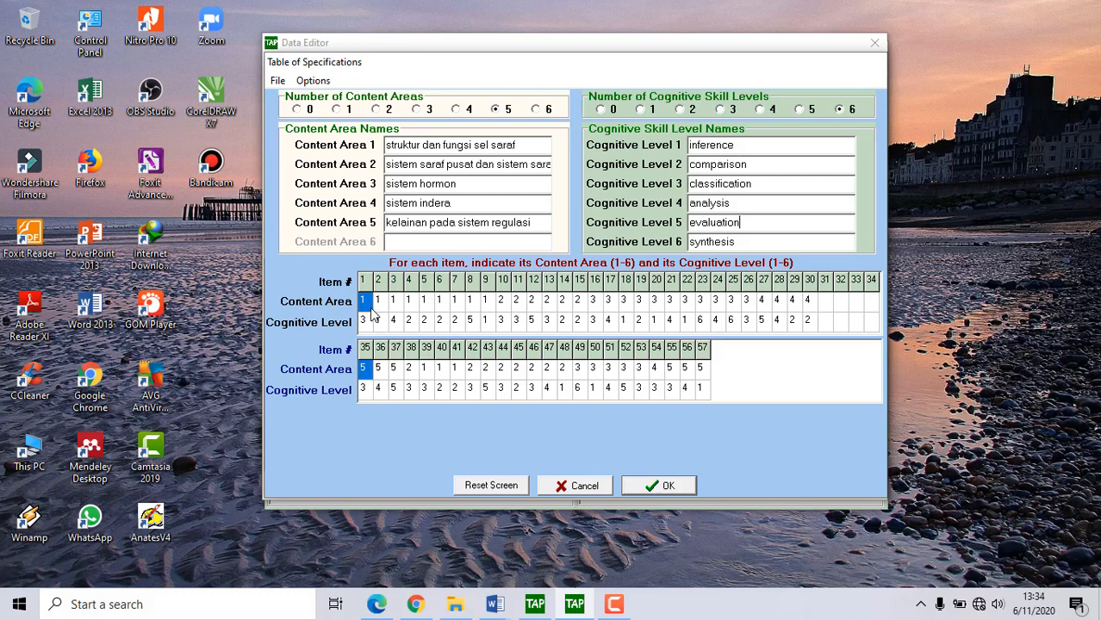
Examine the content areas assigned to the items and the available preset taxonomies, and accept the table of specifications.
{"action": "left_click", "coordinate": [469, 303]}
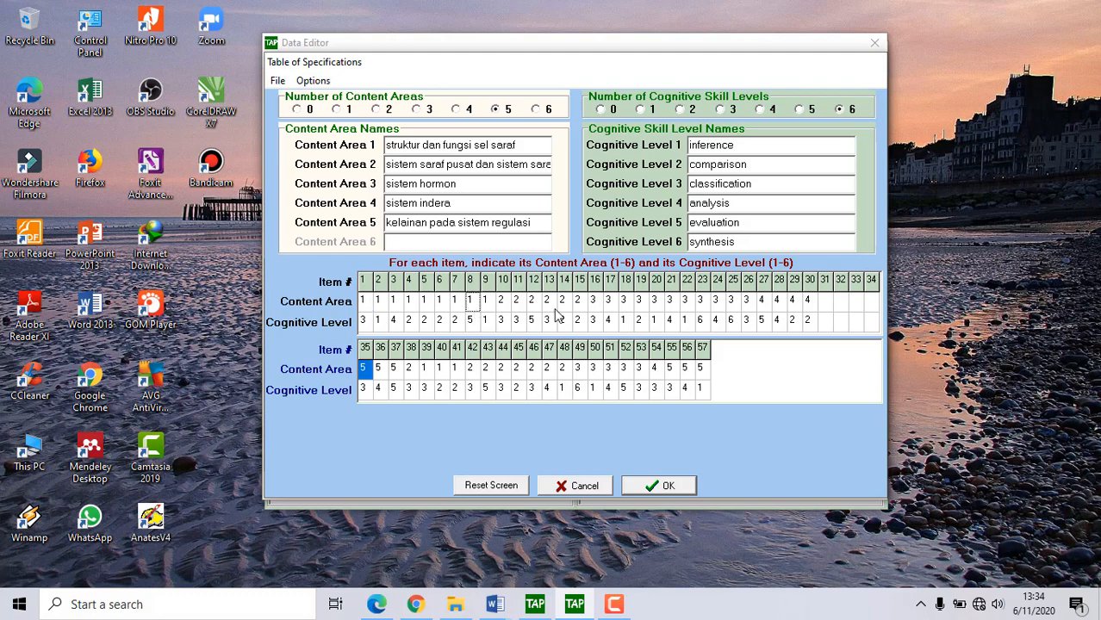
{"action": "left_click", "coordinate": [361, 305]}
{"action": "left_click", "coordinate": [379, 309]}
{"action": "left_click", "coordinate": [310, 81]}
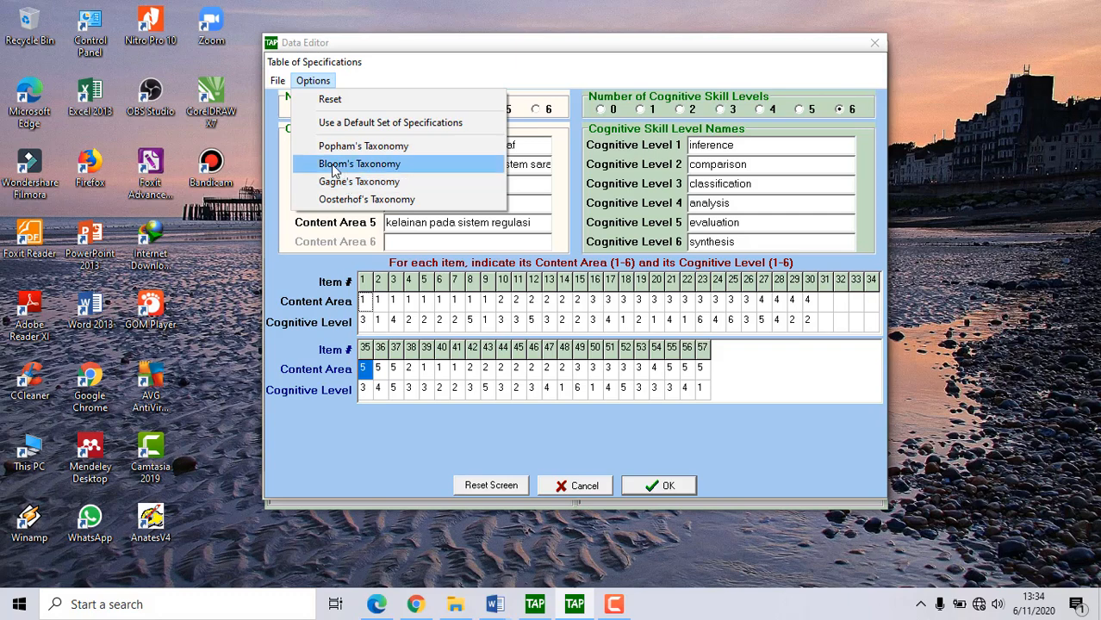
{"action": "left_click", "coordinate": [659, 494]}
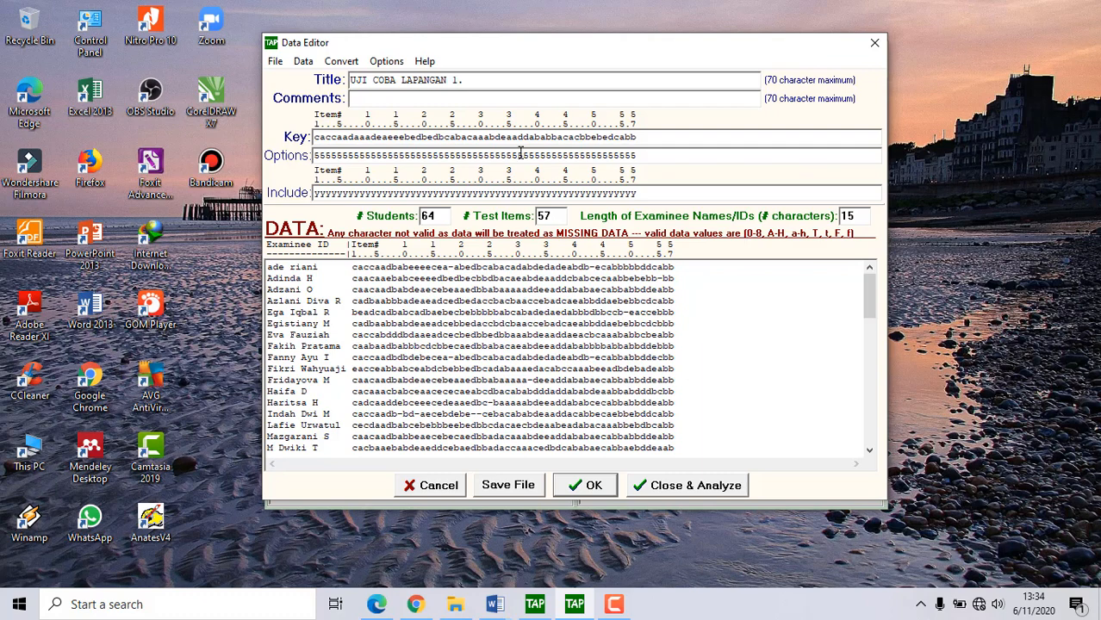
{"action": "left_click", "coordinate": [386, 61]}
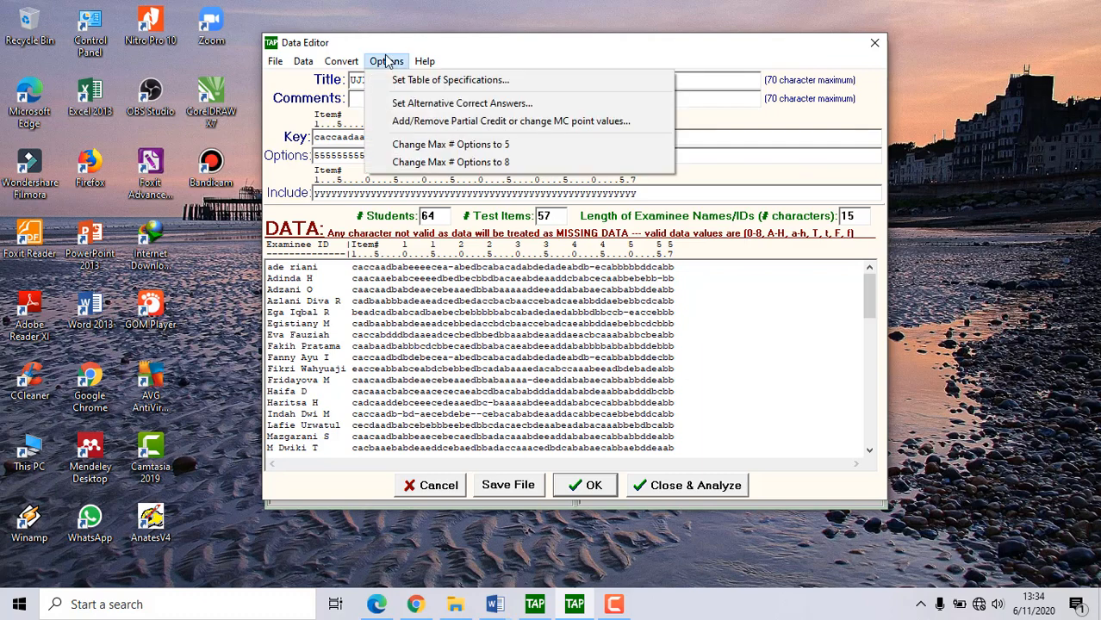
{"action": "mouse_move", "coordinate": [352, 62]}
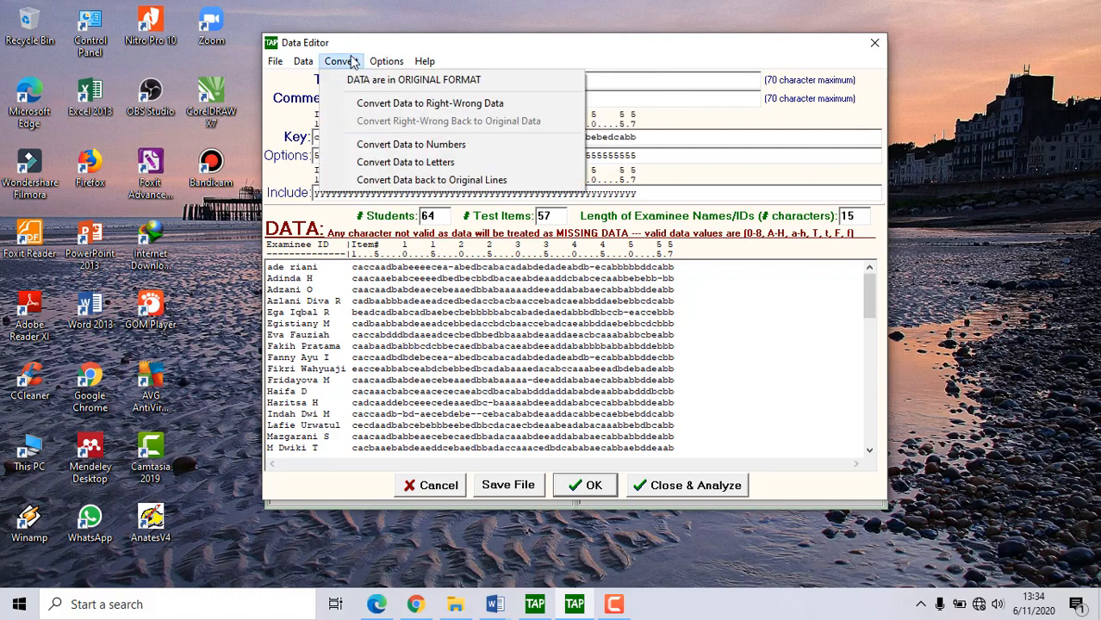
{"action": "mouse_move", "coordinate": [306, 62]}
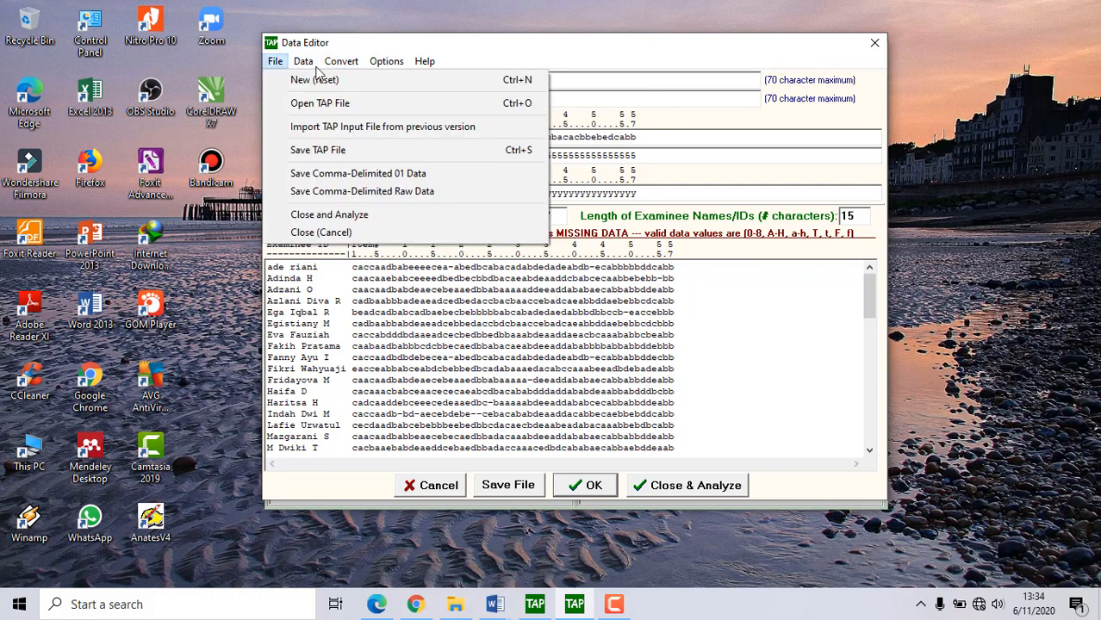
{"action": "mouse_move", "coordinate": [398, 67]}
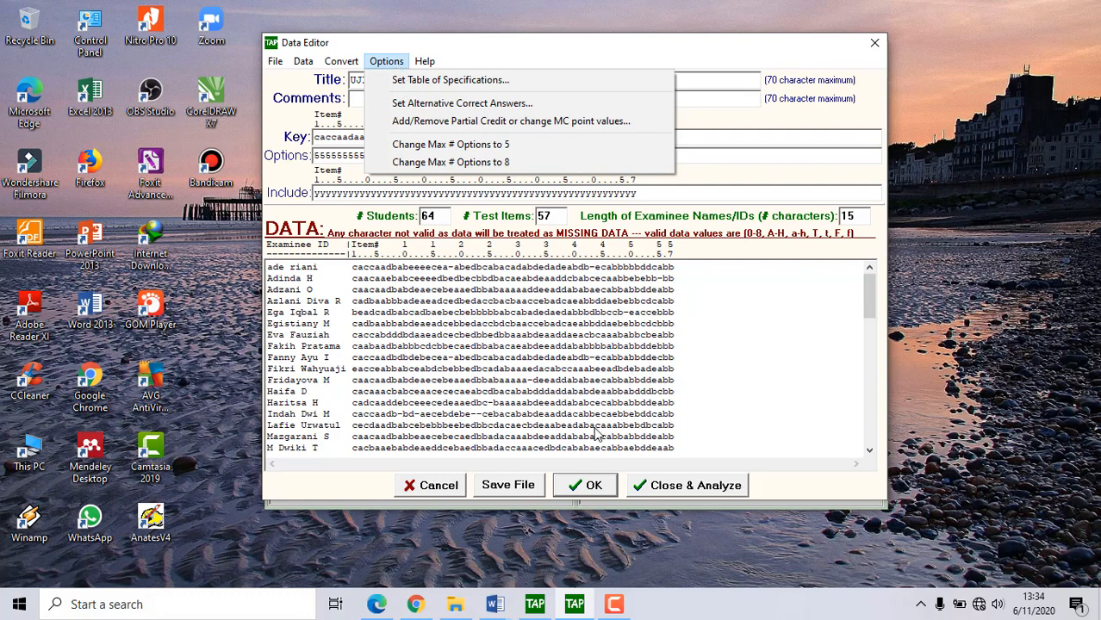
{"action": "left_click", "coordinate": [717, 372]}
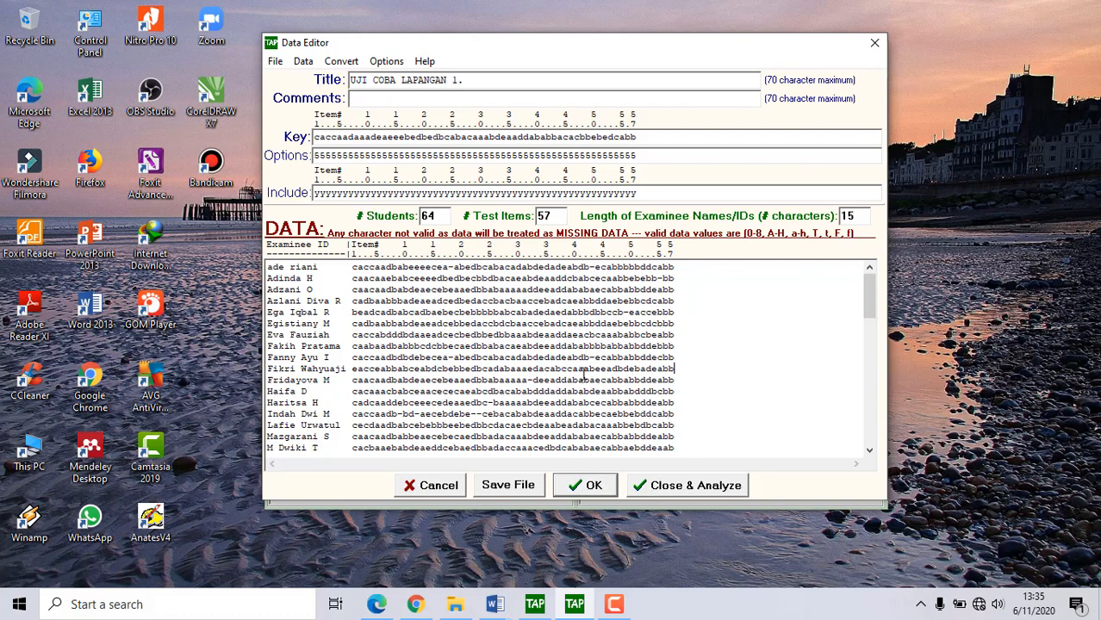
Close the data editor and analyze the test data, and open the percentage settings for grades.
{"action": "left_click", "coordinate": [672, 488]}
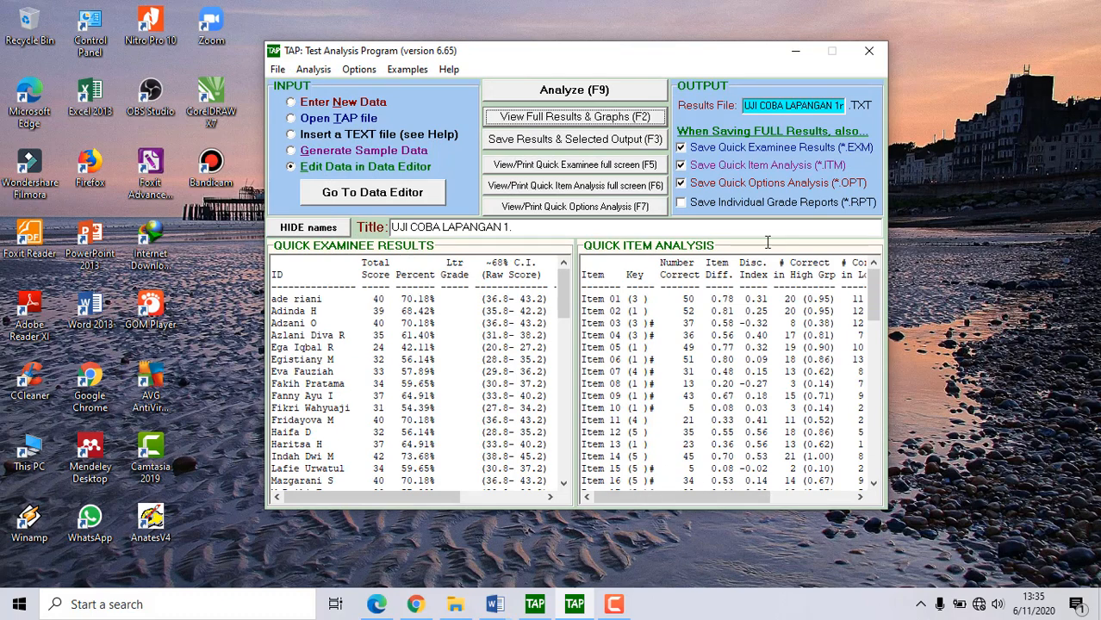
{"action": "left_click", "coordinate": [404, 73]}
{"action": "mouse_move", "coordinate": [371, 74]}
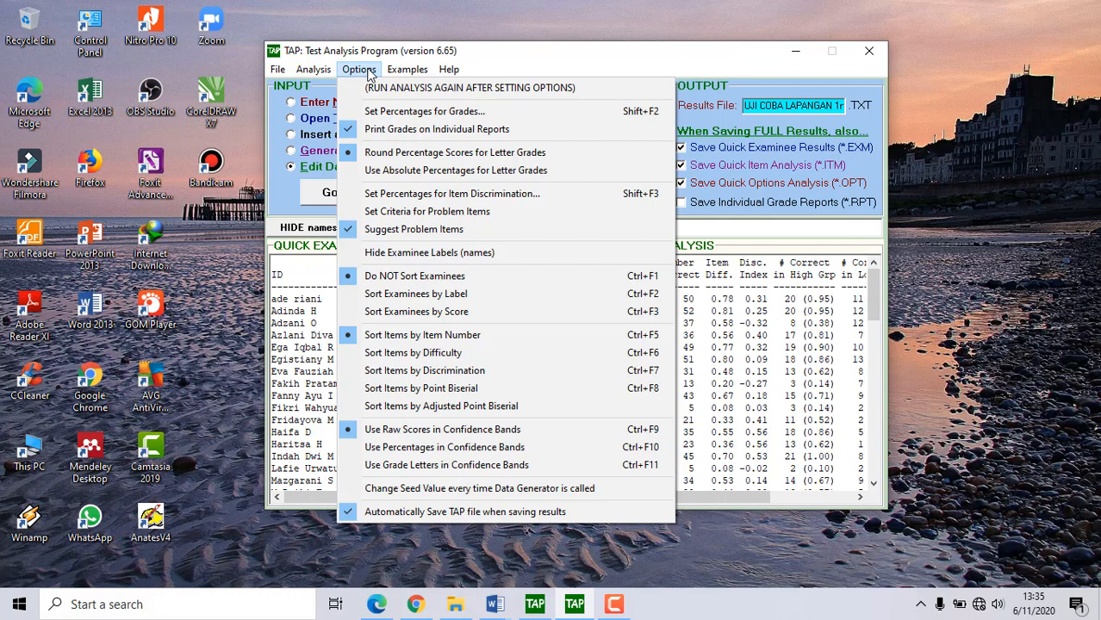
{"action": "left_click", "coordinate": [377, 115]}
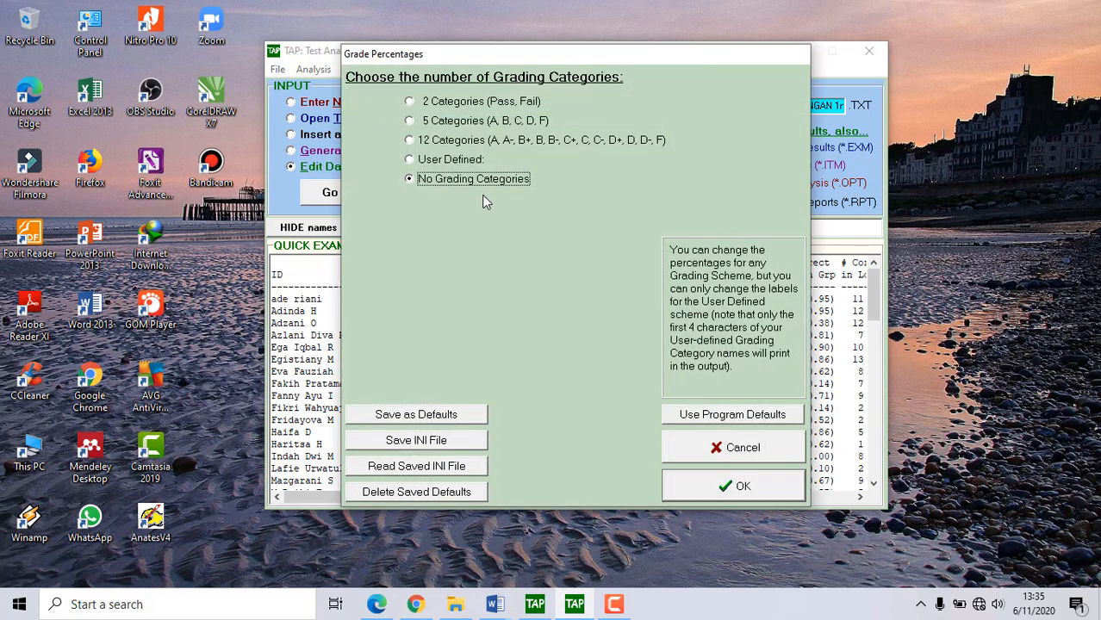
Choose the two-category Pass/Fail grading scheme and set the minimum percentage for Pass to 70.
{"action": "left_click", "coordinate": [420, 102]}
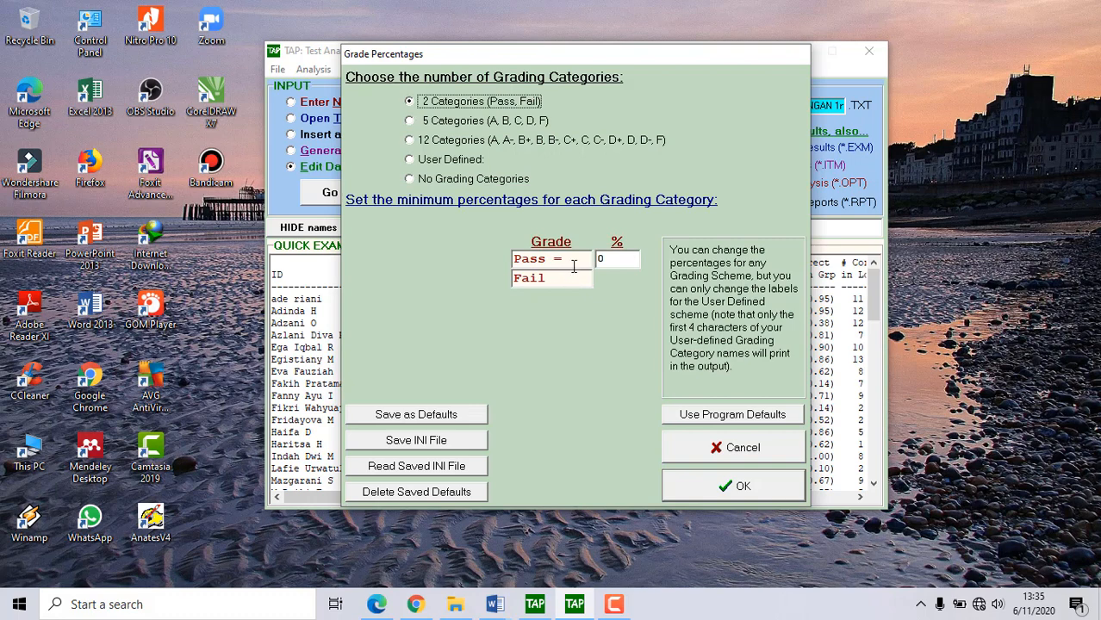
{"action": "left_click", "coordinate": [610, 259]}
{"action": "left_click_drag", "start_coordinate": [611, 259], "coordinate": [589, 260]}
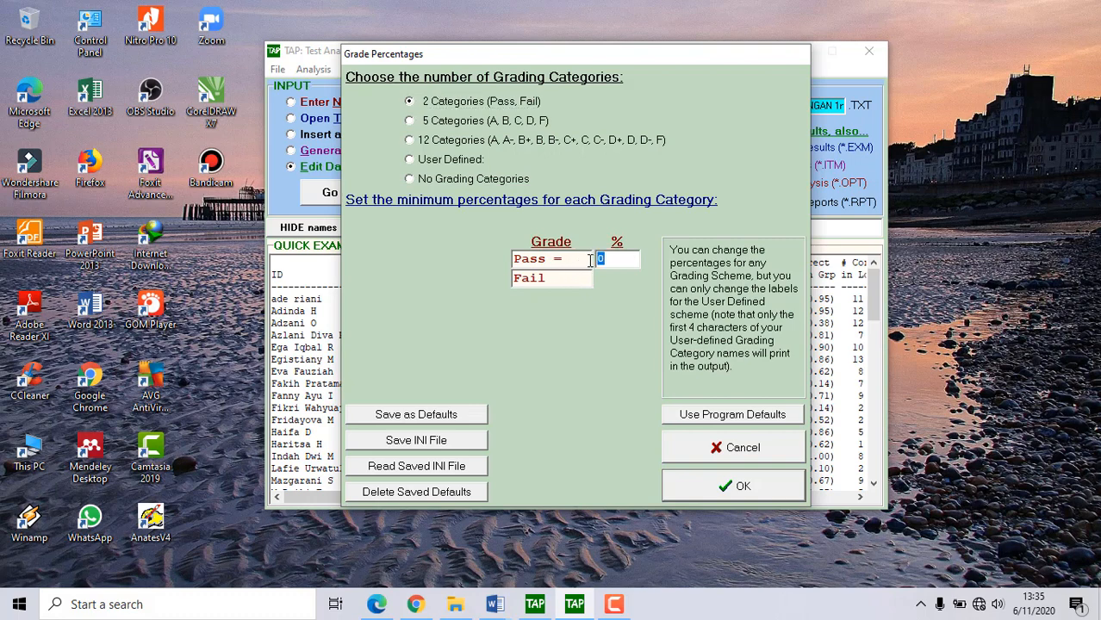
{"action": "type", "text": "70"}
Choose five grading categories, set the minimum percentages to A 81, B 71, C 61 and D 51, and accept them.
{"action": "left_click", "coordinate": [411, 122]}
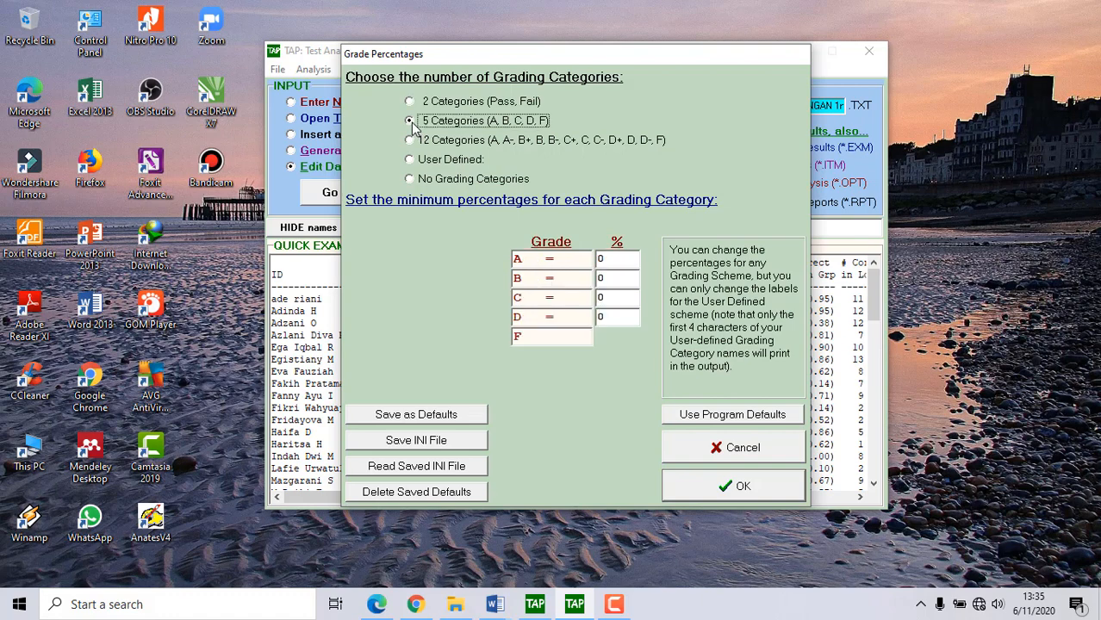
{"action": "left_click", "coordinate": [619, 267]}
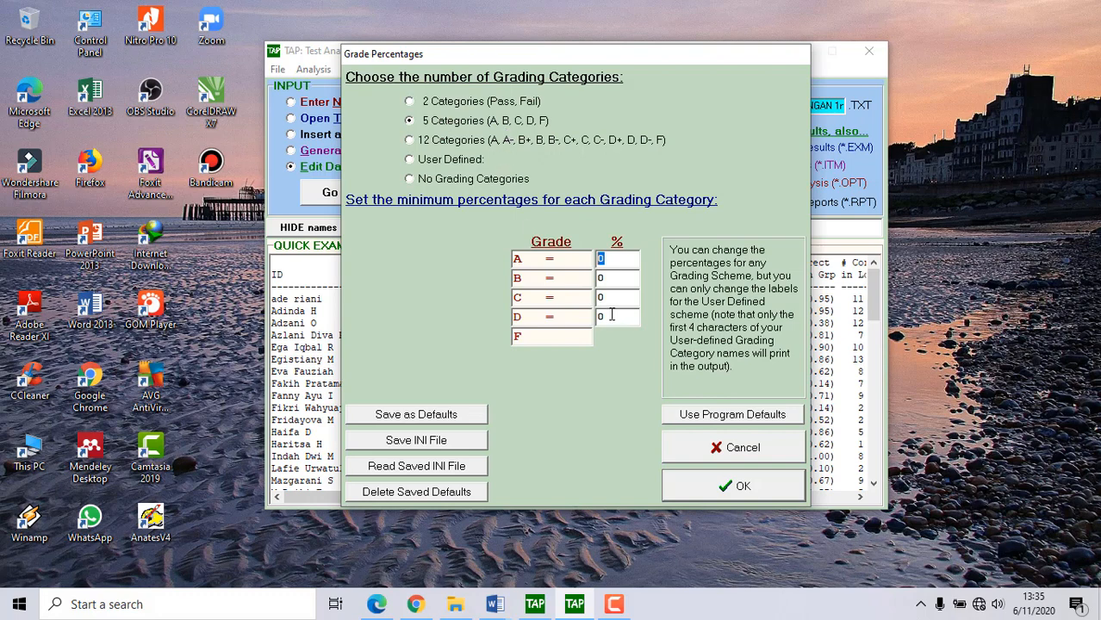
{"action": "type", "text": "81"}
{"action": "key", "text": "Tab"}
{"action": "type", "text": "71"}
{"action": "left_click", "coordinate": [607, 299]}
{"action": "left_click_drag", "start_coordinate": [607, 299], "coordinate": [596, 299]}
{"action": "type", "text": "61"}
{"action": "left_click_drag", "start_coordinate": [612, 319], "coordinate": [589, 317]}
{"action": "left_click", "coordinate": [726, 487]}
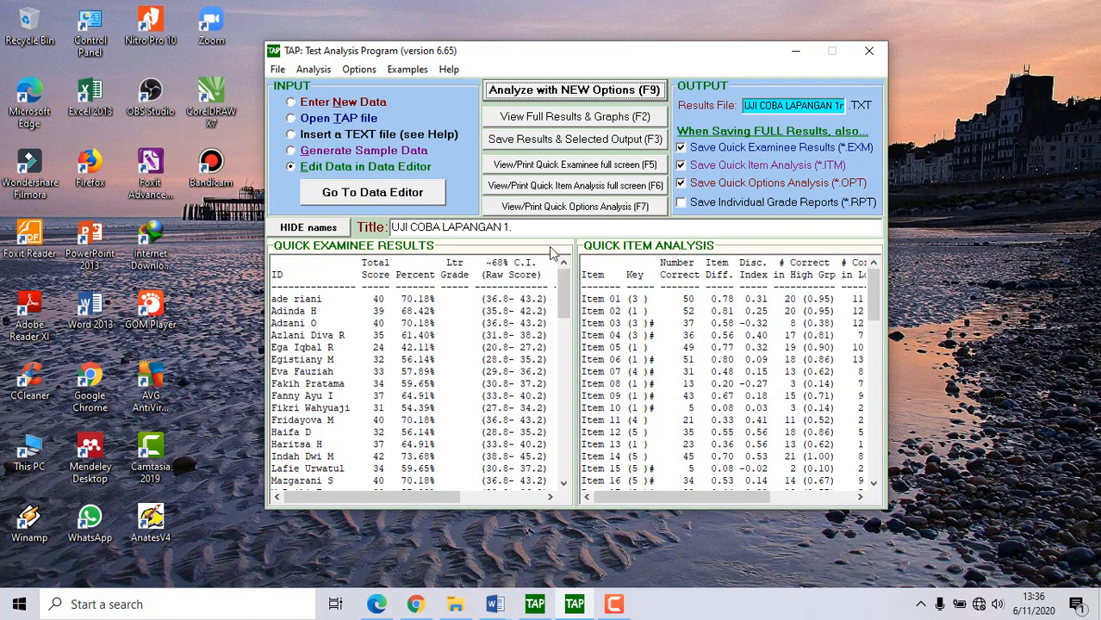
Analyze the data with the new grading options and review the letter grades in the quick examinee results.
{"action": "left_click", "coordinate": [556, 94]}
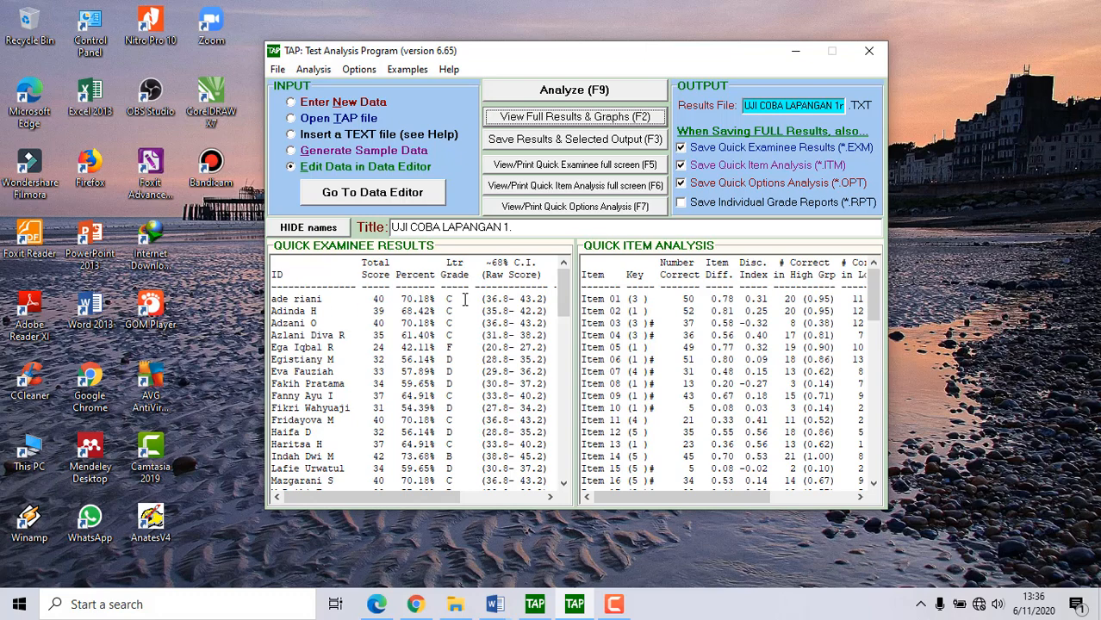
{"action": "left_click_drag", "start_coordinate": [466, 299], "coordinate": [431, 298]}
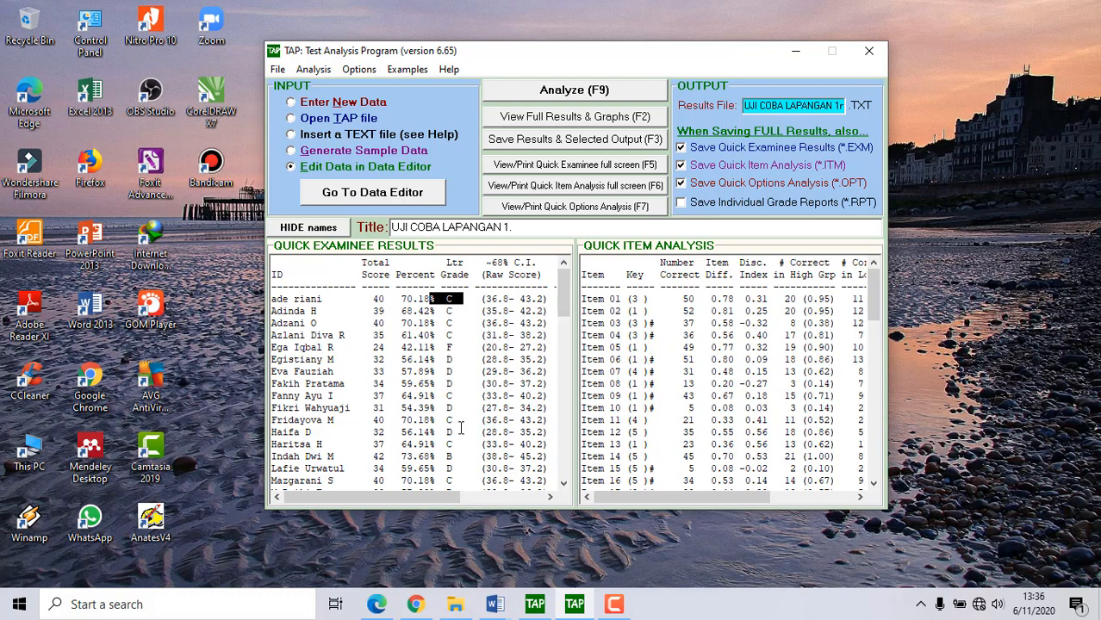
{"action": "scroll", "coordinate": [451, 423], "scroll_direction": "down", "scroll_amount": 2}
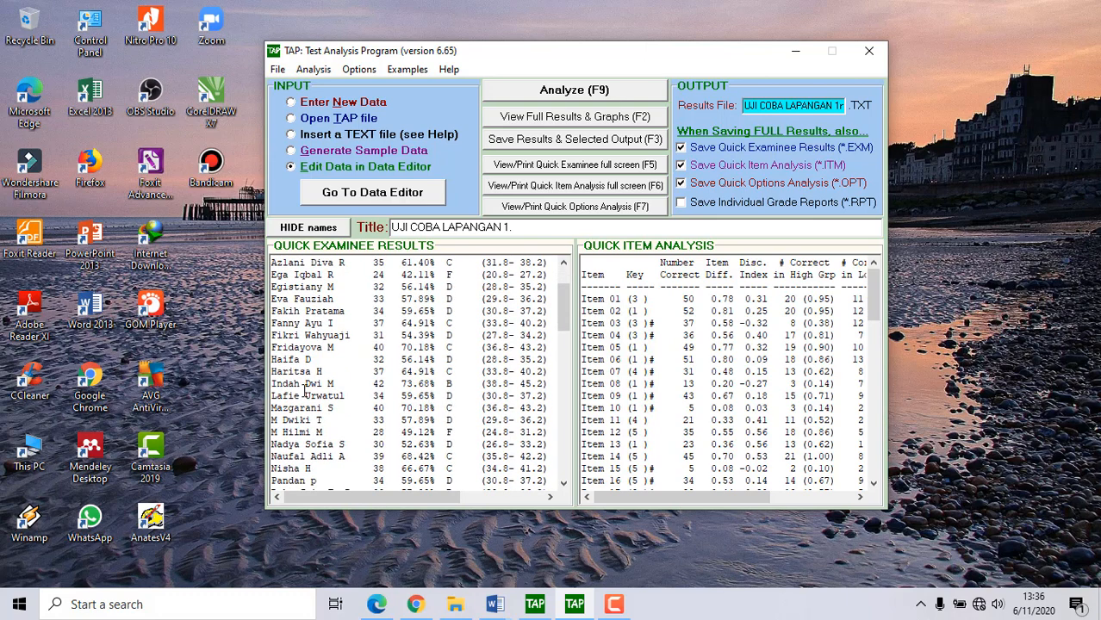
{"action": "left_click_drag", "start_coordinate": [276, 384], "coordinate": [558, 385]}
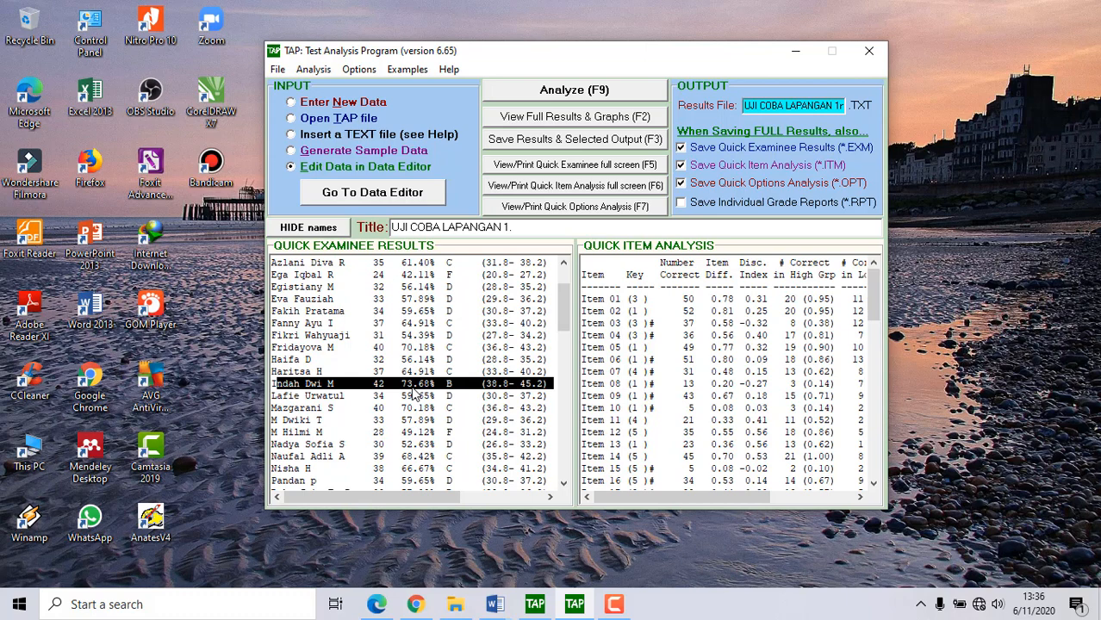
{"action": "scroll", "coordinate": [487, 419], "scroll_direction": "up", "scroll_amount": 2}
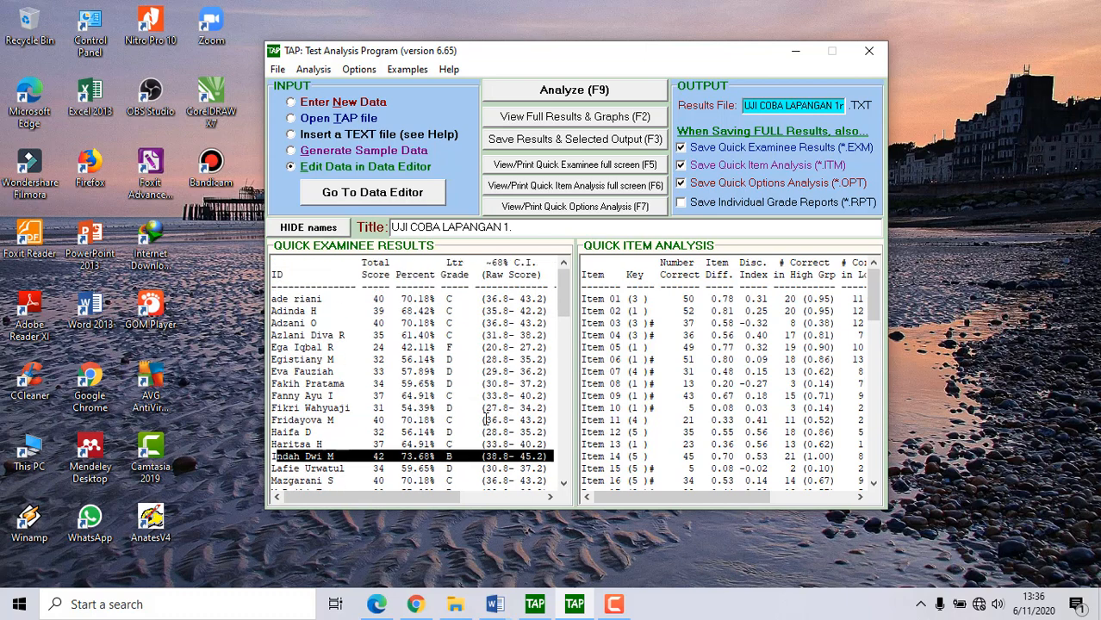
Open the full results and examine the scores, letter grades and confidence intervals in the examinee analysis.
{"action": "left_click", "coordinate": [581, 116]}
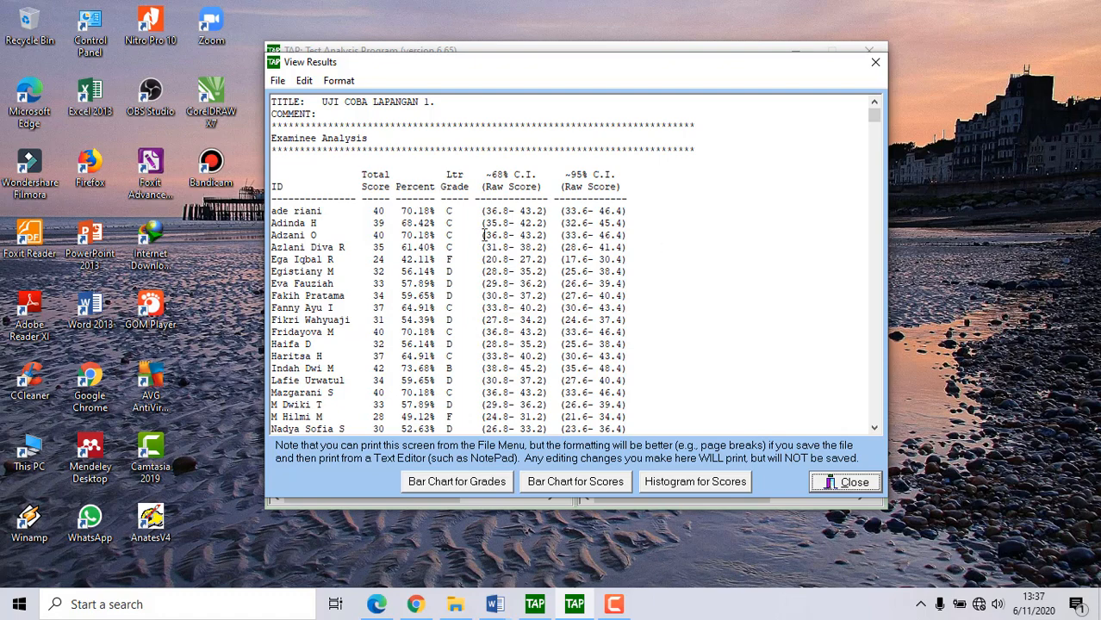
{"action": "left_click_drag", "start_coordinate": [460, 73], "coordinate": [457, 32]}
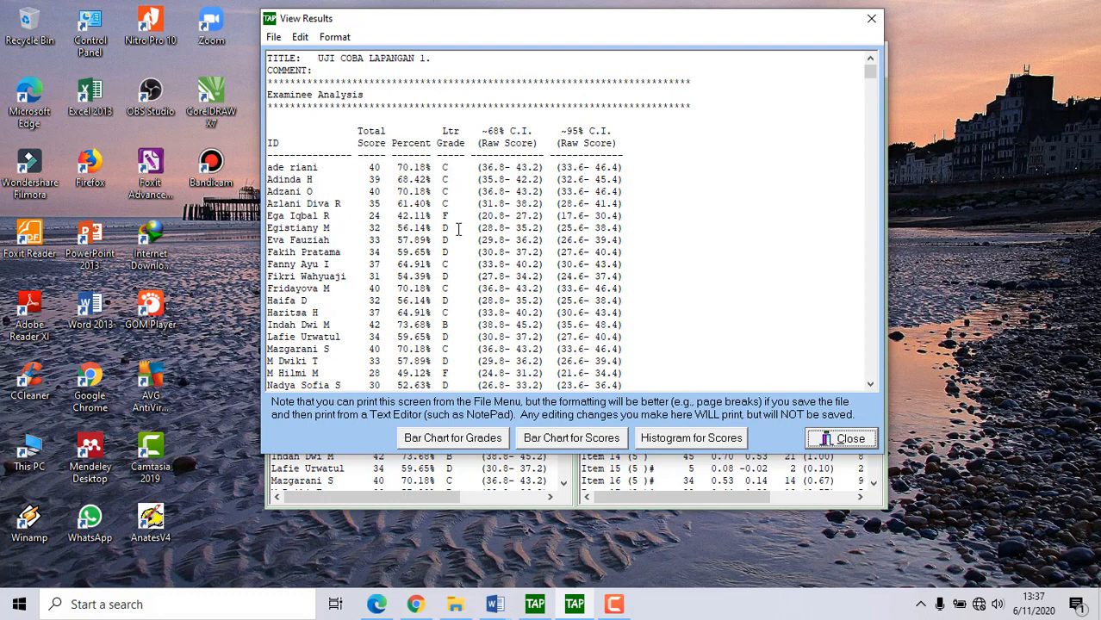
{"action": "left_click_drag", "start_coordinate": [268, 167], "coordinate": [633, 172]}
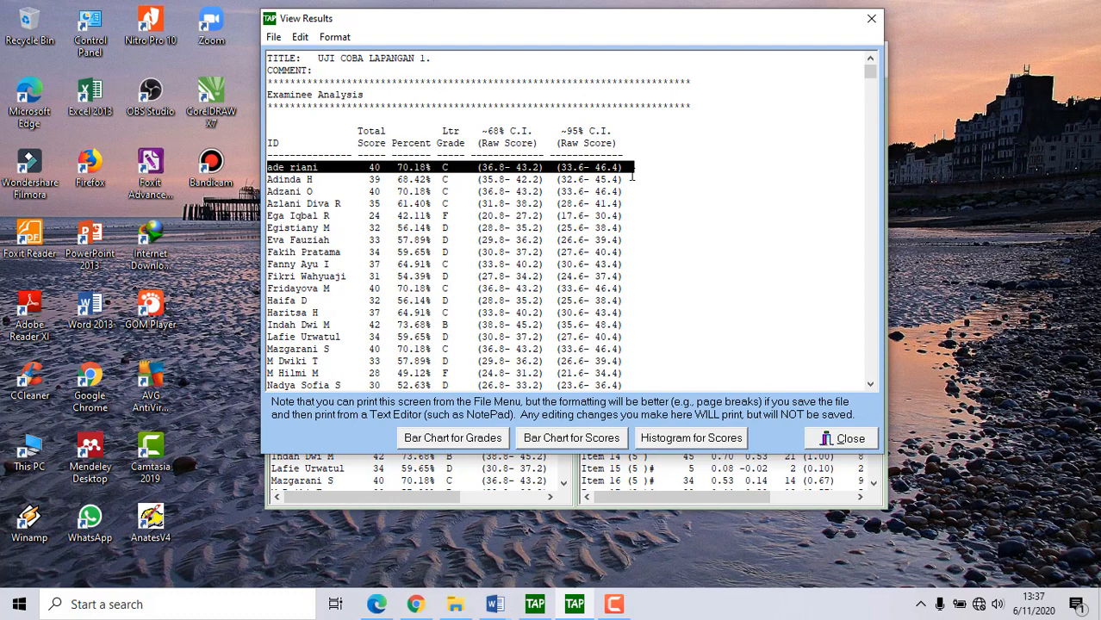
{"action": "left_click", "coordinate": [446, 179]}
{"action": "scroll", "coordinate": [471, 227], "scroll_direction": "down", "scroll_amount": 15}
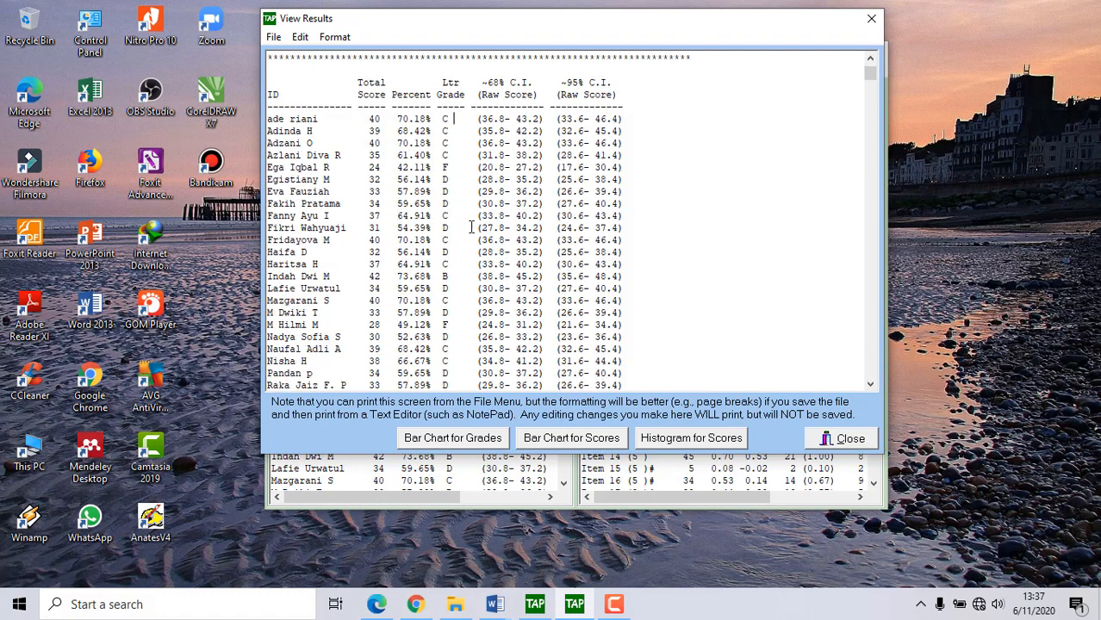
Examine the score statistics, frequency table, score bar graph, stem-and-leaf display and letter grade chart in the full results.
{"action": "scroll", "coordinate": [471, 227], "scroll_direction": "down", "scroll_amount": 7}
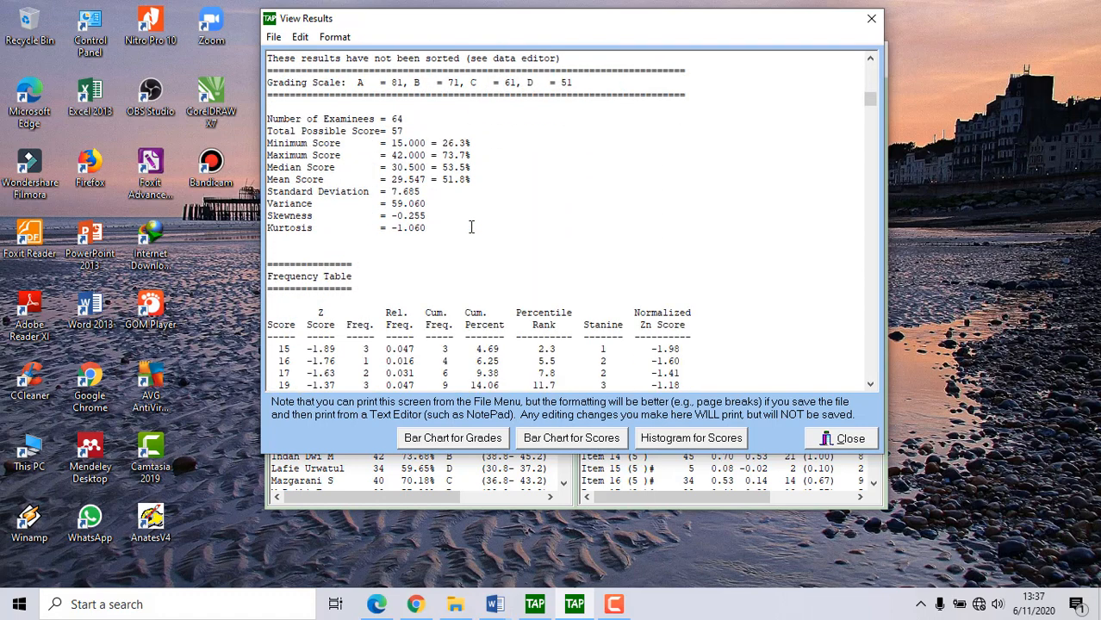
{"action": "scroll", "coordinate": [471, 226], "scroll_direction": "down", "scroll_amount": 6}
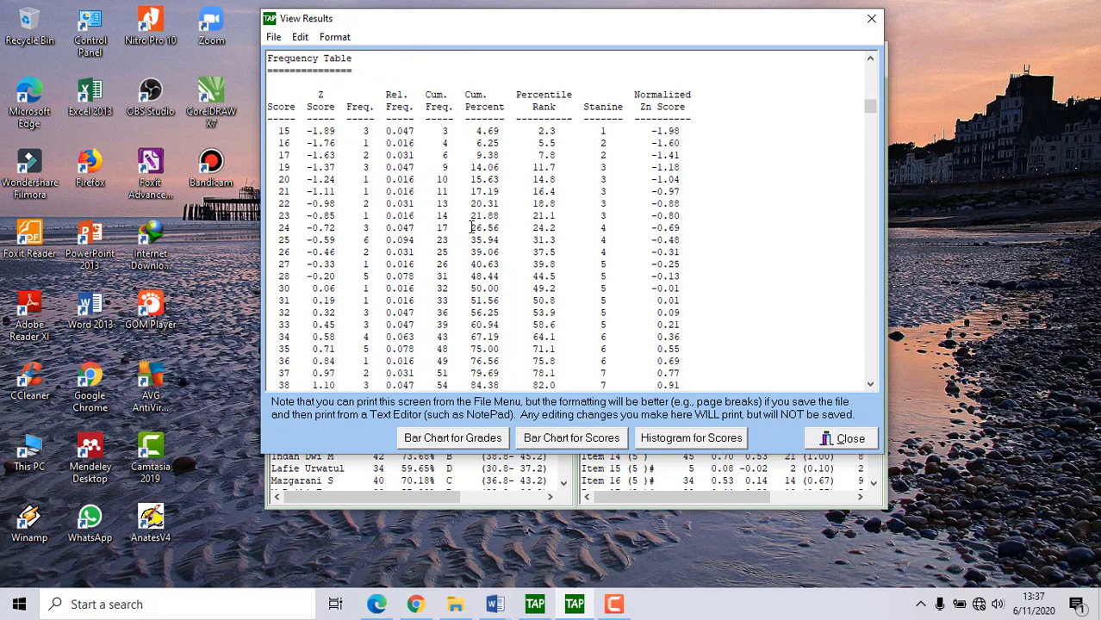
{"action": "scroll", "coordinate": [472, 226], "scroll_direction": "down", "scroll_amount": 9}
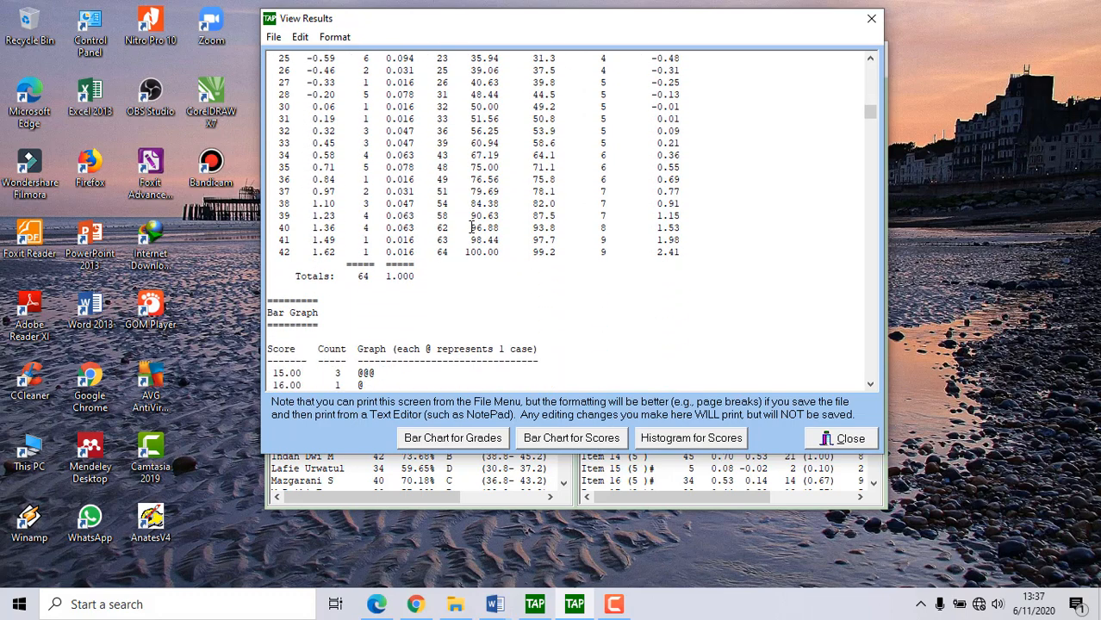
{"action": "scroll", "coordinate": [471, 227], "scroll_direction": "down", "scroll_amount": 2}
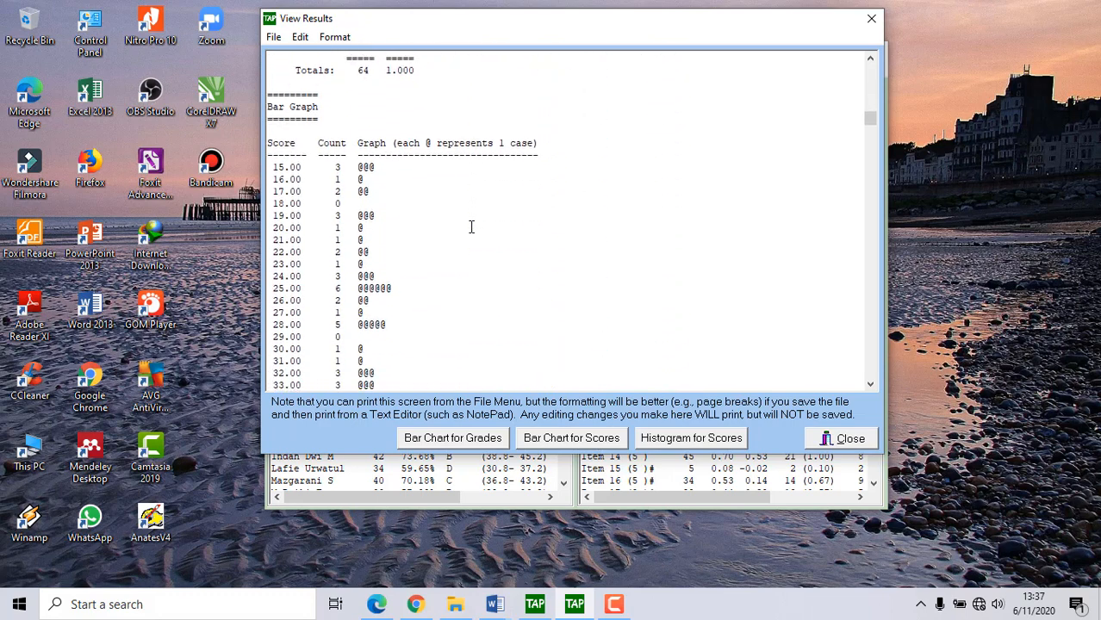
{"action": "scroll", "coordinate": [472, 227], "scroll_direction": "down", "scroll_amount": 2}
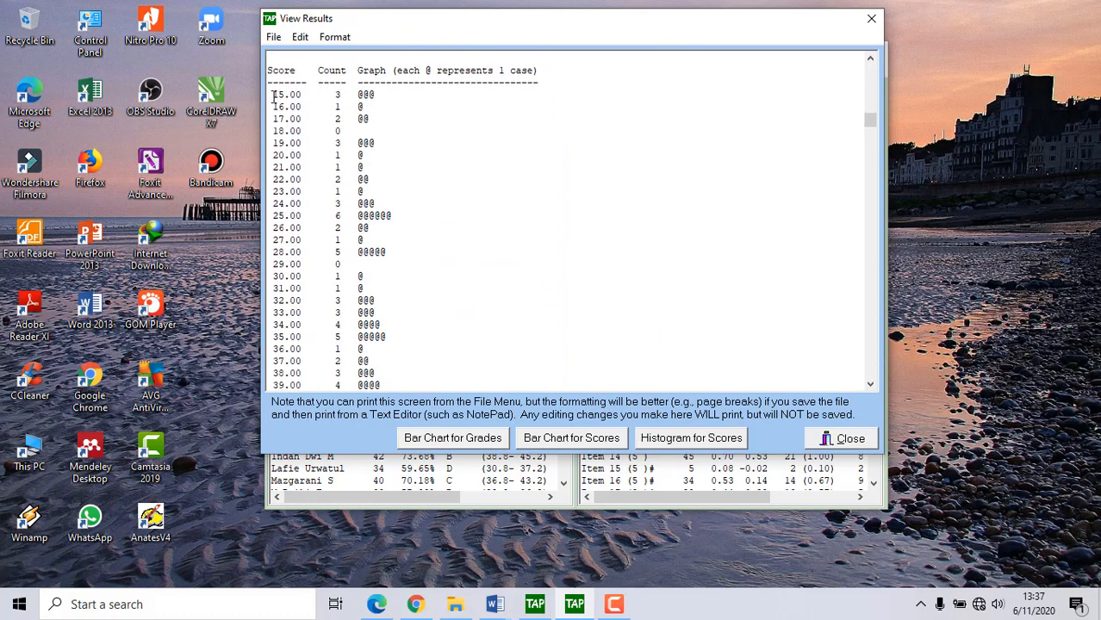
{"action": "left_click_drag", "start_coordinate": [273, 96], "coordinate": [367, 105]}
{"action": "left_click_drag", "start_coordinate": [274, 106], "coordinate": [367, 107]}
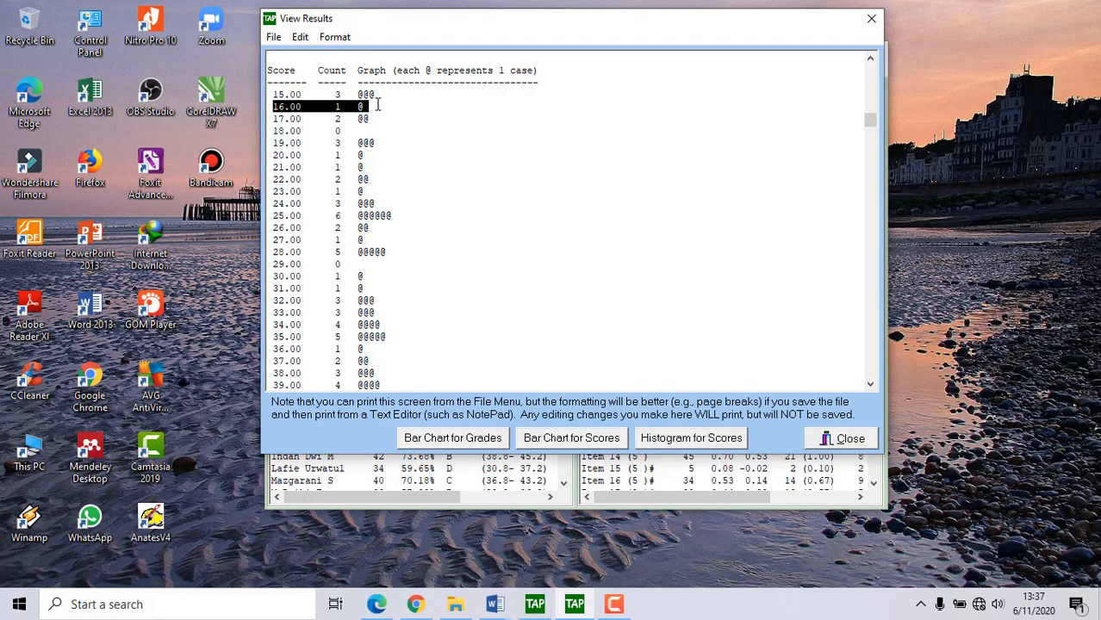
{"action": "left_click_drag", "start_coordinate": [272, 119], "coordinate": [372, 118]}
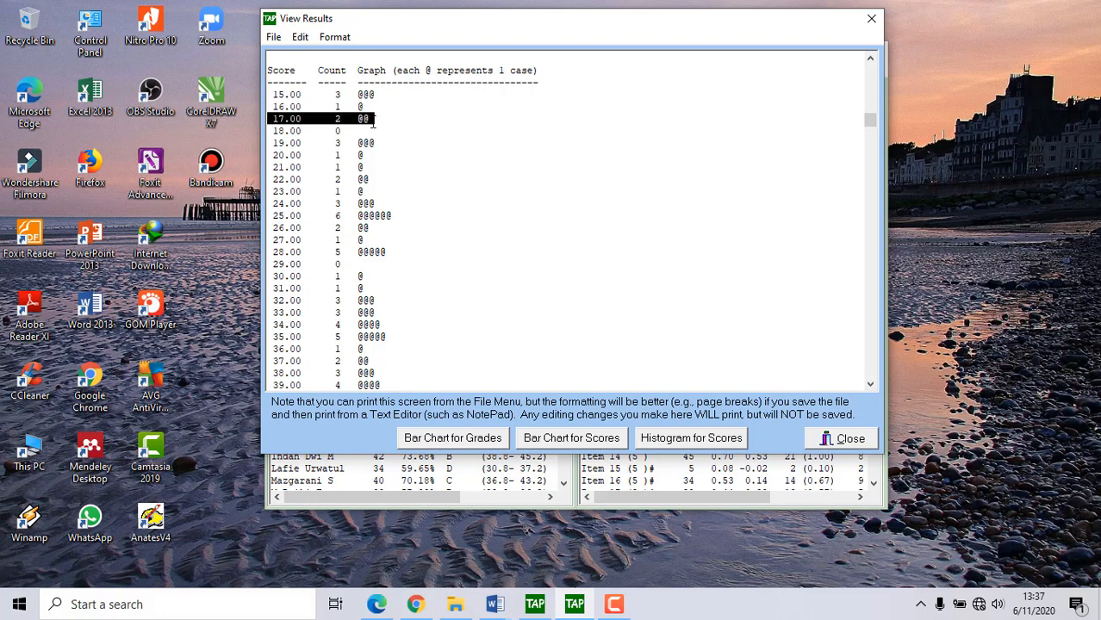
{"action": "scroll", "coordinate": [495, 329], "scroll_direction": "down", "scroll_amount": 10}
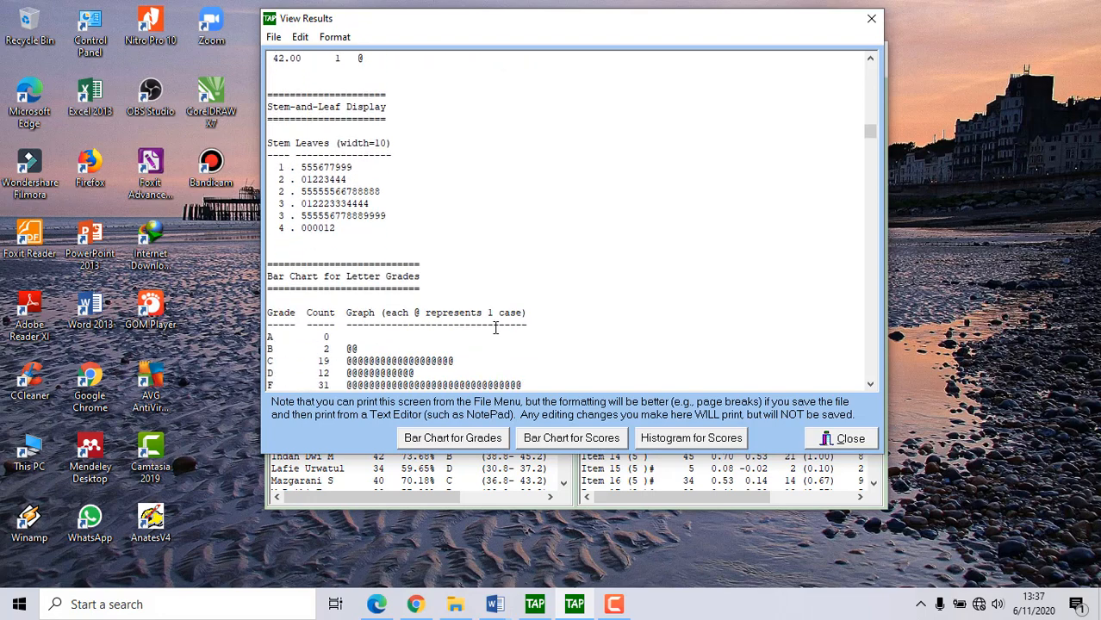
Examine Item 01's number correct, difficulty, discrimination index and high- and low-group results in the item and test analysis.
{"action": "scroll", "coordinate": [495, 328], "scroll_direction": "down", "scroll_amount": 7}
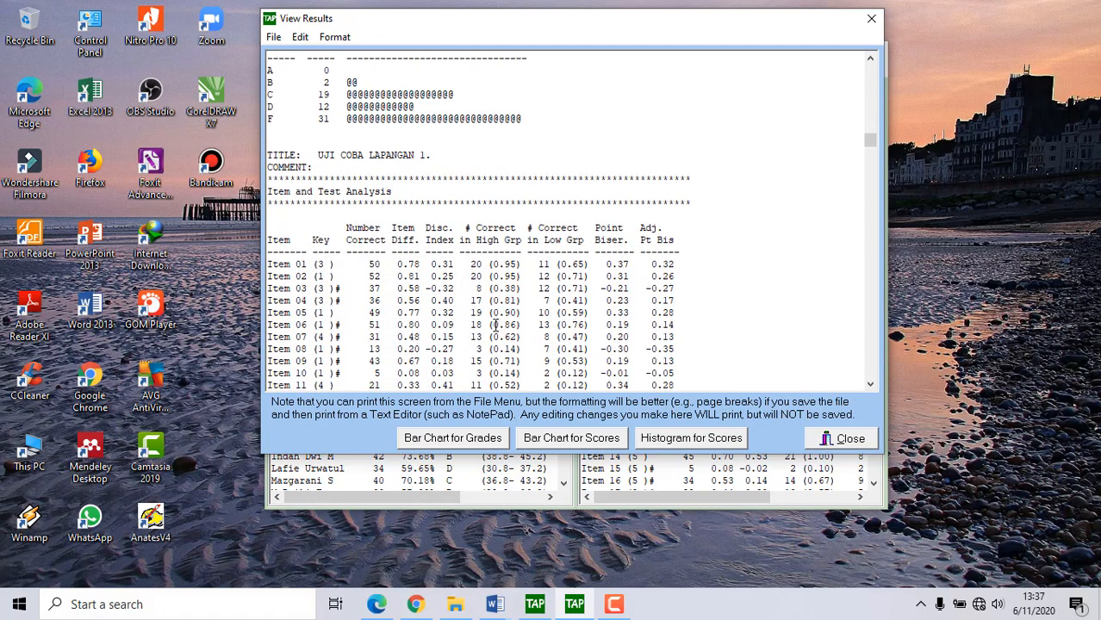
{"action": "scroll", "coordinate": [503, 321], "scroll_direction": "down", "scroll_amount": 3}
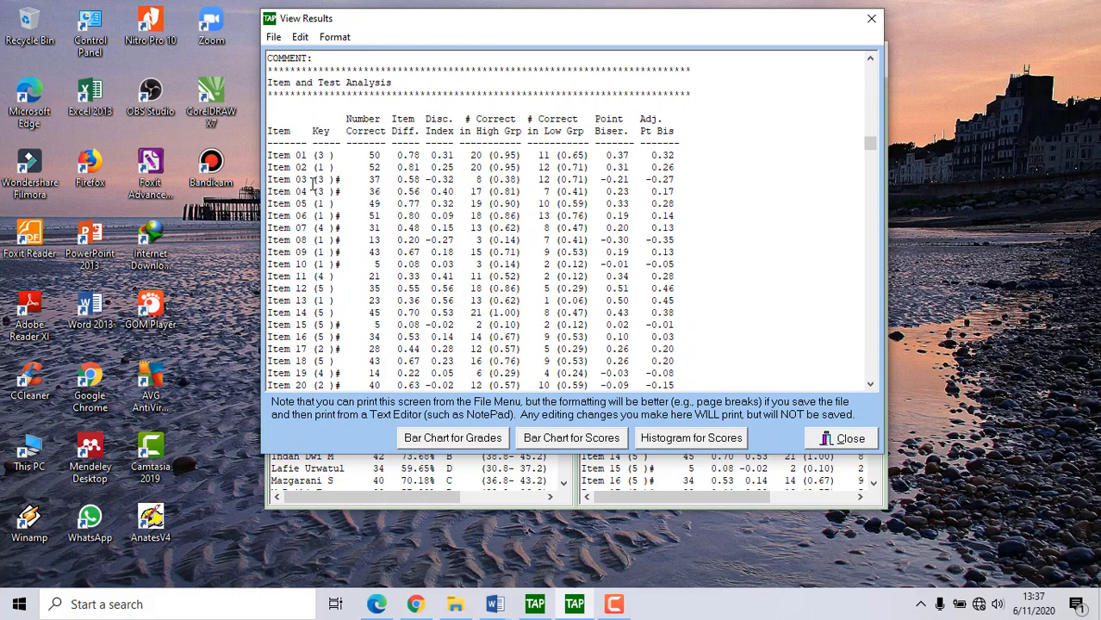
{"action": "left_click_drag", "start_coordinate": [269, 157], "coordinate": [698, 158]}
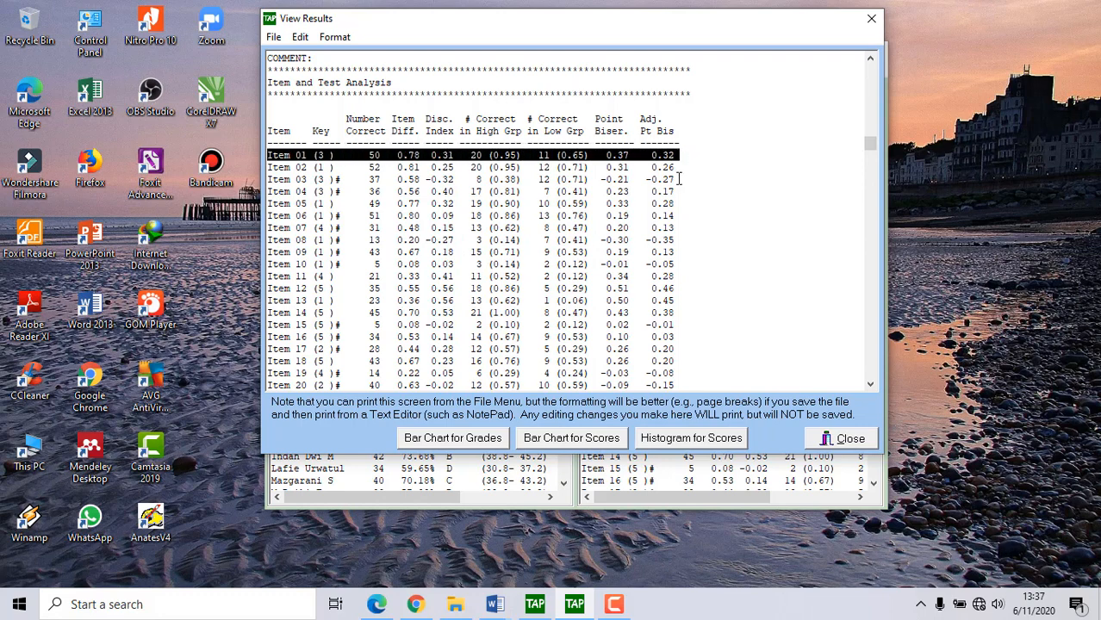
{"action": "left_click", "coordinate": [388, 181]}
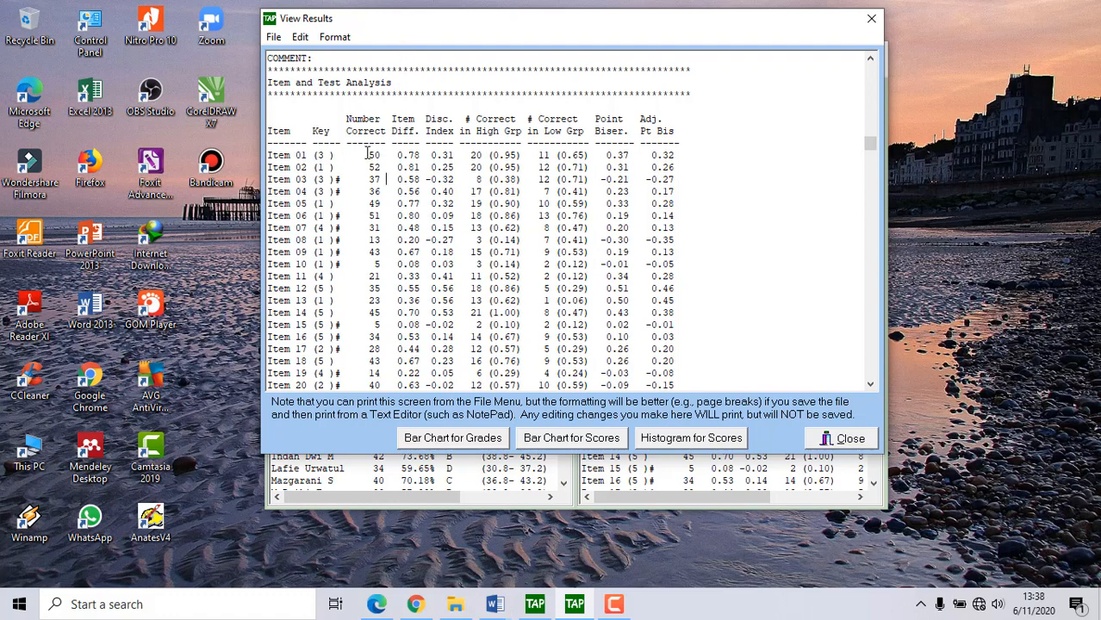
{"action": "left_click_drag", "start_coordinate": [367, 154], "coordinate": [382, 155]}
{"action": "left_click_drag", "start_coordinate": [398, 155], "coordinate": [420, 156]}
{"action": "left_click_drag", "start_coordinate": [430, 155], "coordinate": [458, 155]}
{"action": "left_click_drag", "start_coordinate": [470, 155], "coordinate": [587, 155]}
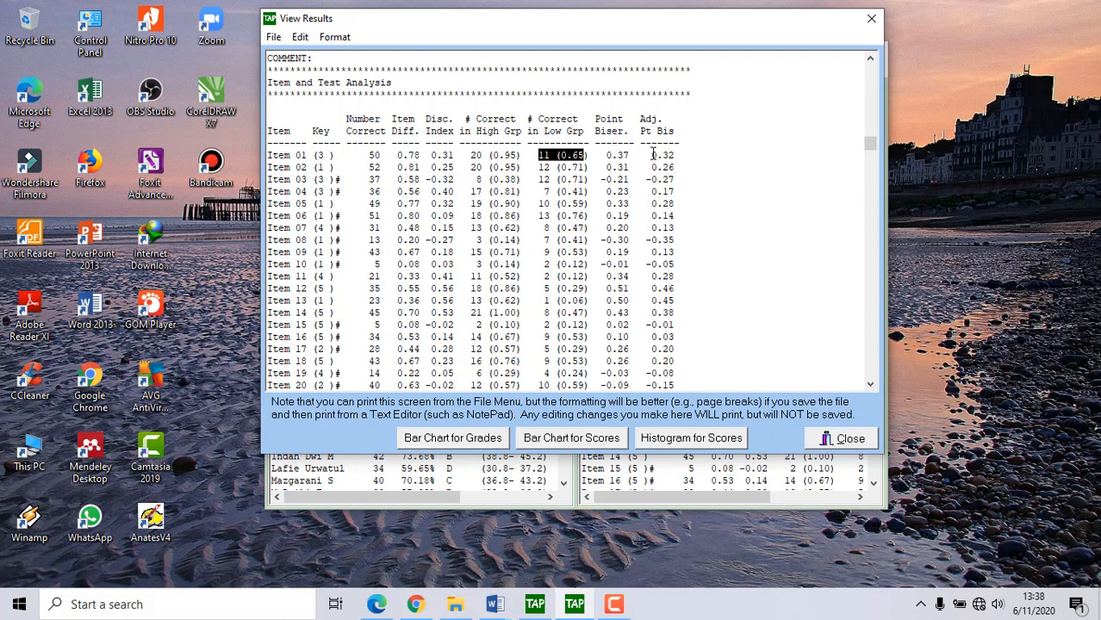
Compare Item 01's point biserial and adjusted point biserial, and review its complete row of item statistics.
{"action": "mouse_move", "coordinate": [652, 155]}
{"action": "left_mouse_down"}
{"action": "mouse_move", "coordinate": [670, 155]}
{"action": "mouse_move", "coordinate": [630, 155]}
{"action": "mouse_move", "coordinate": [670, 153]}
{"action": "left_mouse_up"}
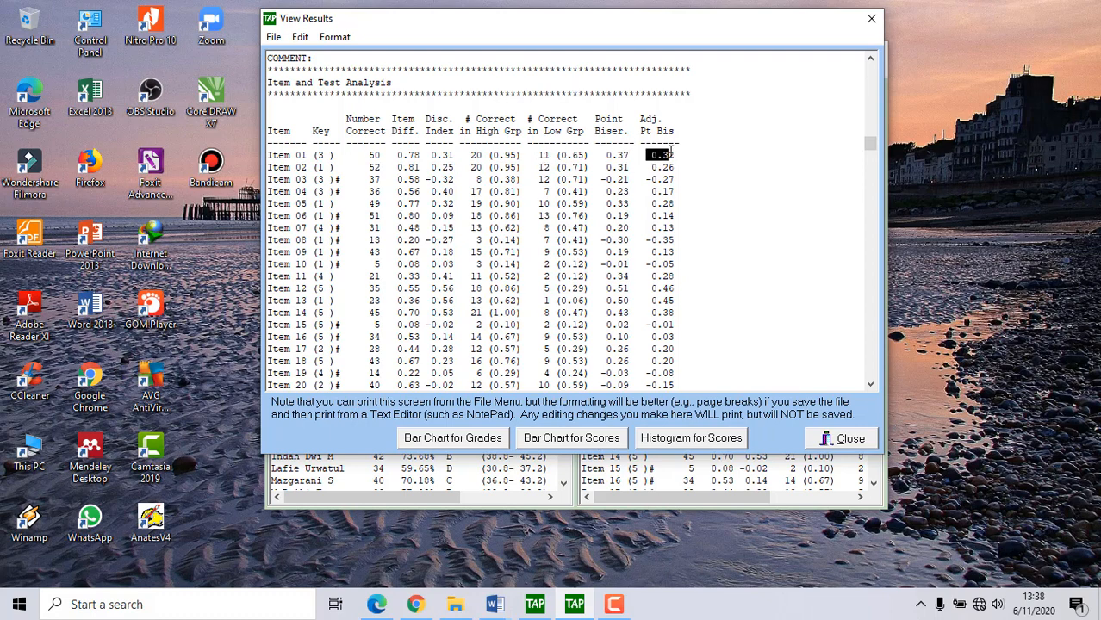
{"action": "left_click_drag", "start_coordinate": [602, 155], "coordinate": [677, 156]}
{"action": "double_click", "coordinate": [617, 155]}
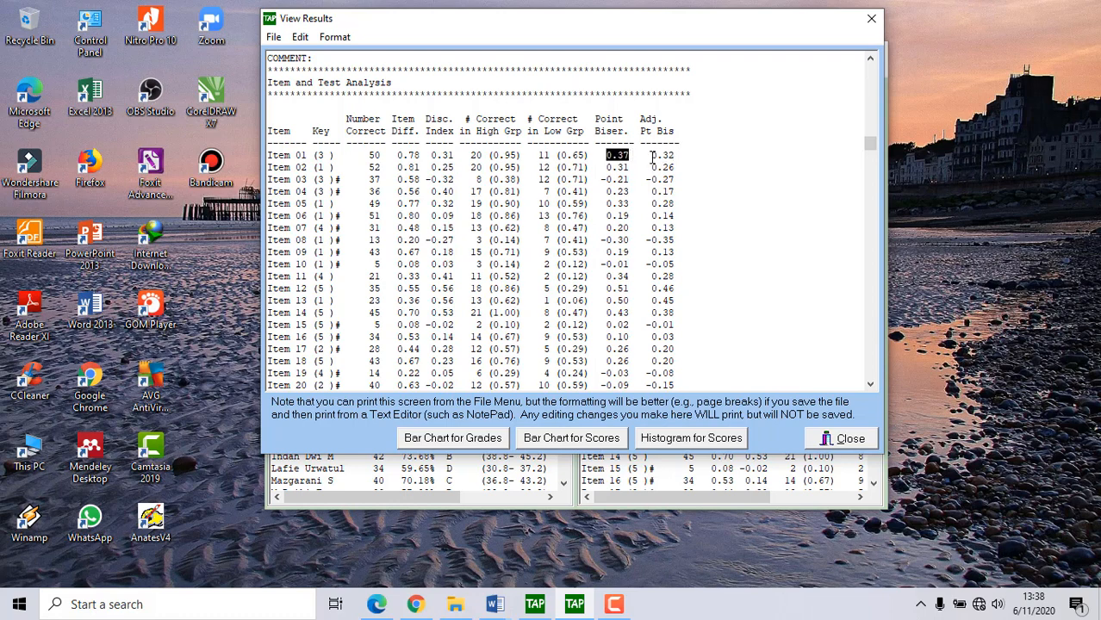
{"action": "left_click_drag", "start_coordinate": [651, 155], "coordinate": [679, 156]}
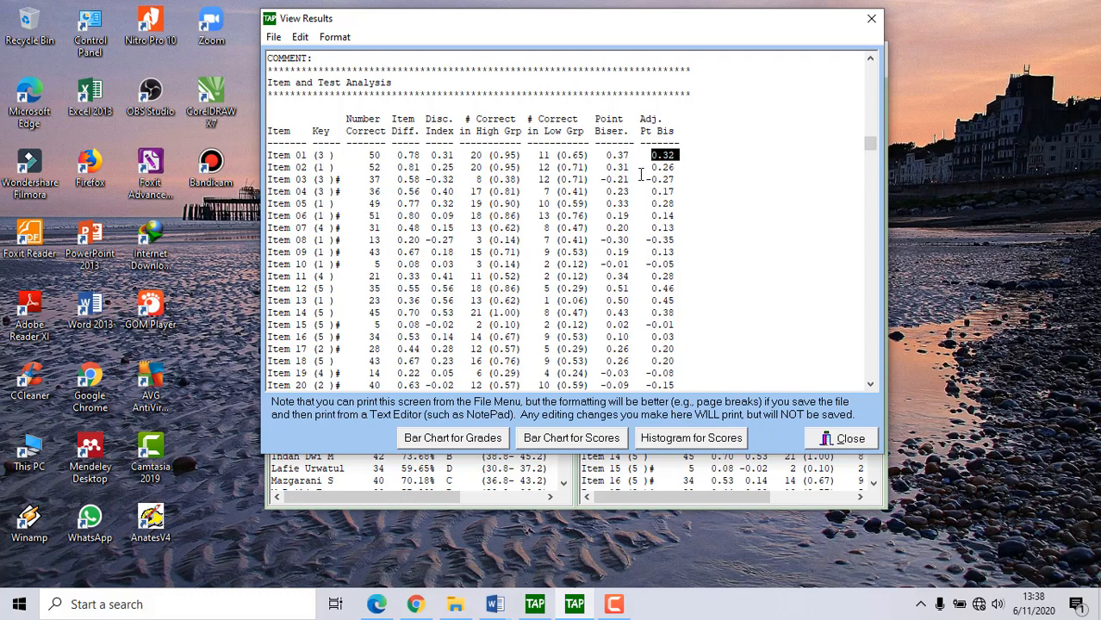
{"action": "left_click_drag", "start_coordinate": [606, 156], "coordinate": [631, 158]}
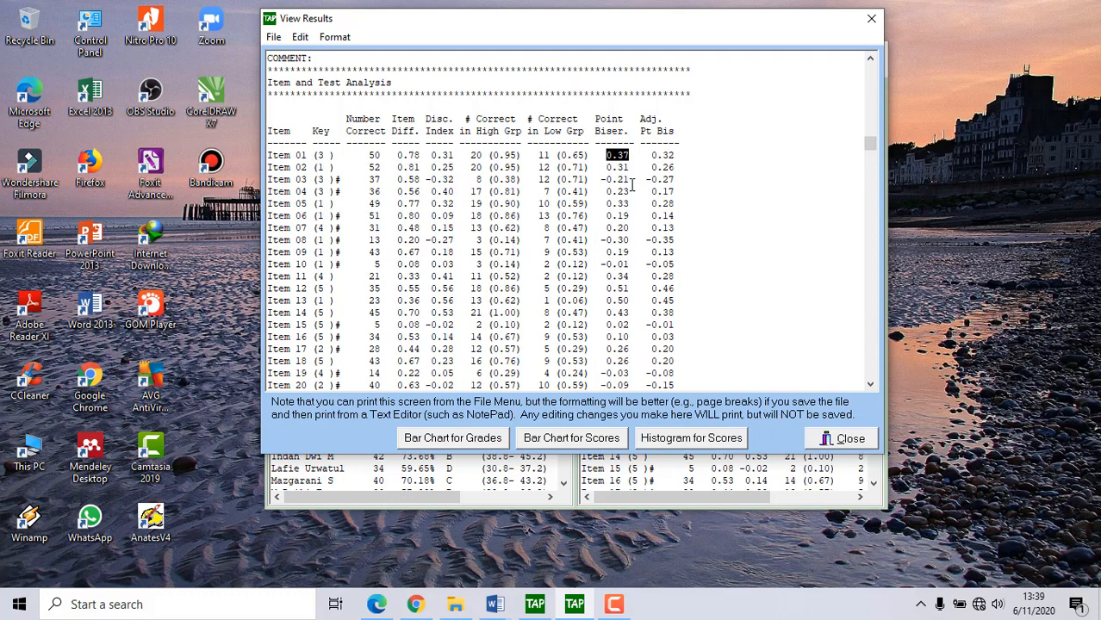
{"action": "left_click_drag", "start_coordinate": [270, 156], "coordinate": [682, 157]}
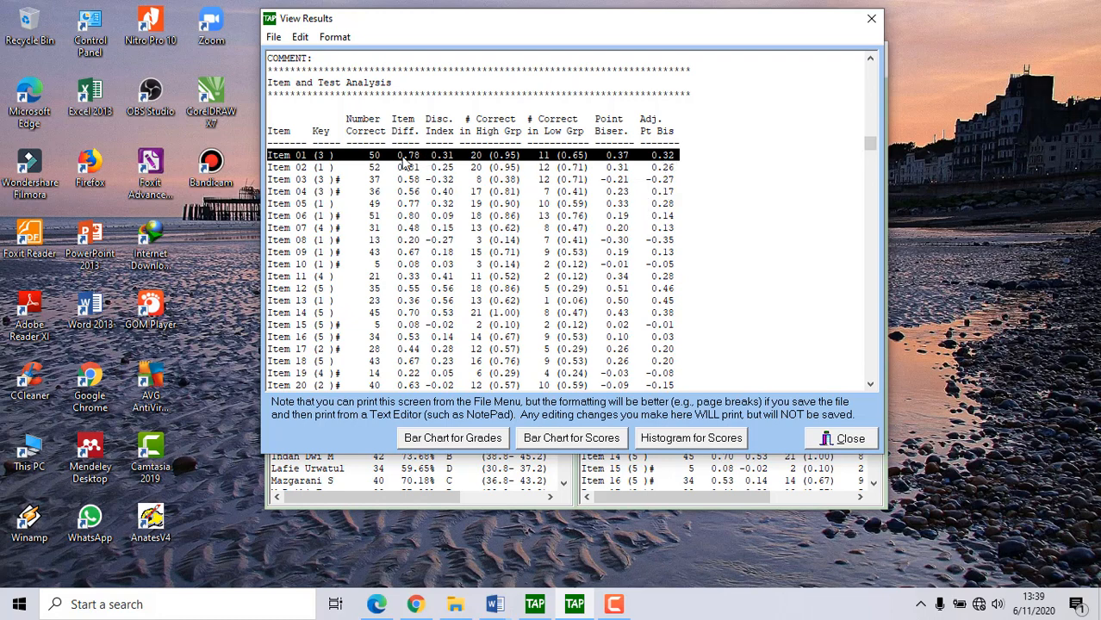
Examine Item 02's difficulty, discrimination index, high- and low-group results and point biserial in the item and test analysis.
{"action": "left_click", "coordinate": [269, 168]}
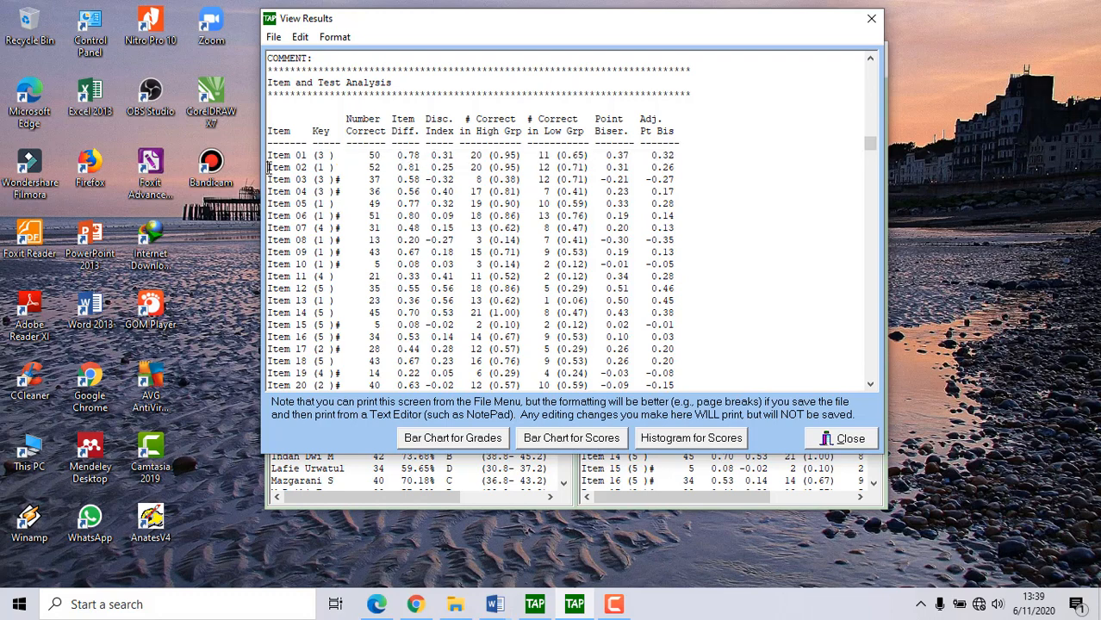
{"action": "left_click_drag", "start_coordinate": [268, 168], "coordinate": [688, 172]}
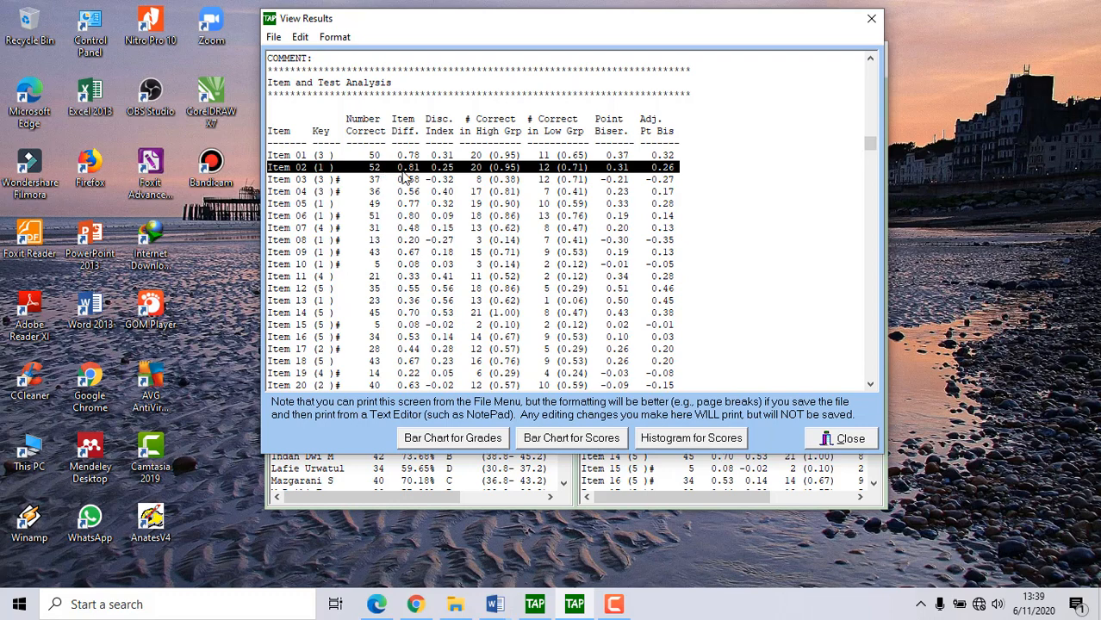
{"action": "left_click_drag", "start_coordinate": [397, 167], "coordinate": [422, 167]}
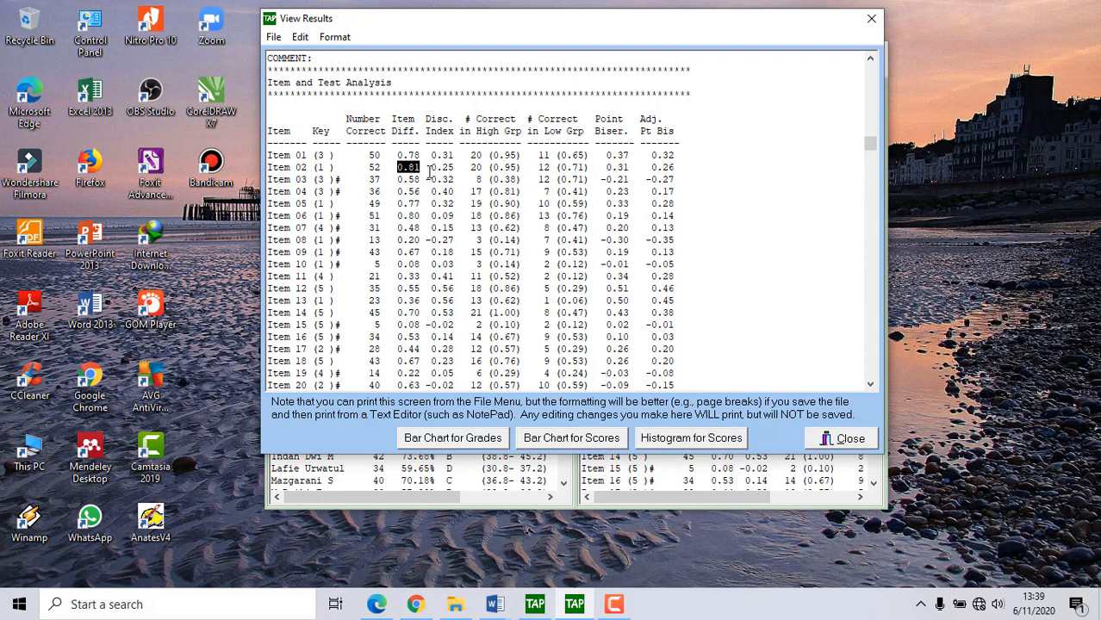
{"action": "left_click_drag", "start_coordinate": [429, 167], "coordinate": [455, 167]}
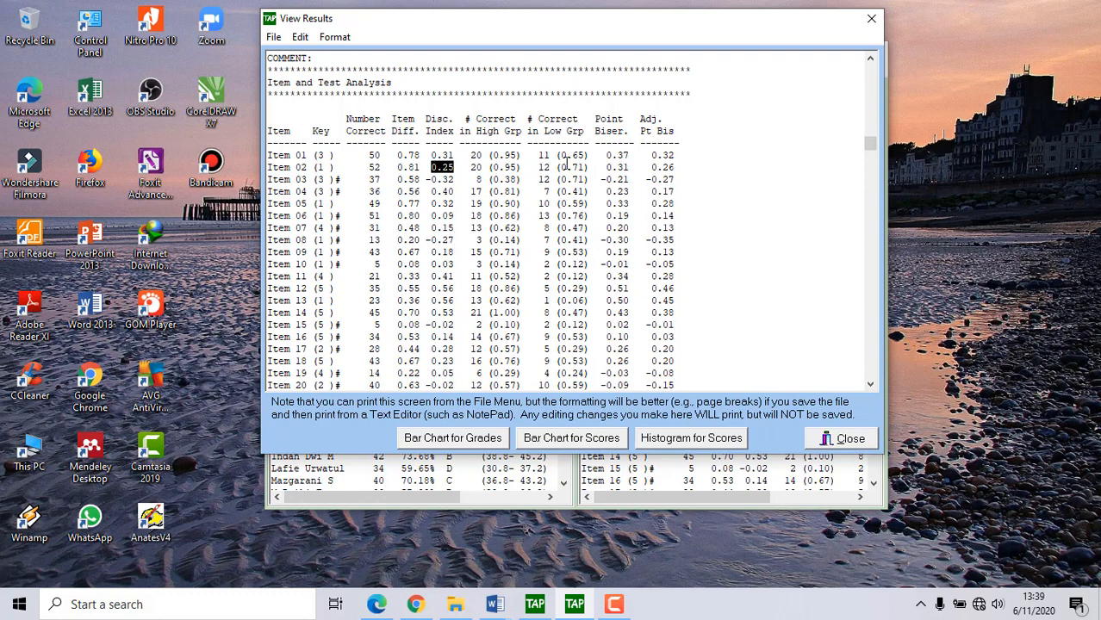
{"action": "left_click_drag", "start_coordinate": [469, 168], "coordinate": [590, 170]}
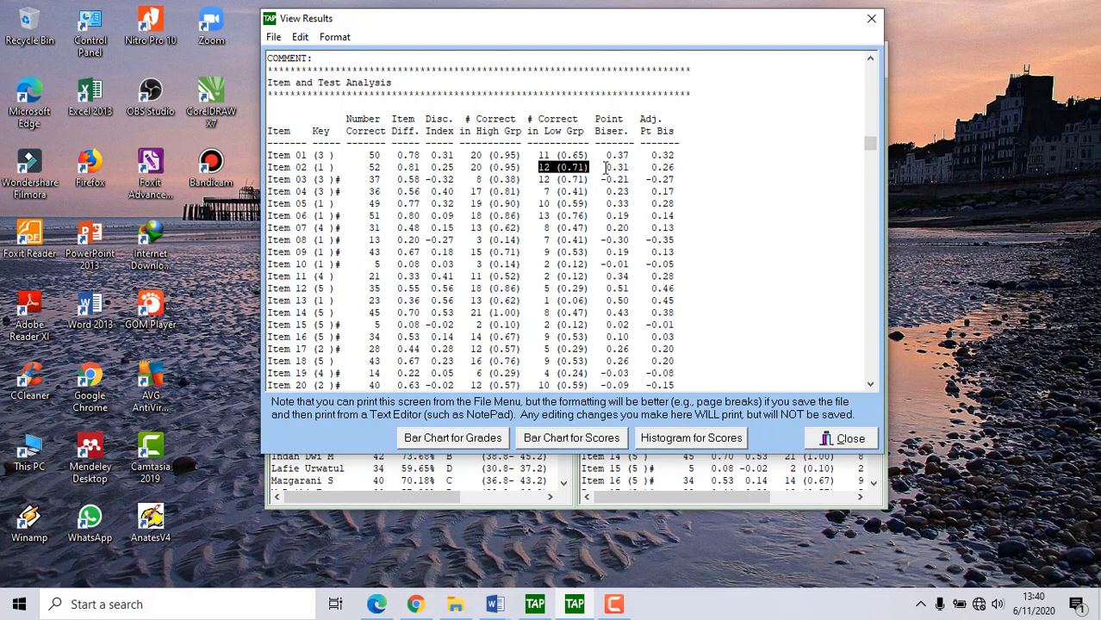
{"action": "left_click_drag", "start_coordinate": [606, 168], "coordinate": [631, 169]}
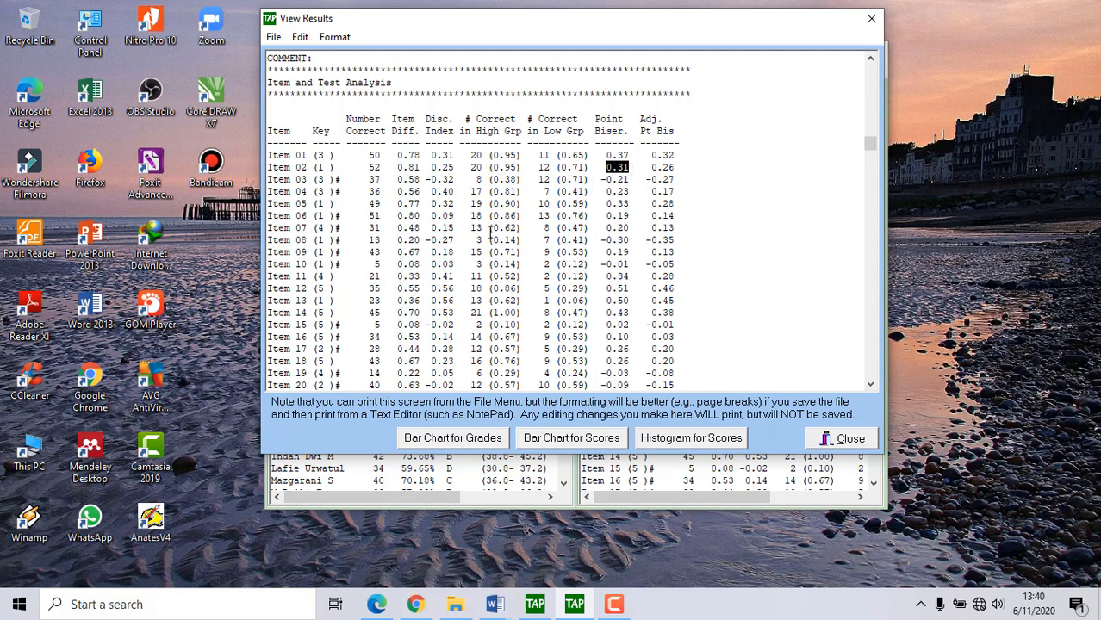
Examine Item 03's full row, discrimination index and point biserial, and review the flagged rows for Items 06 through 10.
{"action": "left_click", "coordinate": [269, 179]}
{"action": "left_click_drag", "start_coordinate": [269, 179], "coordinate": [679, 191]}
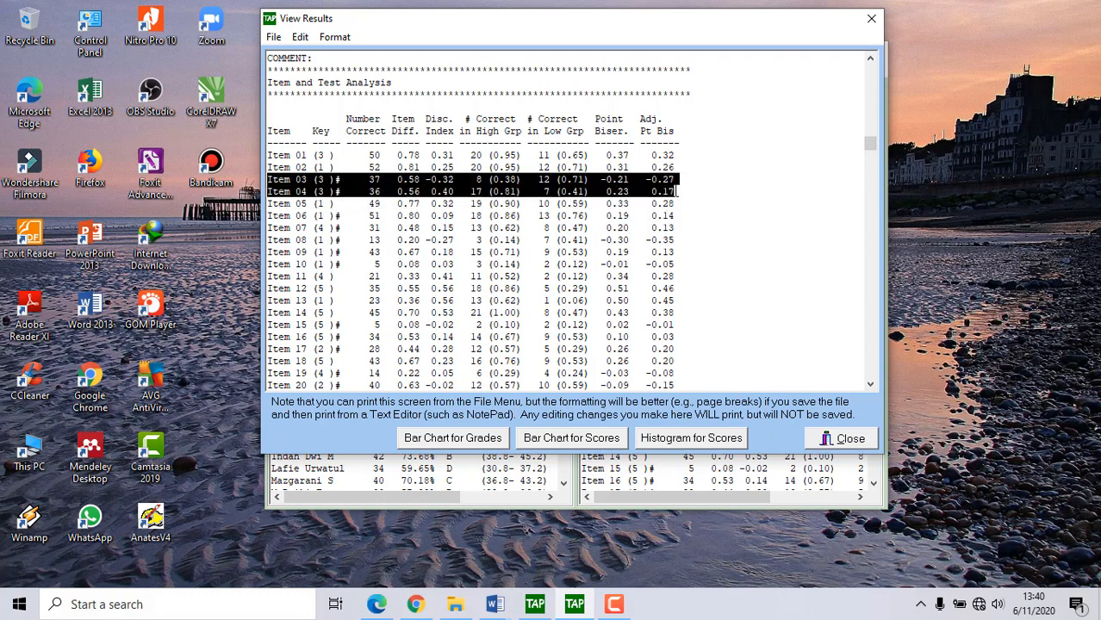
{"action": "left_click", "coordinate": [341, 186]}
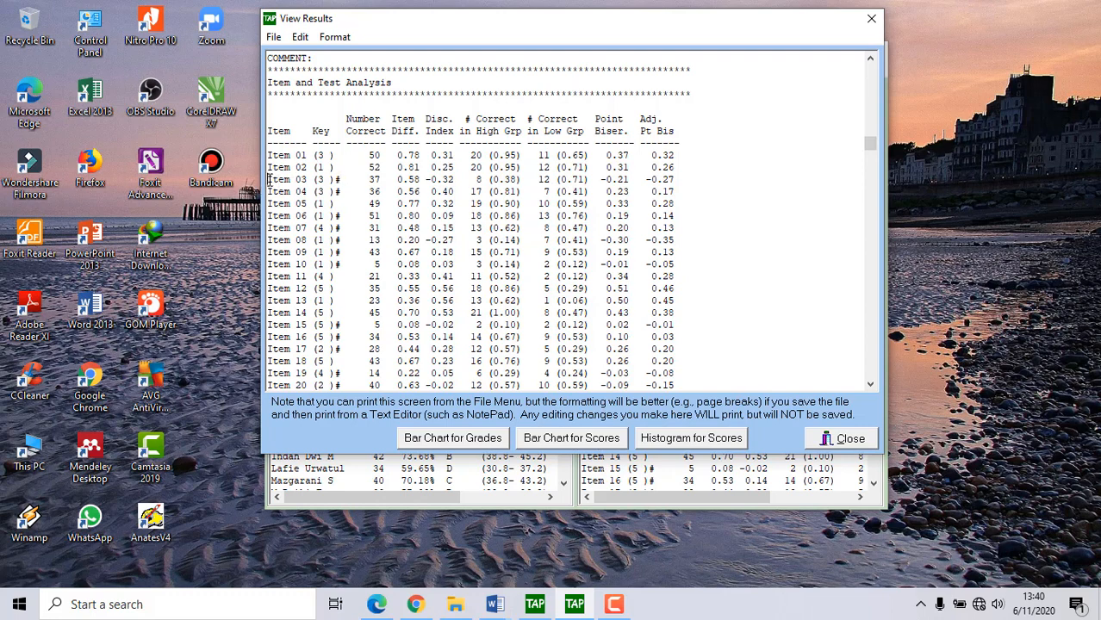
{"action": "left_click_drag", "start_coordinate": [269, 179], "coordinate": [682, 178]}
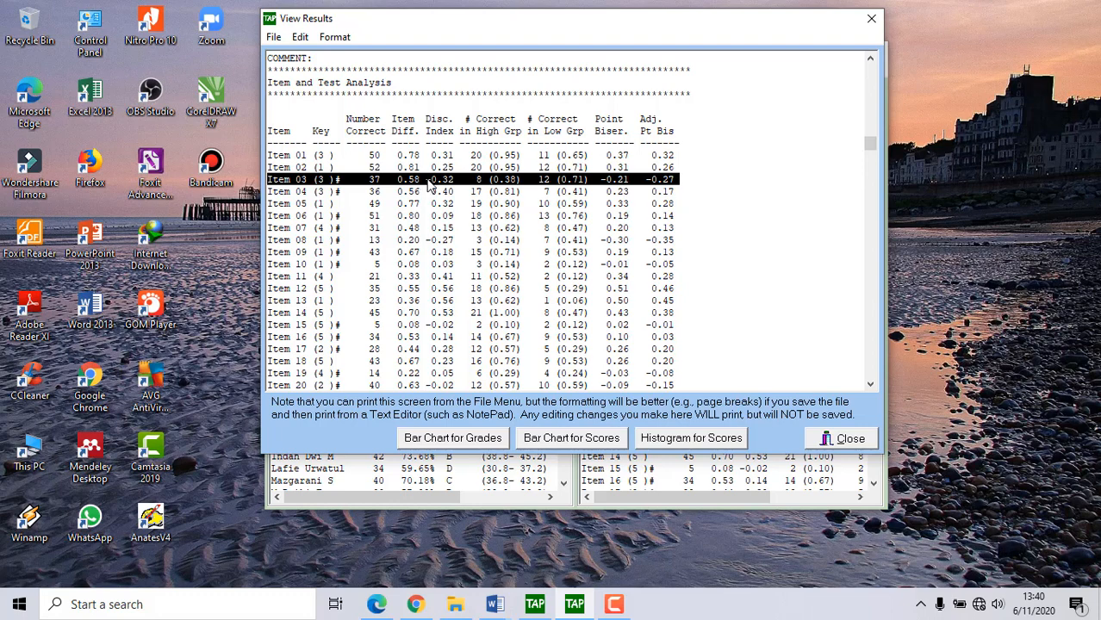
{"action": "left_click_drag", "start_coordinate": [426, 179], "coordinate": [454, 179]}
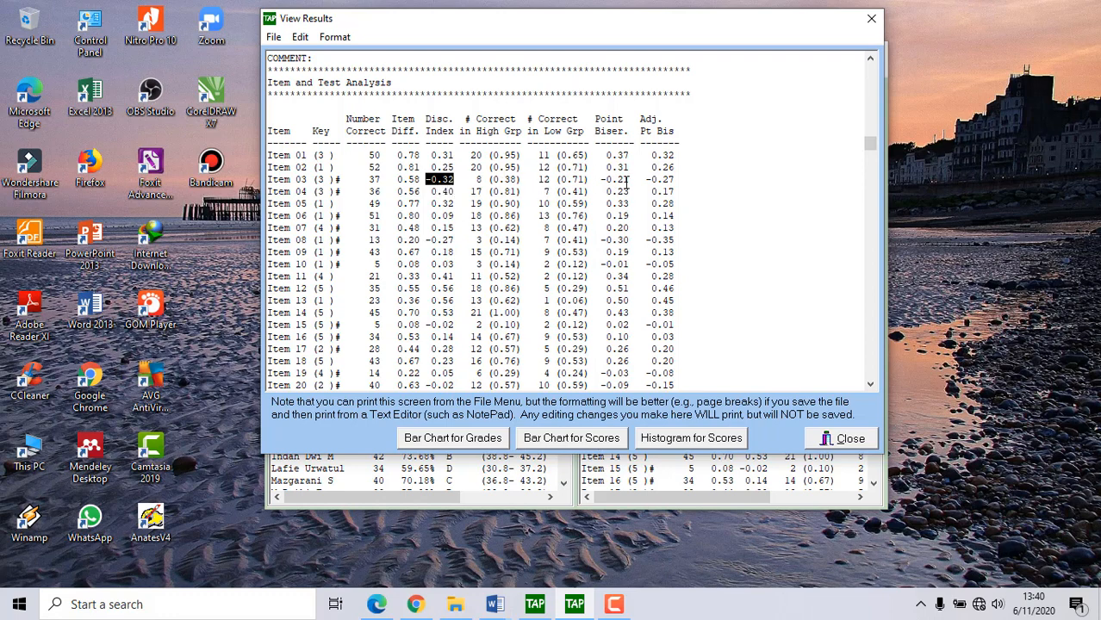
{"action": "left_click_drag", "start_coordinate": [600, 179], "coordinate": [637, 180]}
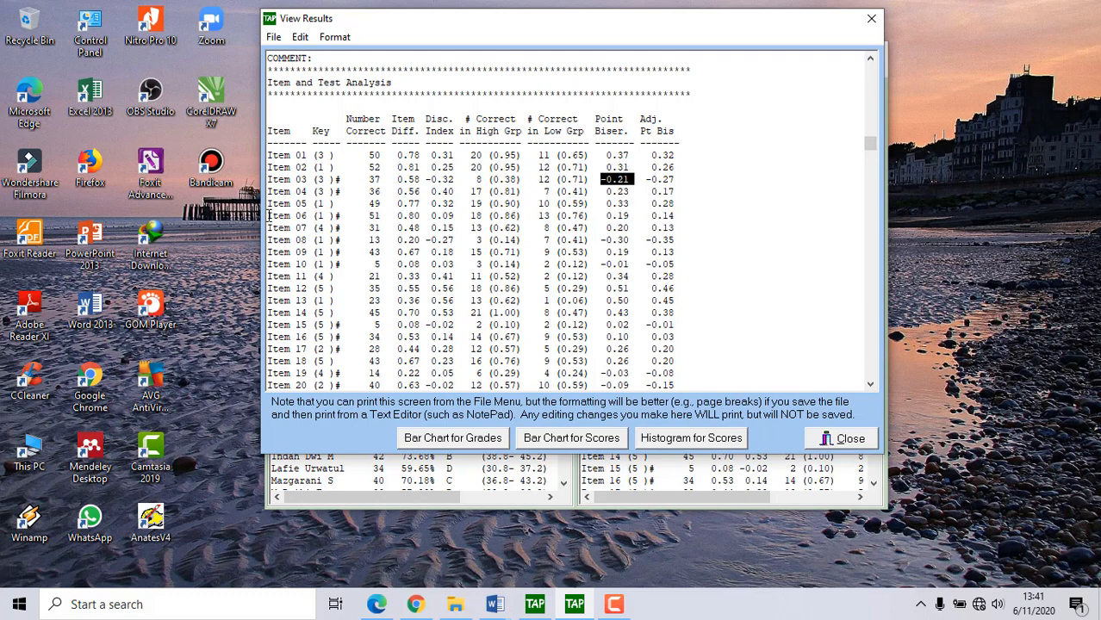
{"action": "left_click_drag", "start_coordinate": [268, 215], "coordinate": [686, 263]}
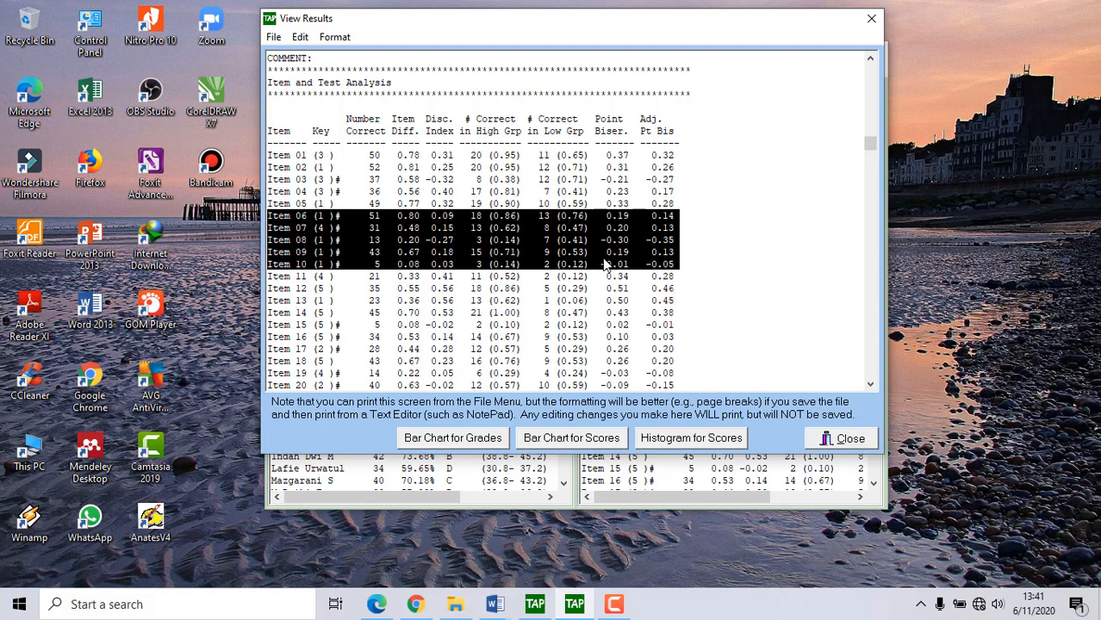
Examine the number of items analyzed, mean item difficulty, mean item discrimination and mean point biserial in the test summary.
{"action": "scroll", "coordinate": [619, 276], "scroll_direction": "down", "scroll_amount": 17}
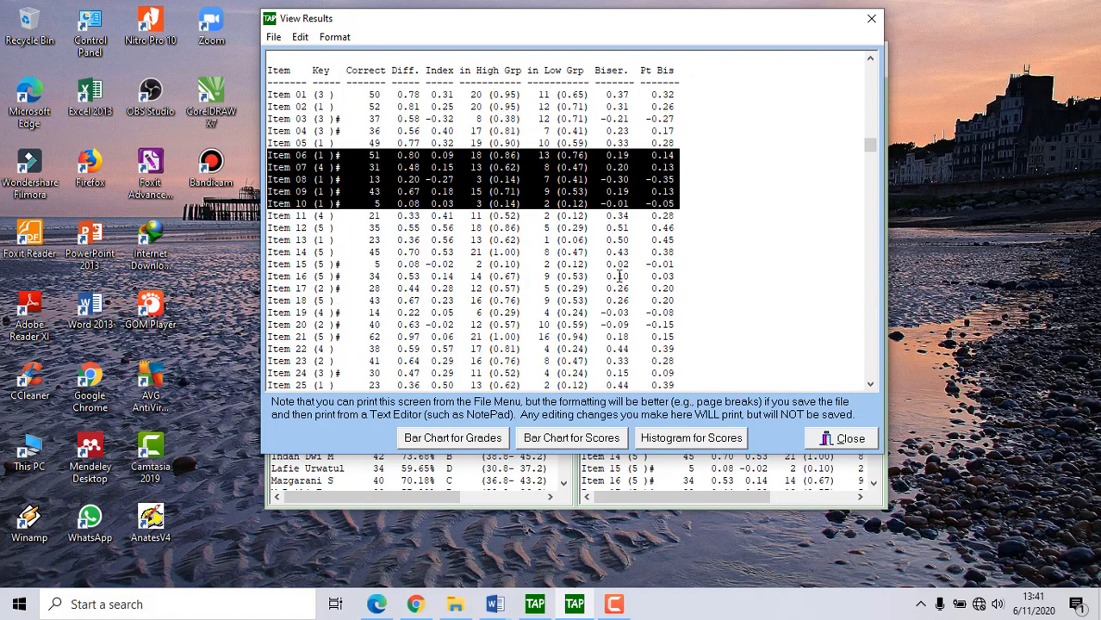
{"action": "scroll", "coordinate": [618, 276], "scroll_direction": "down", "scroll_amount": 6}
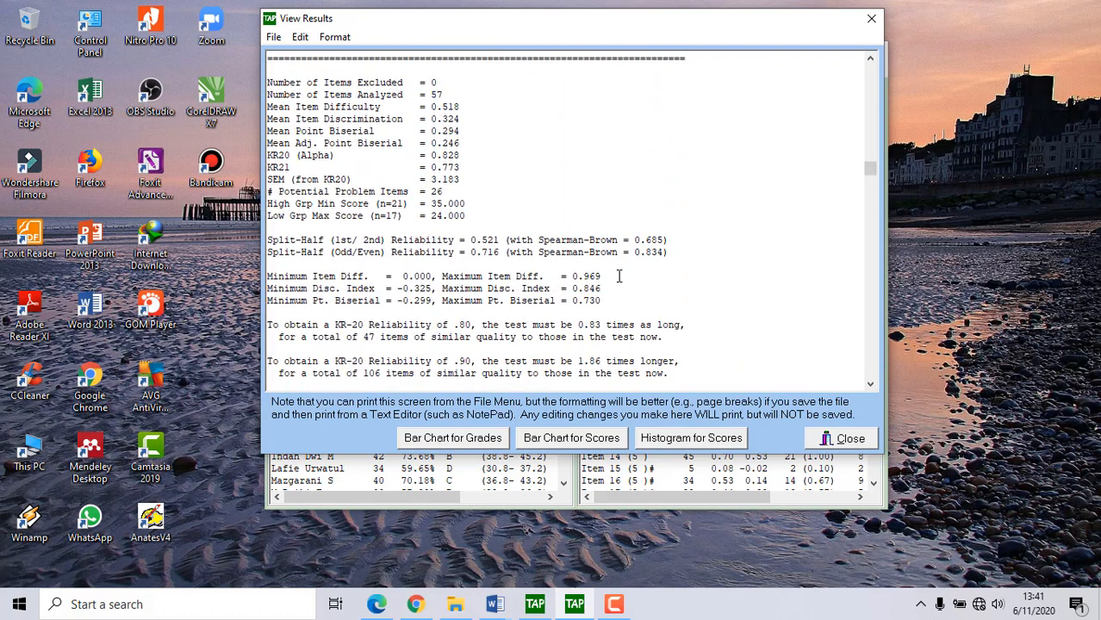
{"action": "scroll", "coordinate": [619, 273], "scroll_direction": "up", "scroll_amount": 2}
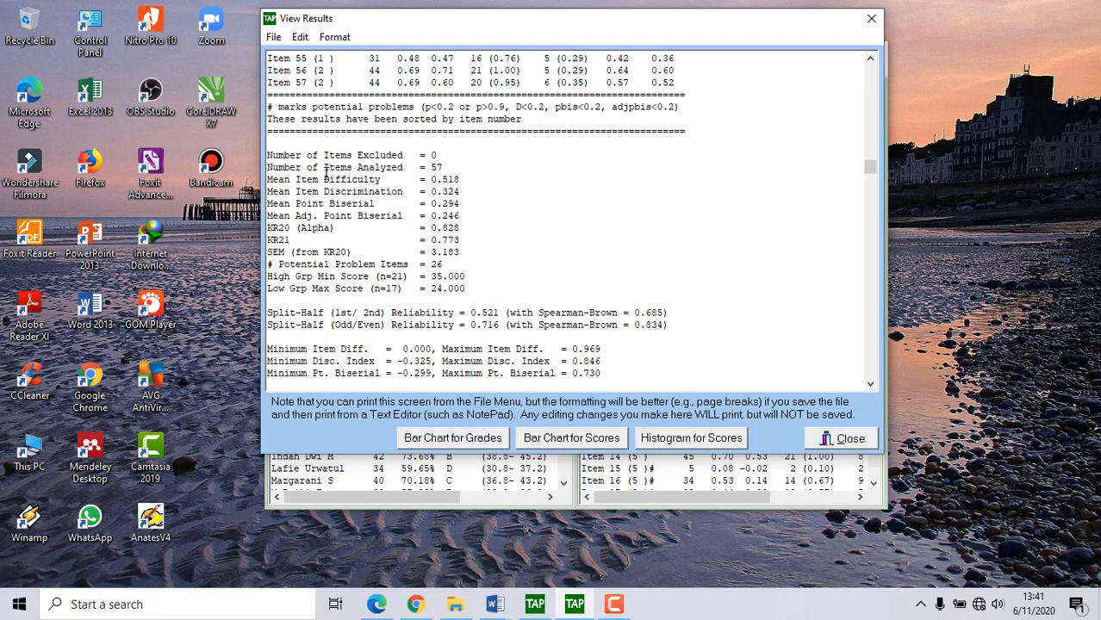
{"action": "left_click_drag", "start_coordinate": [278, 168], "coordinate": [449, 166]}
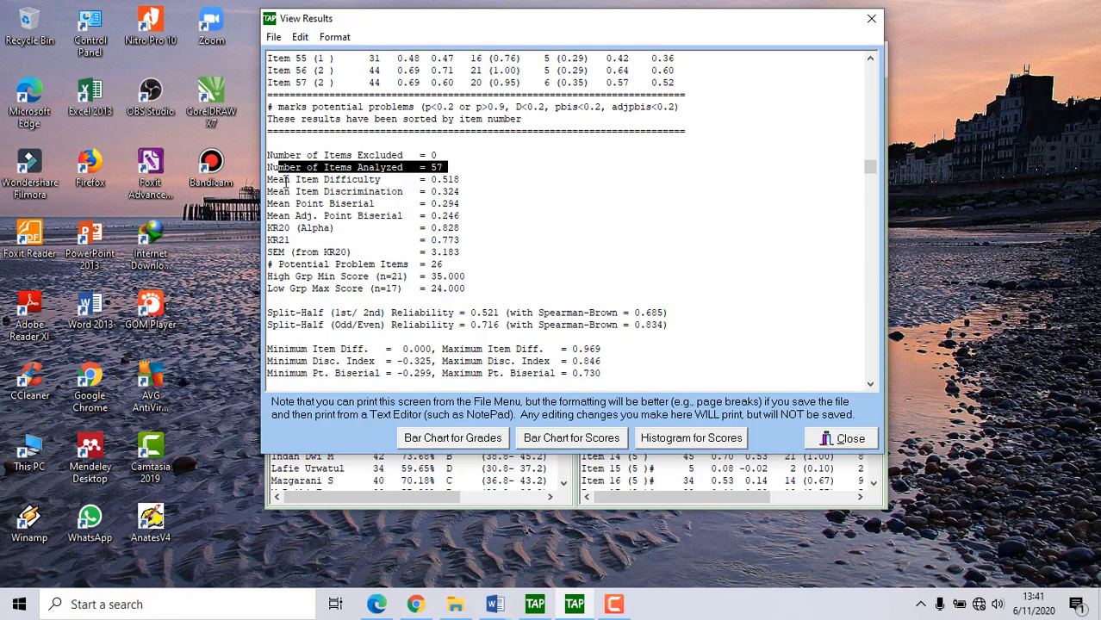
{"action": "left_click_drag", "start_coordinate": [285, 180], "coordinate": [444, 181]}
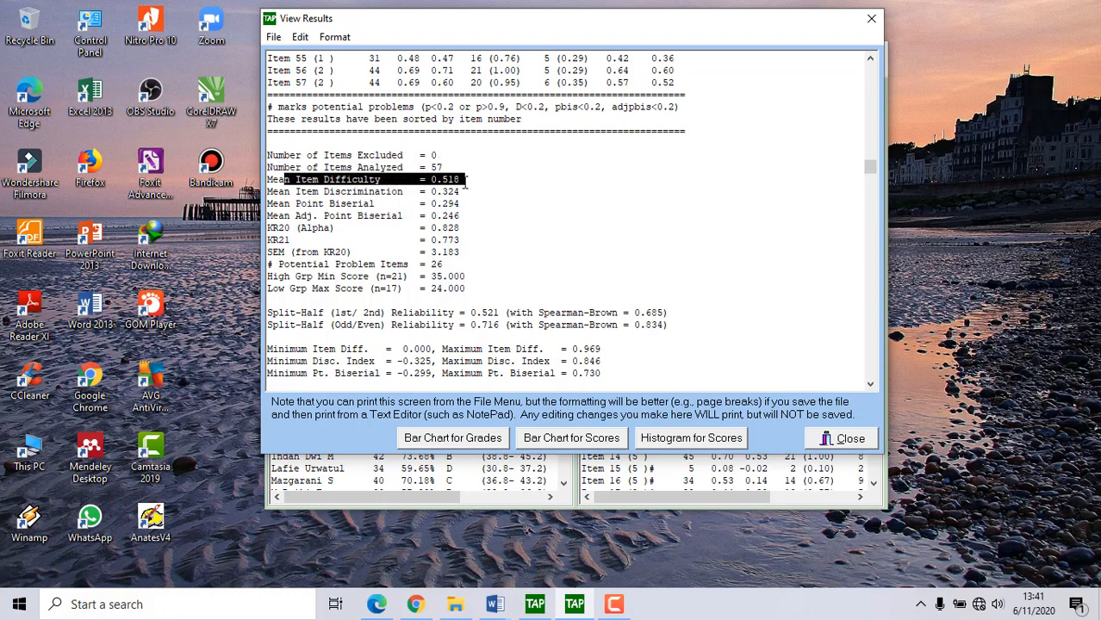
{"action": "left_click_drag", "start_coordinate": [466, 179], "coordinate": [267, 180]}
{"action": "left_click_drag", "start_coordinate": [463, 191], "coordinate": [267, 195]}
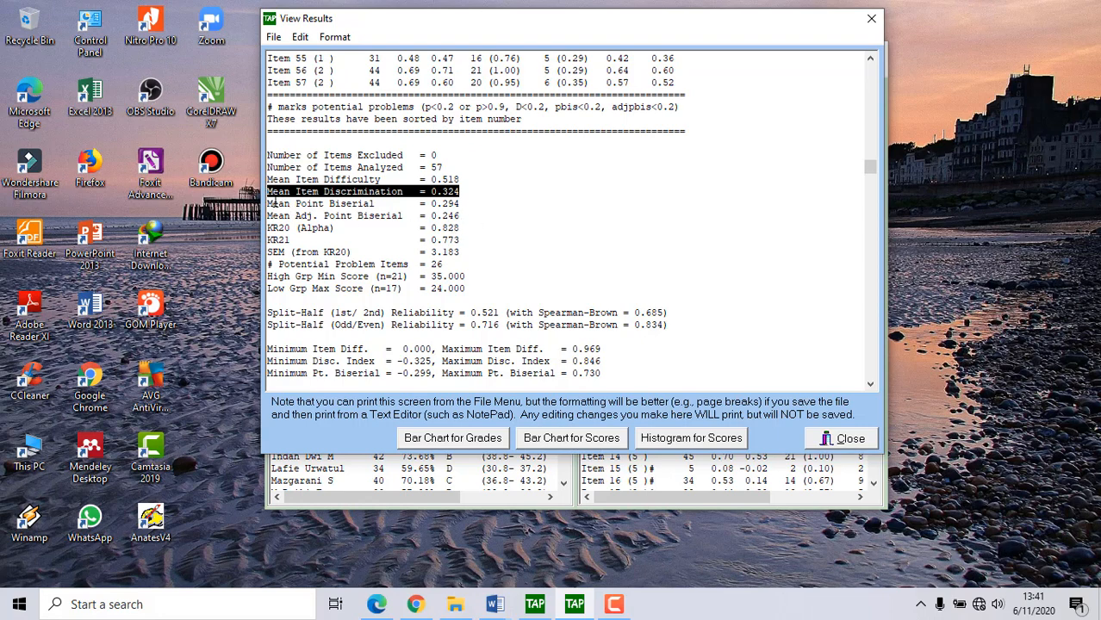
{"action": "mouse_move", "coordinate": [267, 201]}
{"action": "left_mouse_down"}
{"action": "mouse_move", "coordinate": [461, 192]}
{"action": "mouse_move", "coordinate": [465, 209]}
{"action": "mouse_move", "coordinate": [268, 204]}
{"action": "left_mouse_up"}
{"action": "left_click", "coordinate": [472, 217]}
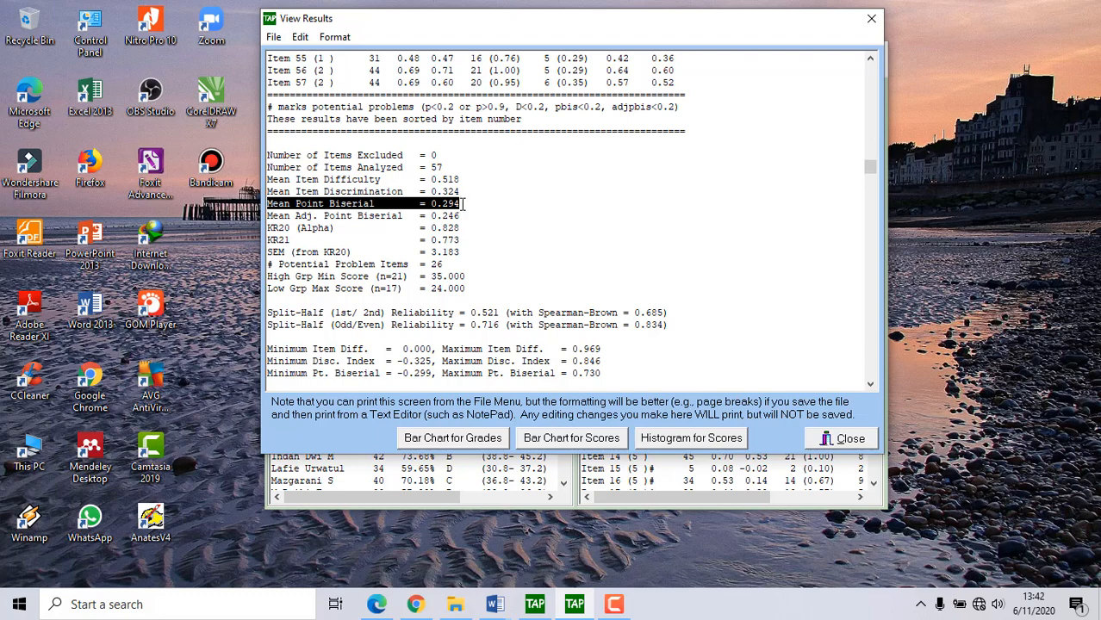
Compare the KR20 (Alpha) and KR21 reliability coefficients in the test summary.
{"action": "left_click", "coordinate": [270, 227]}
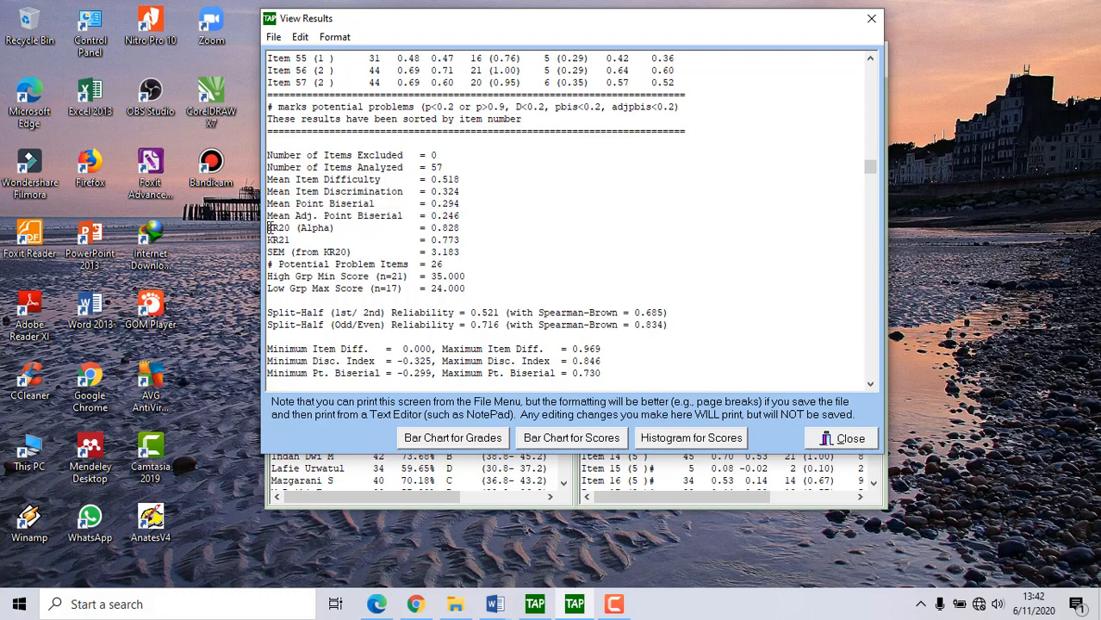
{"action": "left_click_drag", "start_coordinate": [270, 228], "coordinate": [470, 227]}
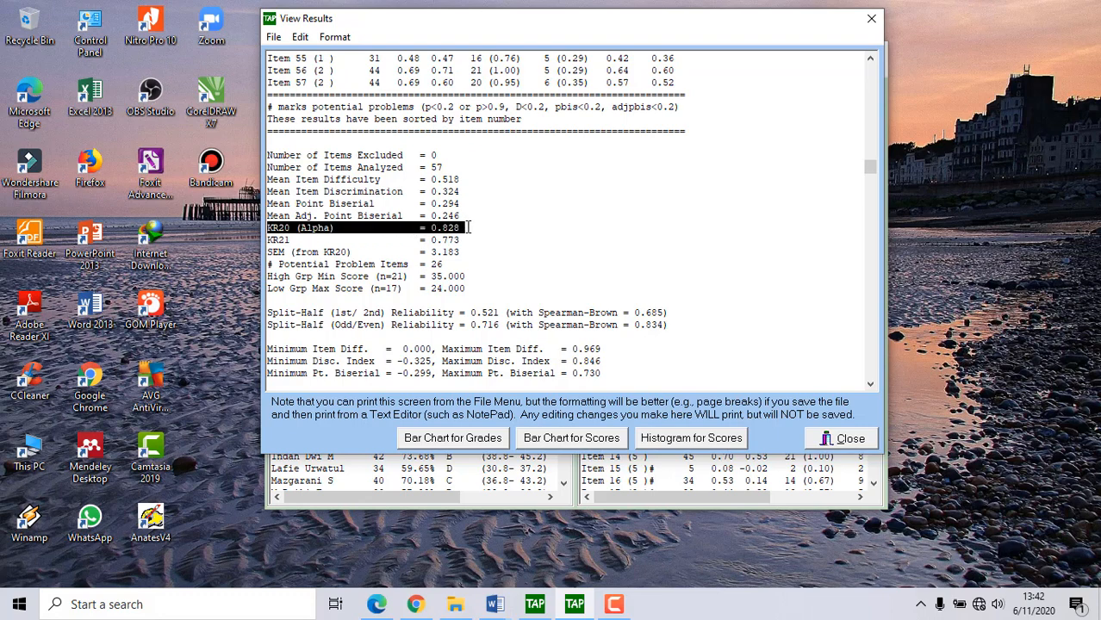
{"action": "left_click", "coordinate": [538, 239]}
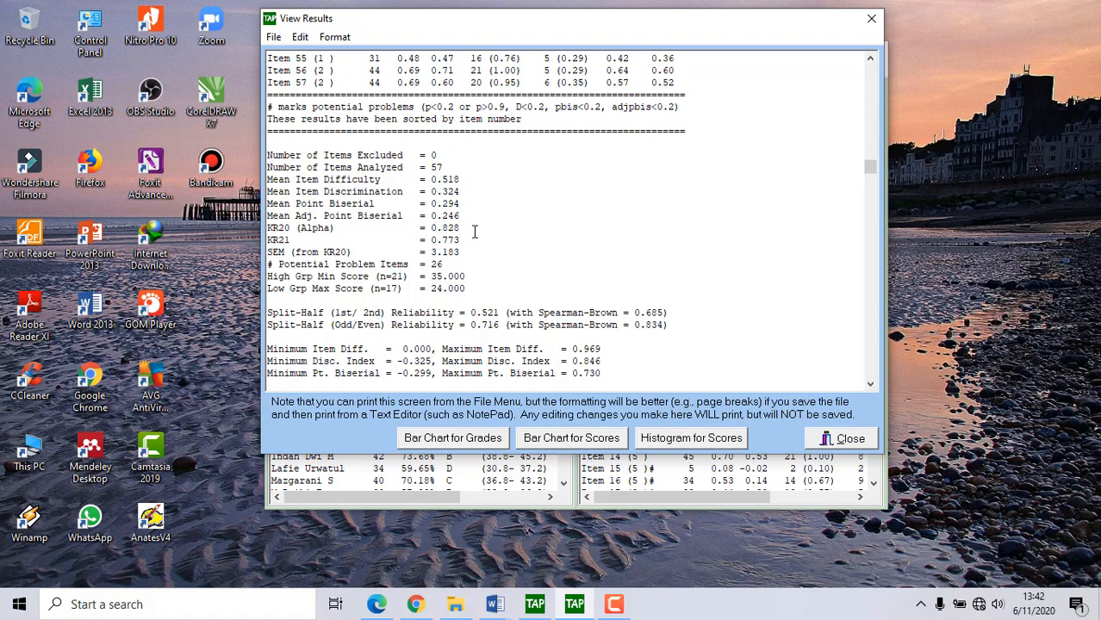
{"action": "left_click_drag", "start_coordinate": [474, 228], "coordinate": [267, 228]}
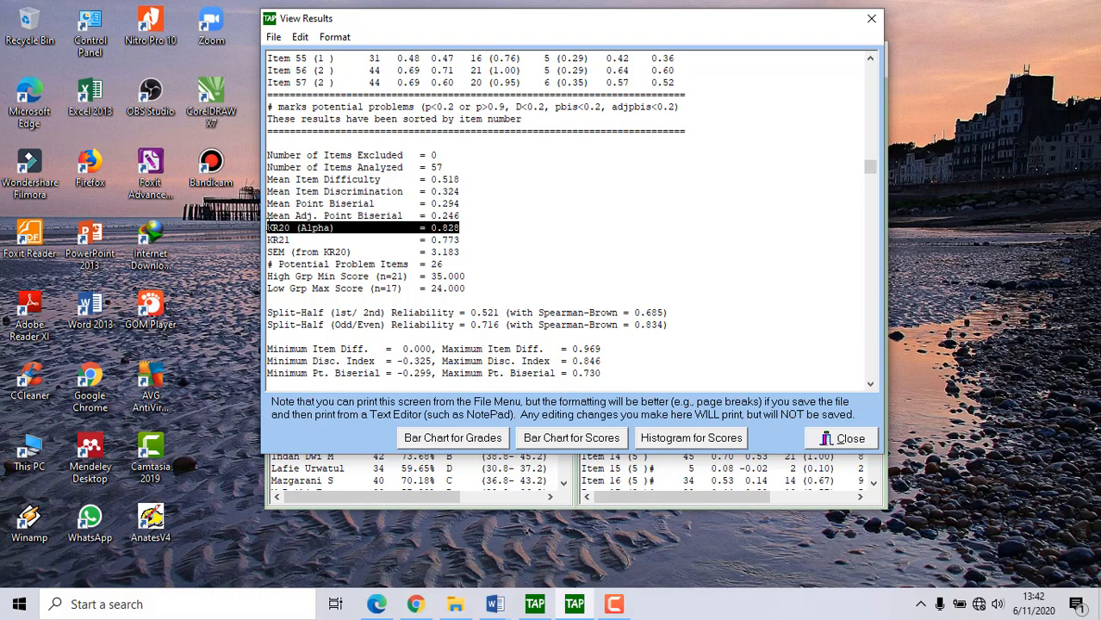
{"action": "left_click_drag", "start_coordinate": [463, 241], "coordinate": [268, 247]}
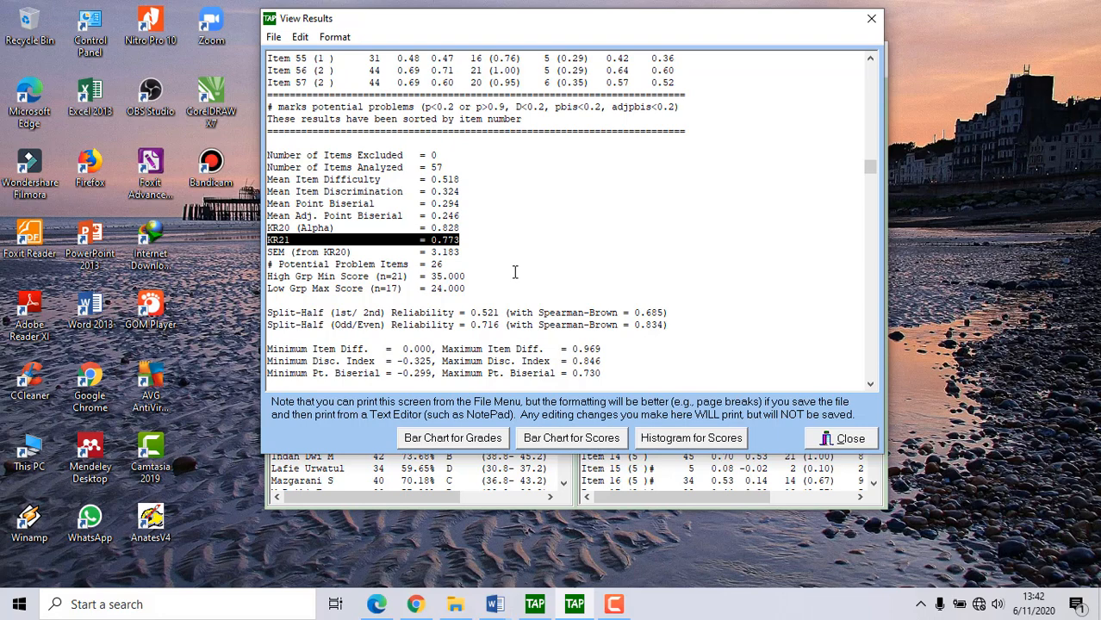
{"action": "left_click", "coordinate": [269, 228]}
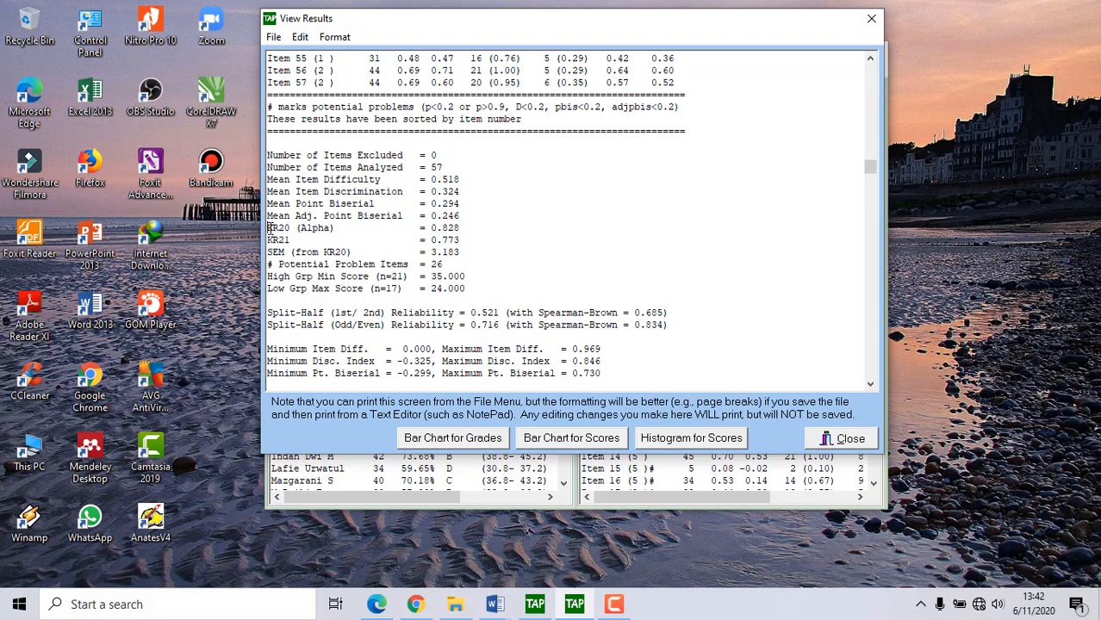
{"action": "left_click_drag", "start_coordinate": [269, 228], "coordinate": [463, 246]}
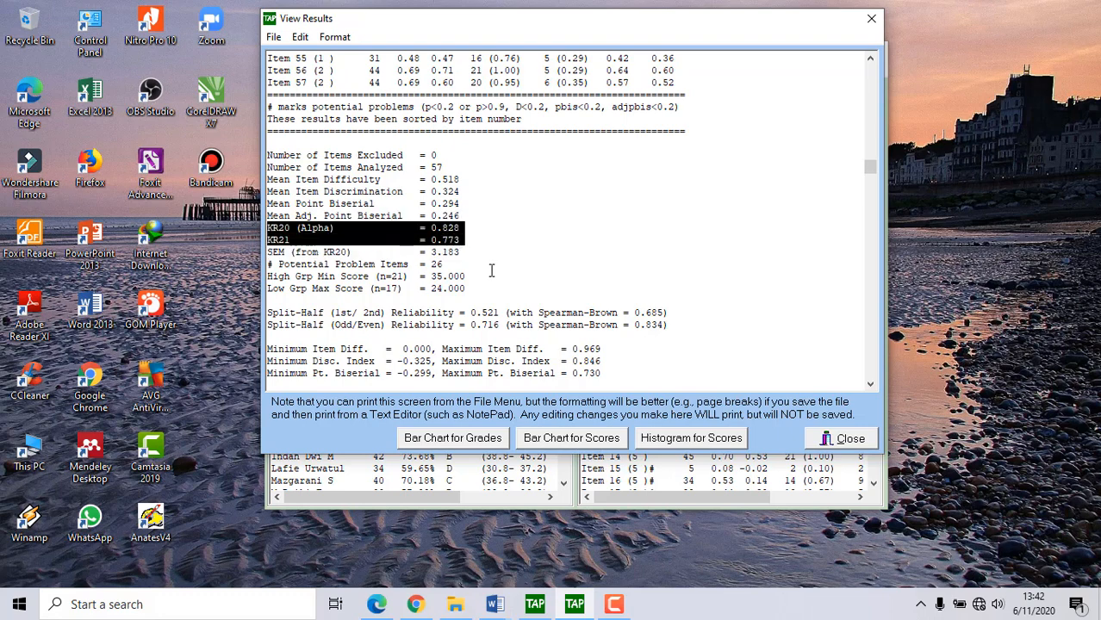
Examine the first/second and odd/even split-half reliabilities with their Spearman-Brown corrections.
{"action": "scroll", "coordinate": [491, 271], "scroll_direction": "down", "scroll_amount": 2}
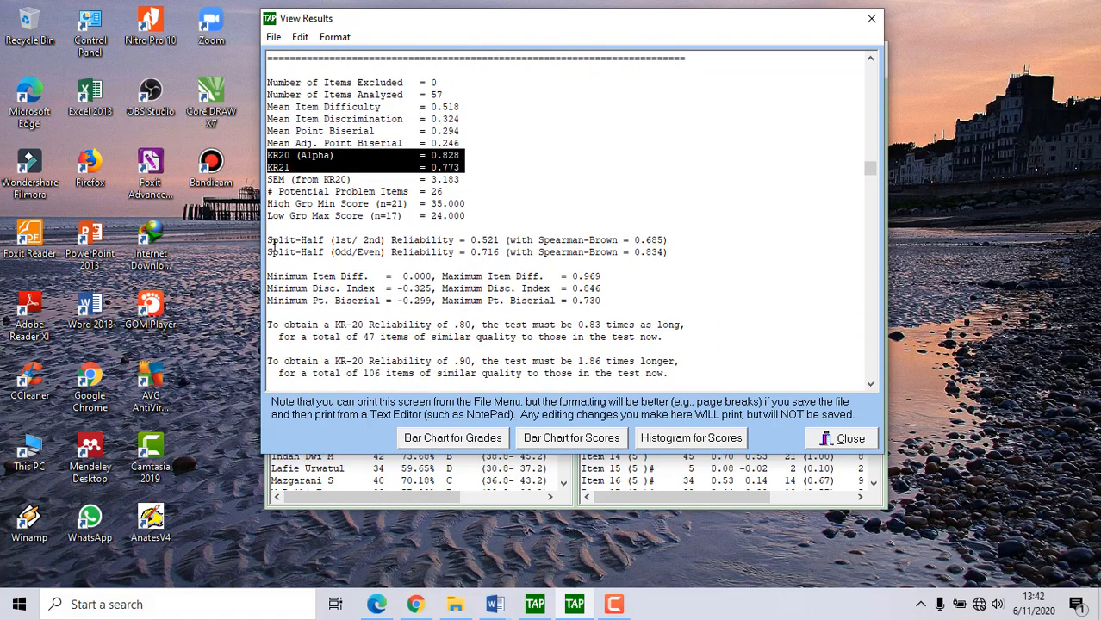
{"action": "left_click_drag", "start_coordinate": [267, 242], "coordinate": [670, 252]}
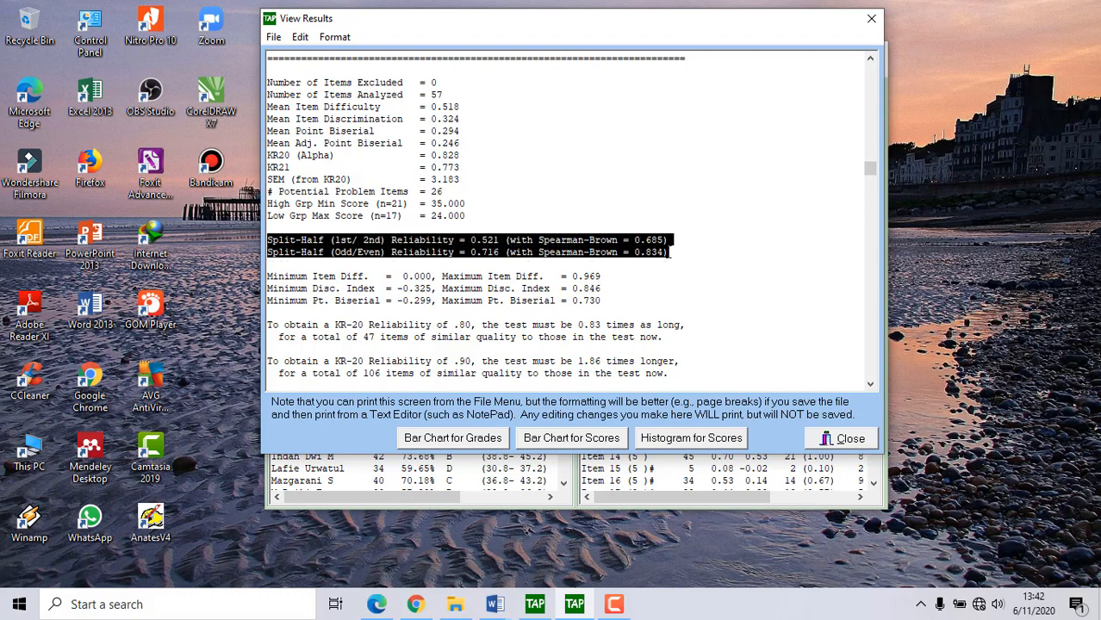
{"action": "left_click", "coordinate": [699, 268]}
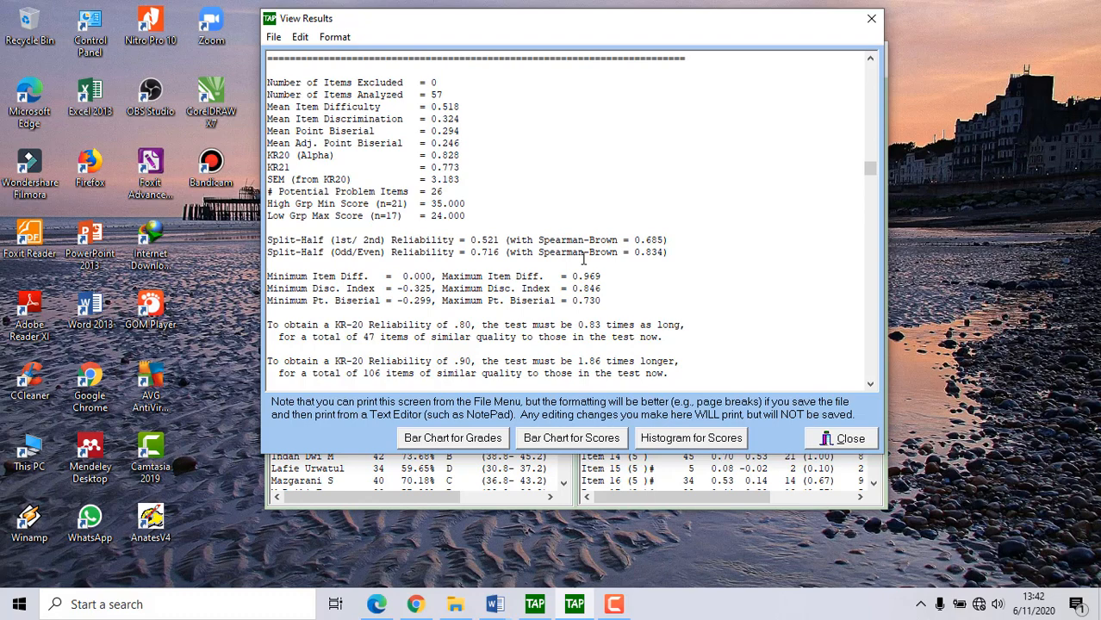
Review the test-length notes for KR-20, the additional item analysis table and the content area analysis in the results.
{"action": "scroll", "coordinate": [584, 257], "scroll_direction": "down", "scroll_amount": 3}
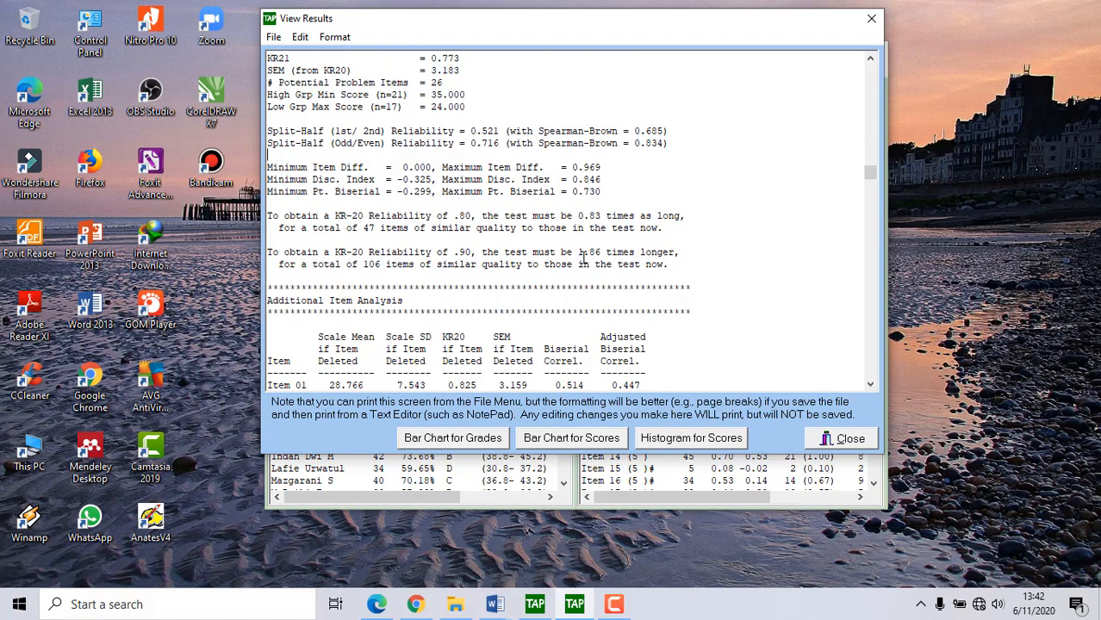
{"action": "scroll", "coordinate": [584, 250], "scroll_direction": "down", "scroll_amount": 2}
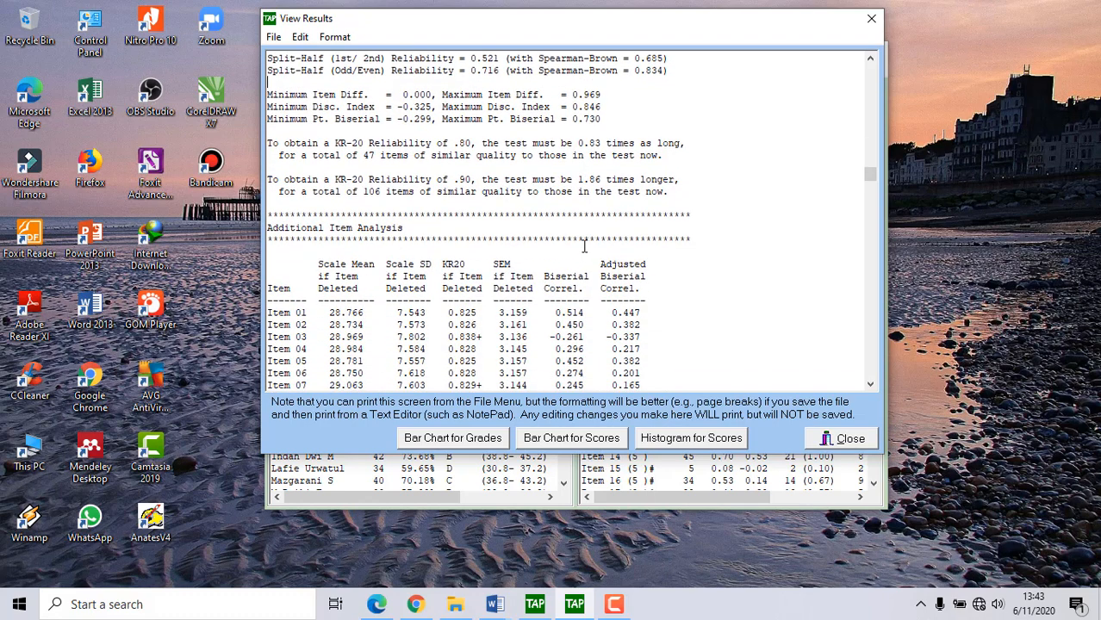
{"action": "scroll", "coordinate": [584, 246], "scroll_direction": "down", "scroll_amount": 2}
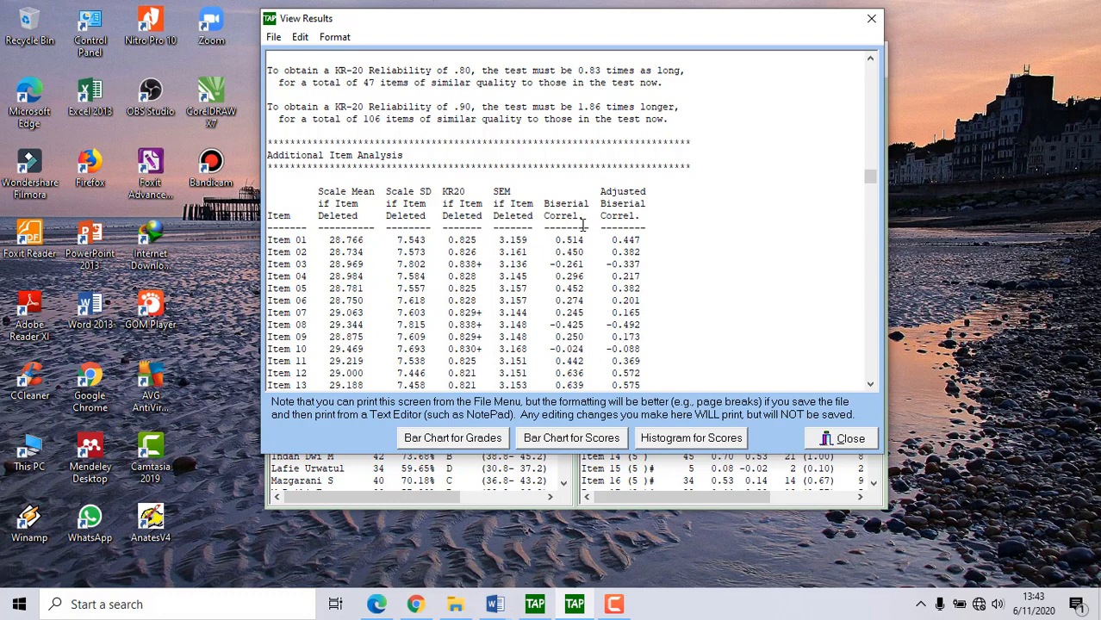
{"action": "scroll", "coordinate": [605, 193], "scroll_direction": "down", "scroll_amount": 10}
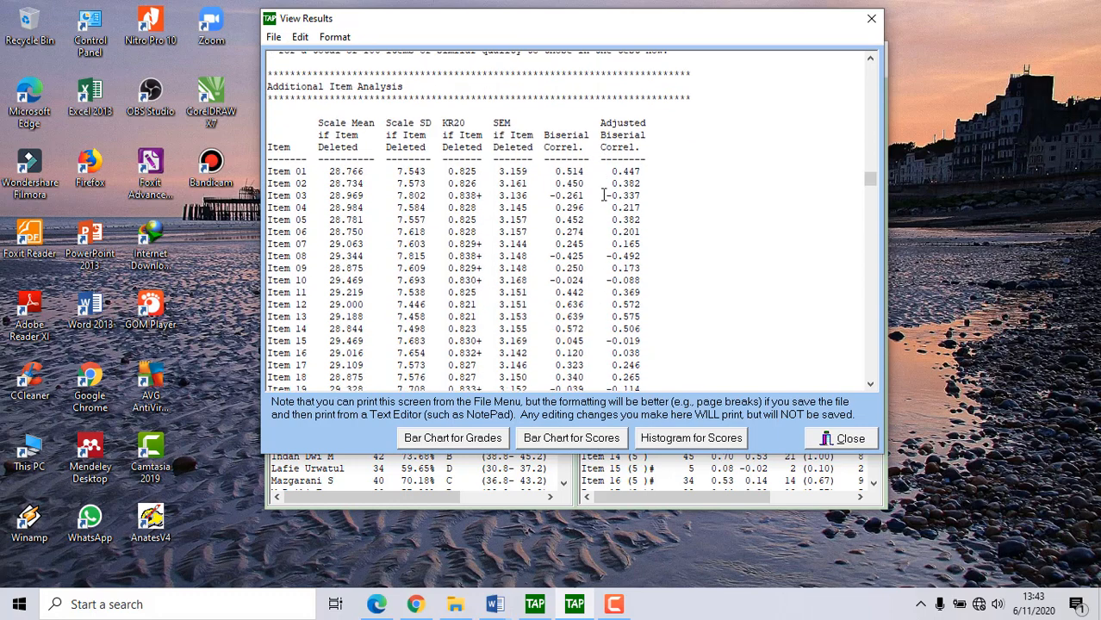
{"action": "scroll", "coordinate": [605, 193], "scroll_direction": "down", "scroll_amount": 10}
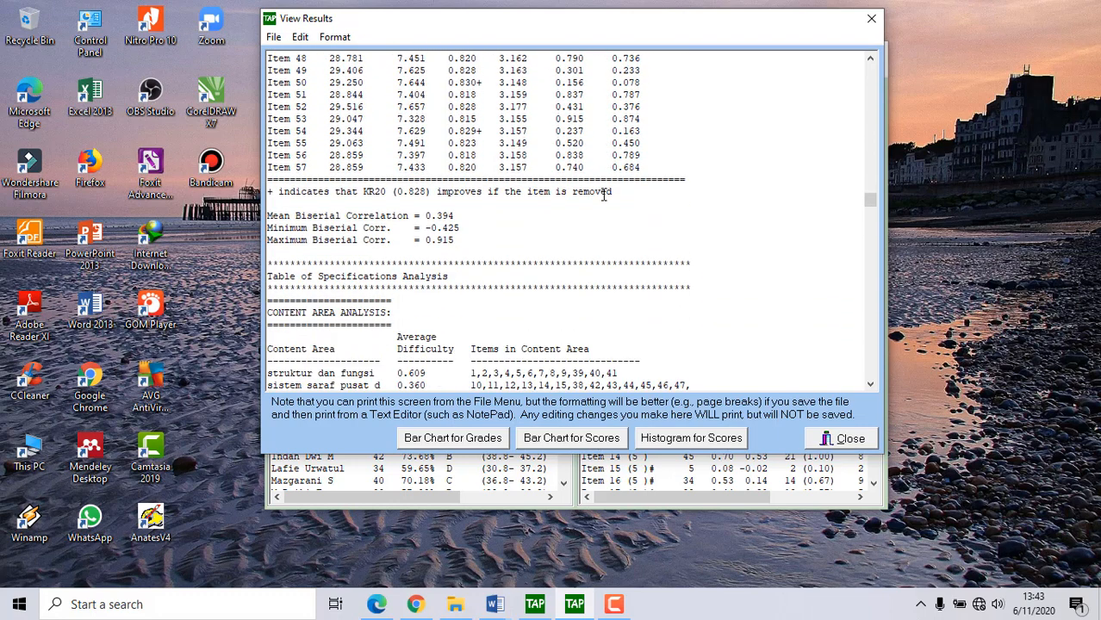
{"action": "scroll", "coordinate": [605, 193], "scroll_direction": "down", "scroll_amount": 3}
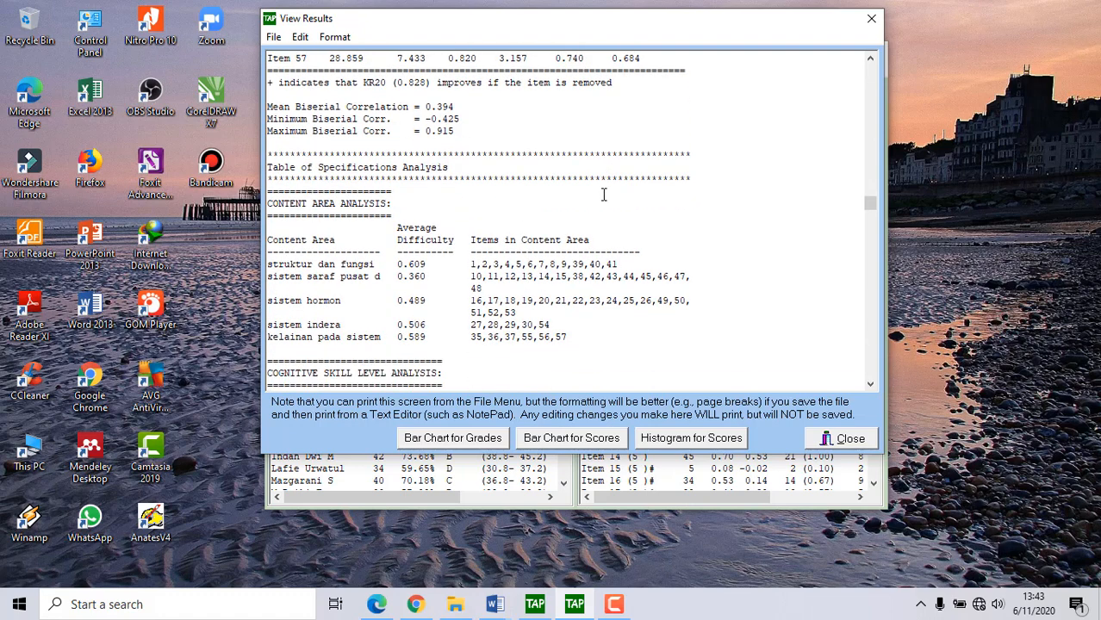
Examine the average difficulty and item lists for "struktur dan fungsi" and "sistem saraf pusat" in the content area analysis.
{"action": "scroll", "coordinate": [603, 195], "scroll_direction": "down", "scroll_amount": 2}
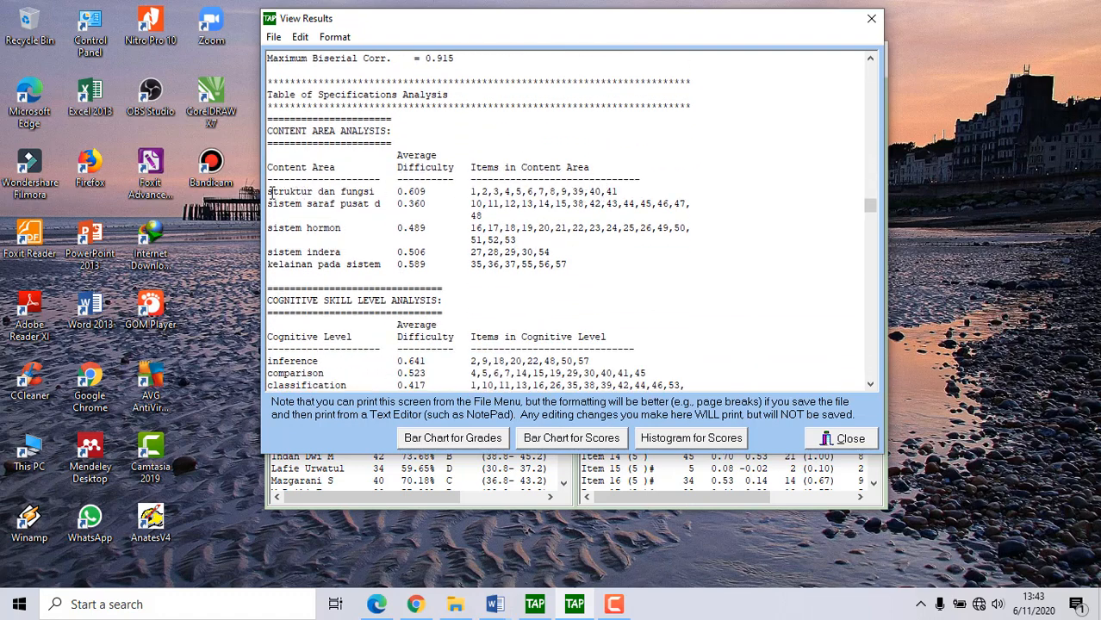
{"action": "left_click_drag", "start_coordinate": [276, 191], "coordinate": [622, 192]}
{"action": "left_click", "coordinate": [472, 192]}
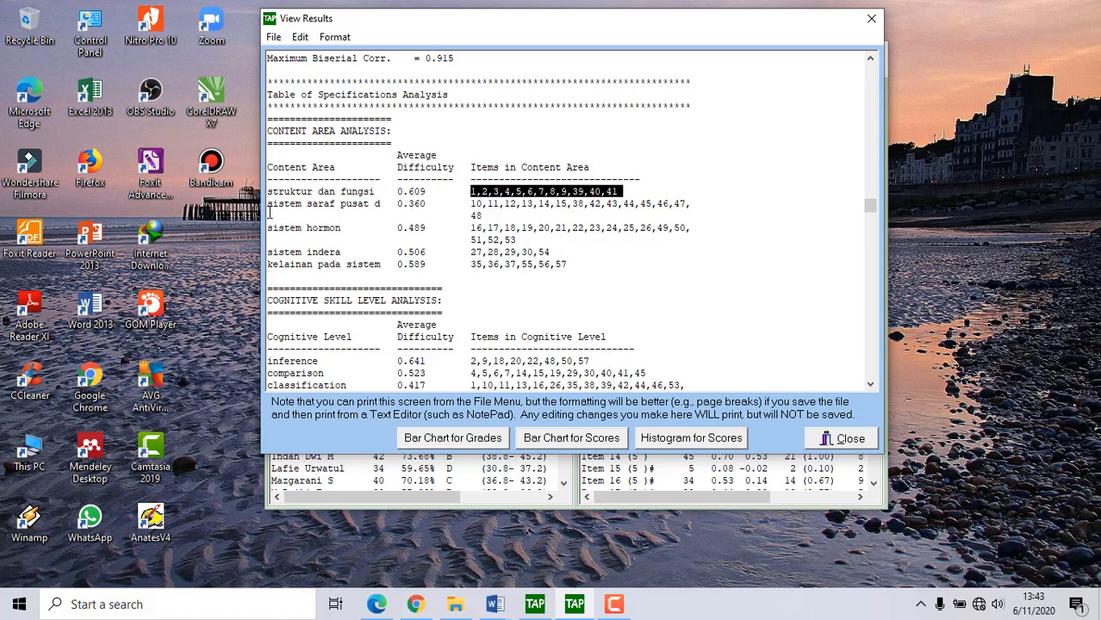
{"action": "left_click_drag", "start_coordinate": [268, 203], "coordinate": [377, 212]}
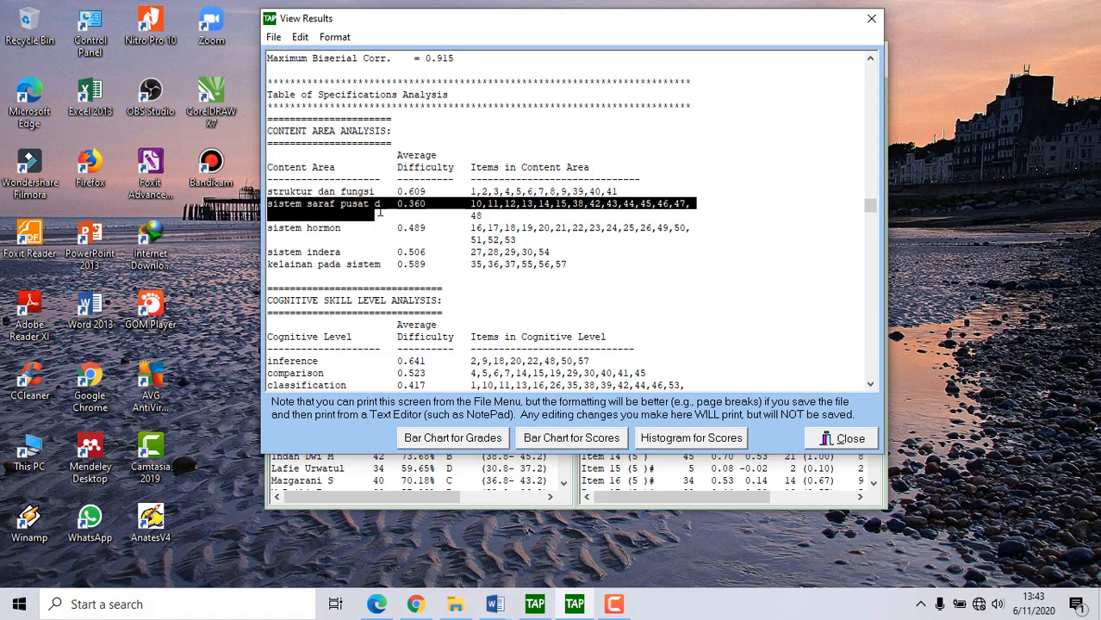
{"action": "left_click", "coordinate": [418, 209]}
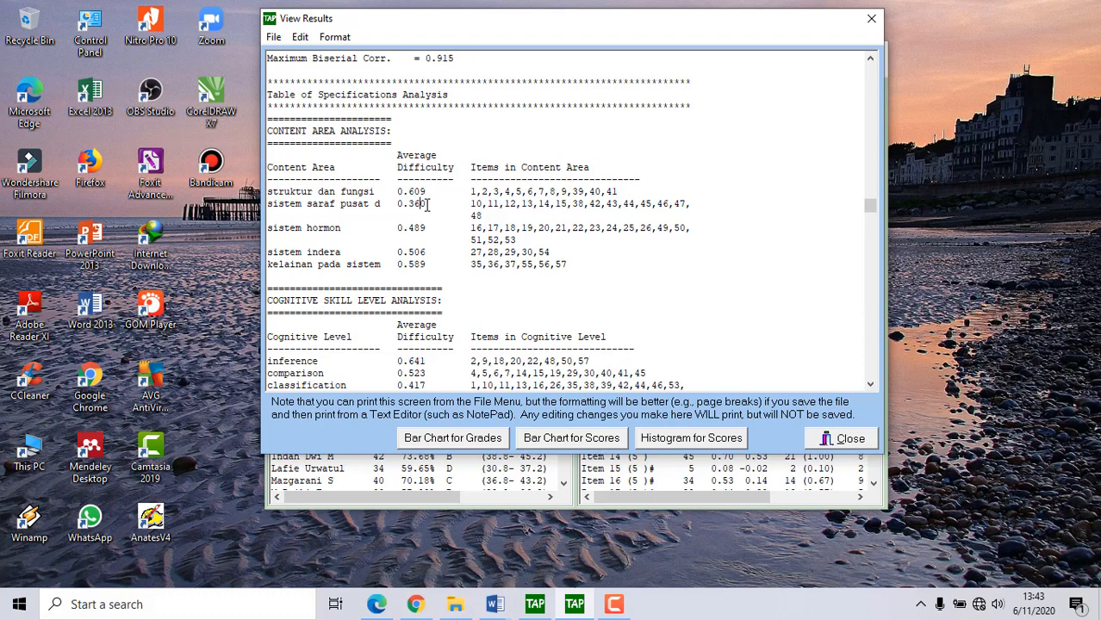
{"action": "scroll", "coordinate": [427, 204], "scroll_direction": "down", "scroll_amount": 1}
{"action": "scroll", "coordinate": [429, 204], "scroll_direction": "down", "scroll_amount": 1}
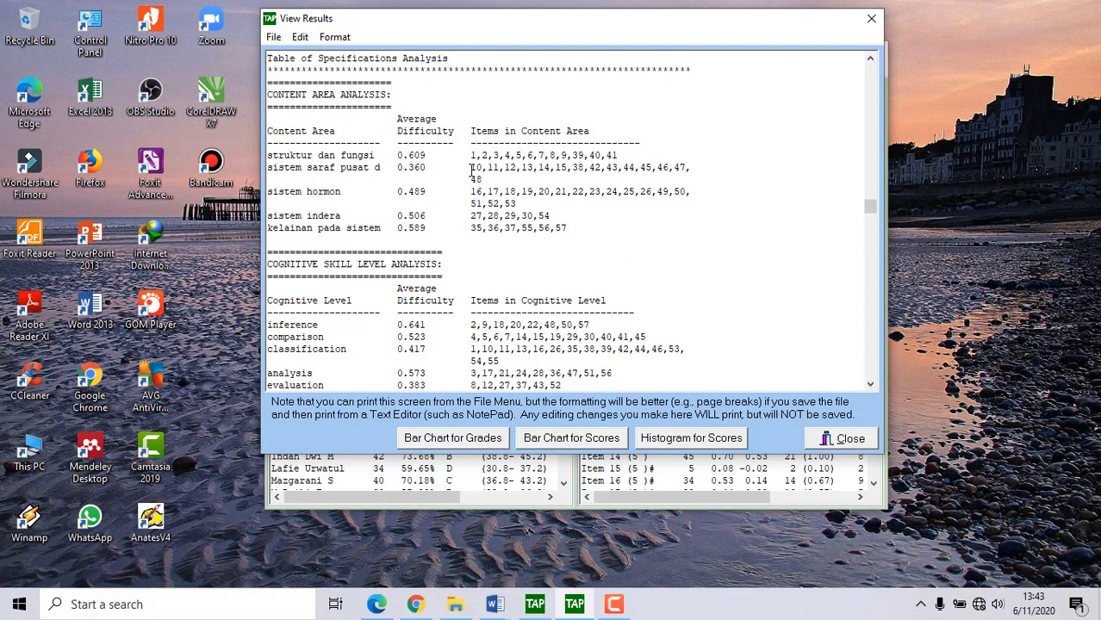
{"action": "left_click_drag", "start_coordinate": [470, 167], "coordinate": [494, 180]}
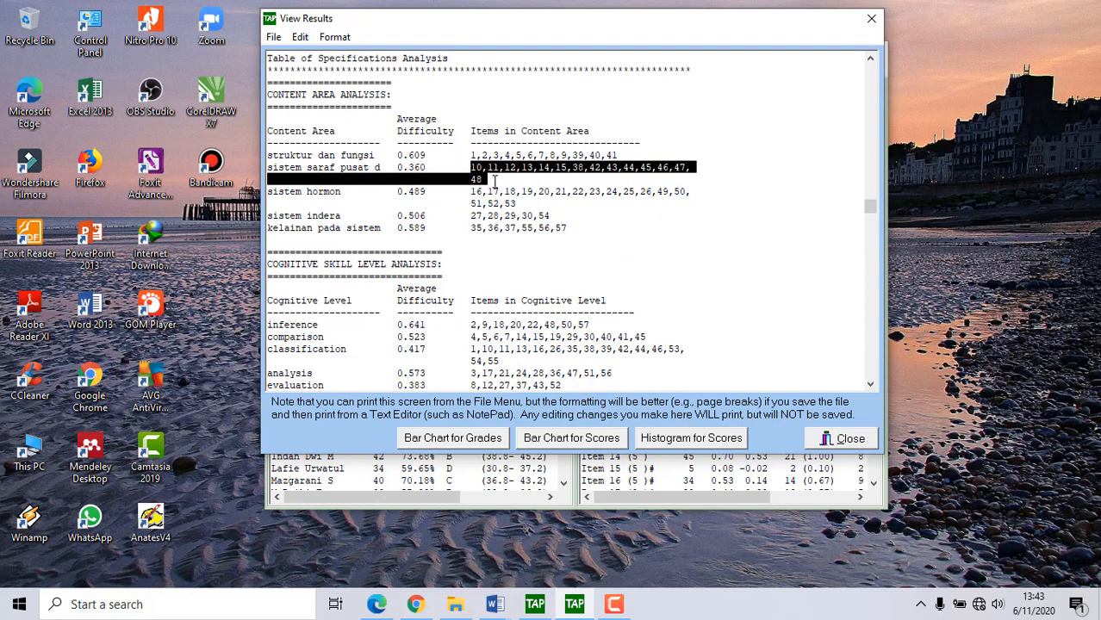
Review the cognitive skill level analysis and the combined content and cognitive analysis, focusing on the "struktur dan fungsi" inference row.
{"action": "scroll", "coordinate": [495, 182], "scroll_direction": "down", "scroll_amount": 6}
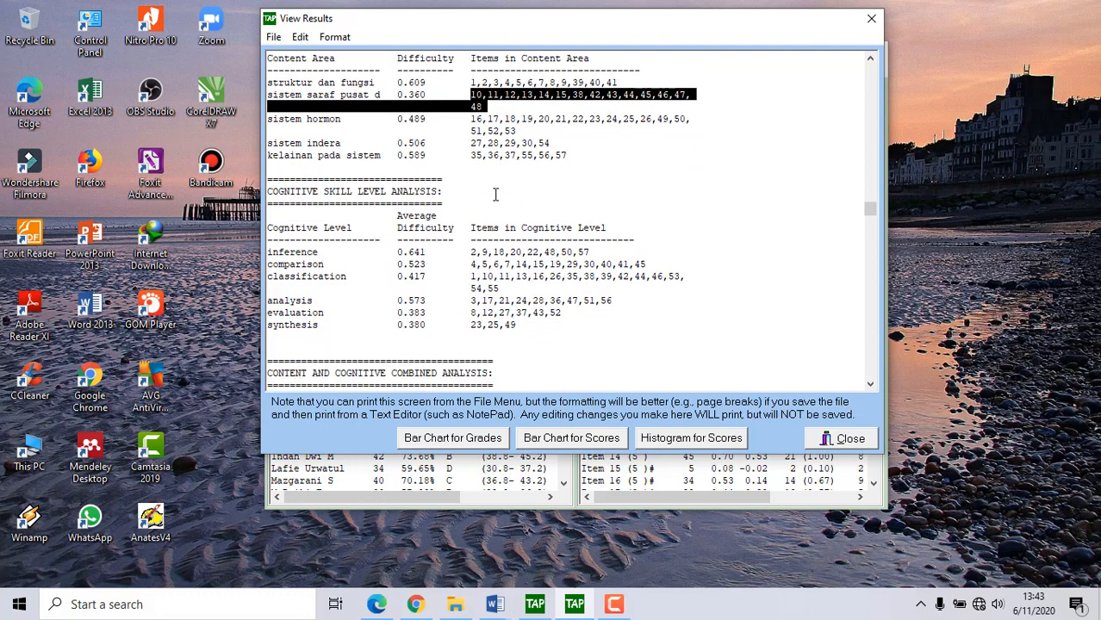
{"action": "scroll", "coordinate": [495, 195], "scroll_direction": "down", "scroll_amount": 5}
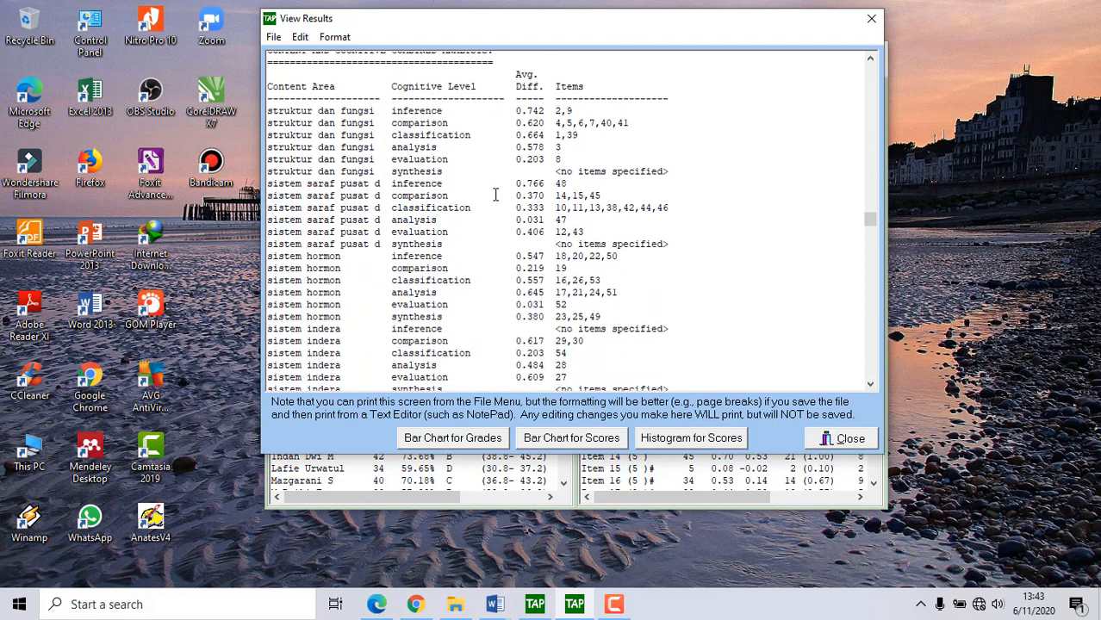
{"action": "scroll", "coordinate": [496, 195], "scroll_direction": "up", "scroll_amount": 1}
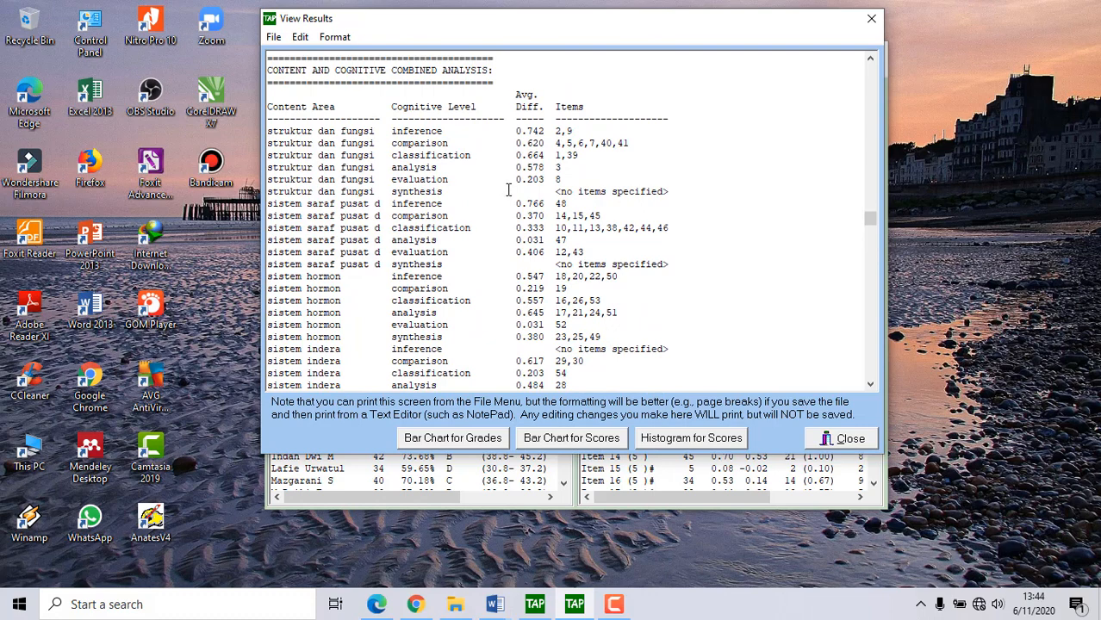
{"action": "scroll", "coordinate": [508, 191], "scroll_direction": "down", "scroll_amount": 6}
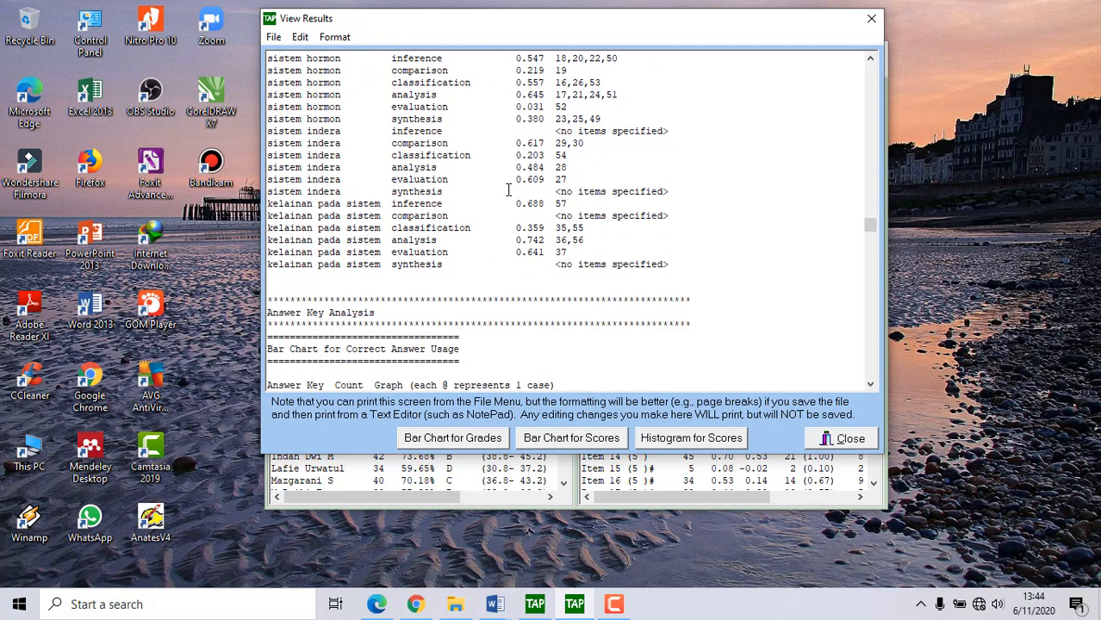
{"action": "scroll", "coordinate": [508, 190], "scroll_direction": "up", "scroll_amount": 3}
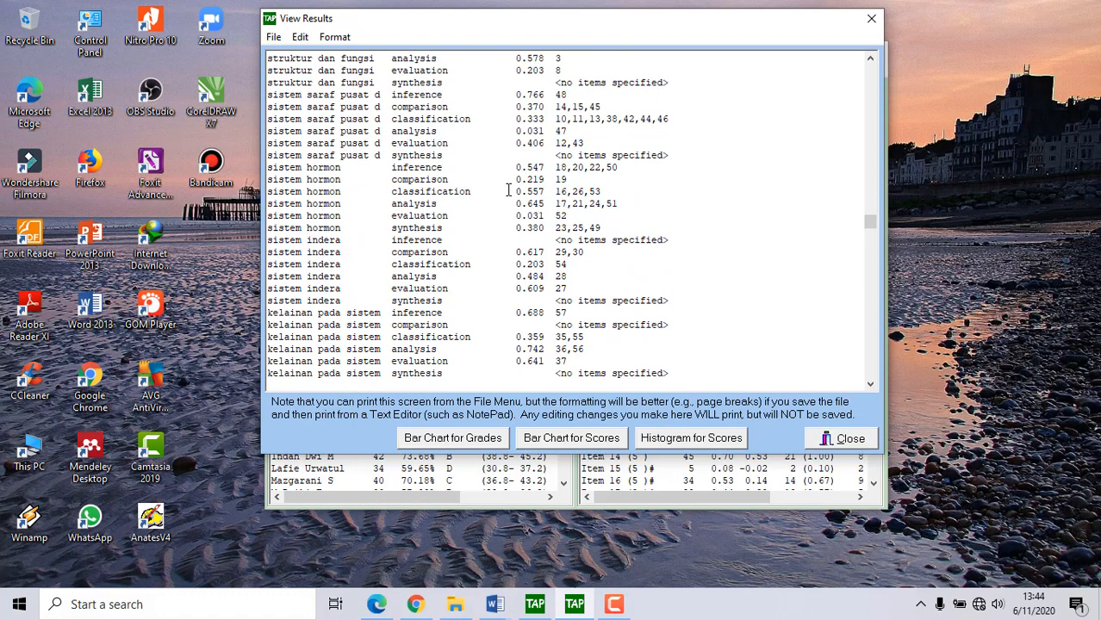
{"action": "scroll", "coordinate": [508, 190], "scroll_direction": "up", "scroll_amount": 3}
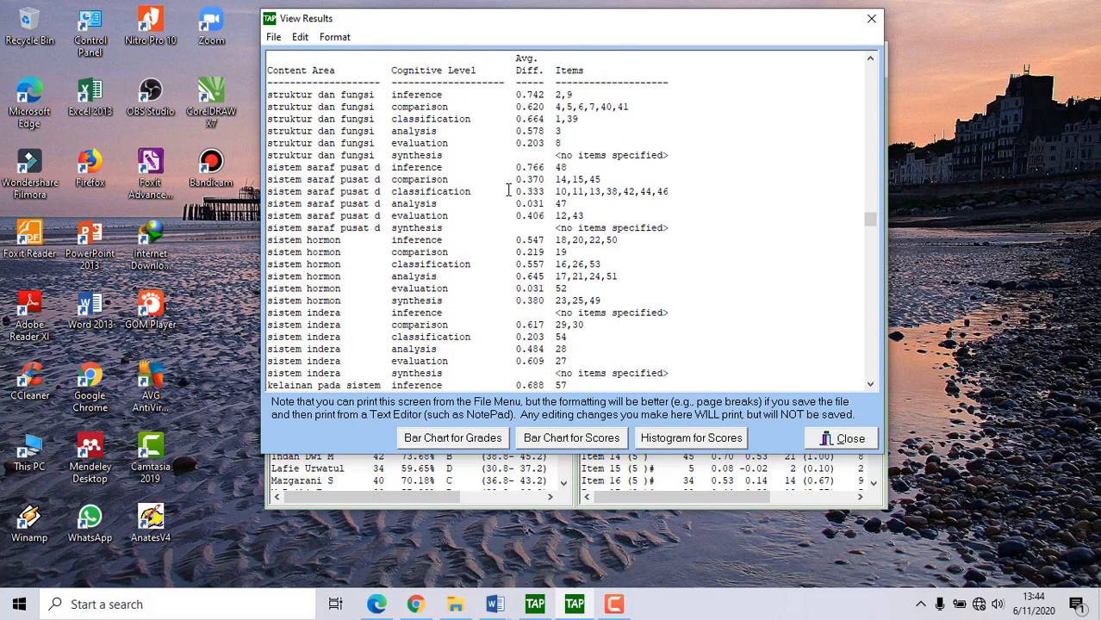
{"action": "scroll", "coordinate": [442, 192], "scroll_direction": "up", "scroll_amount": 1}
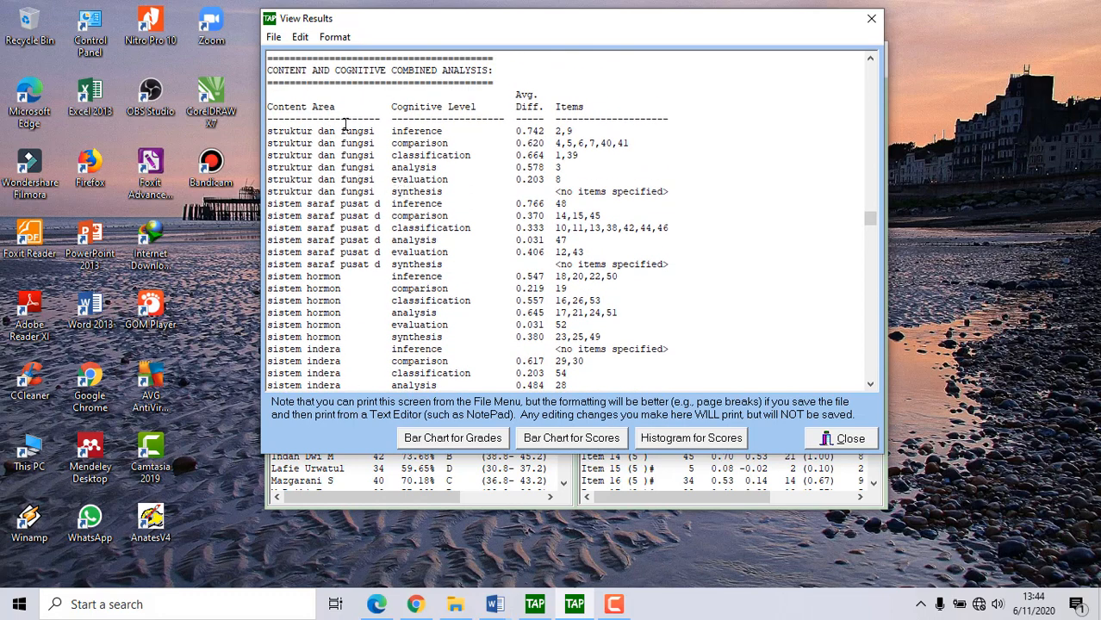
{"action": "scroll", "coordinate": [337, 134], "scroll_direction": "up", "scroll_amount": 1}
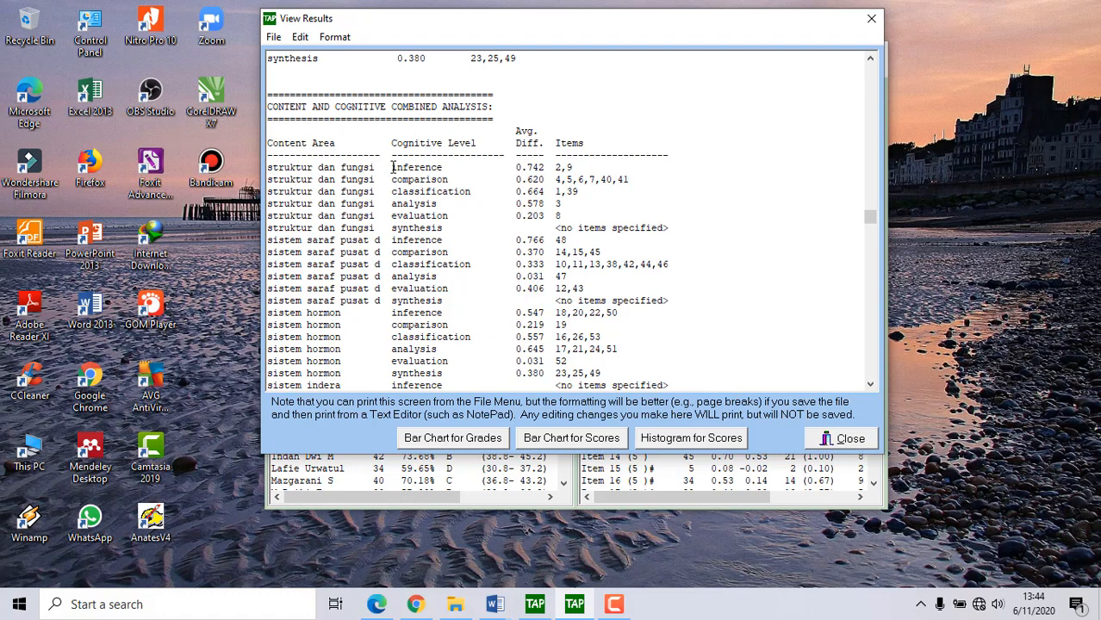
{"action": "left_click_drag", "start_coordinate": [392, 167], "coordinate": [576, 172]}
Look through the answer key analysis, the number-of-options chart and the list of included items up to the options analysis.
{"action": "scroll", "coordinate": [586, 223], "scroll_direction": "down", "scroll_amount": 6}
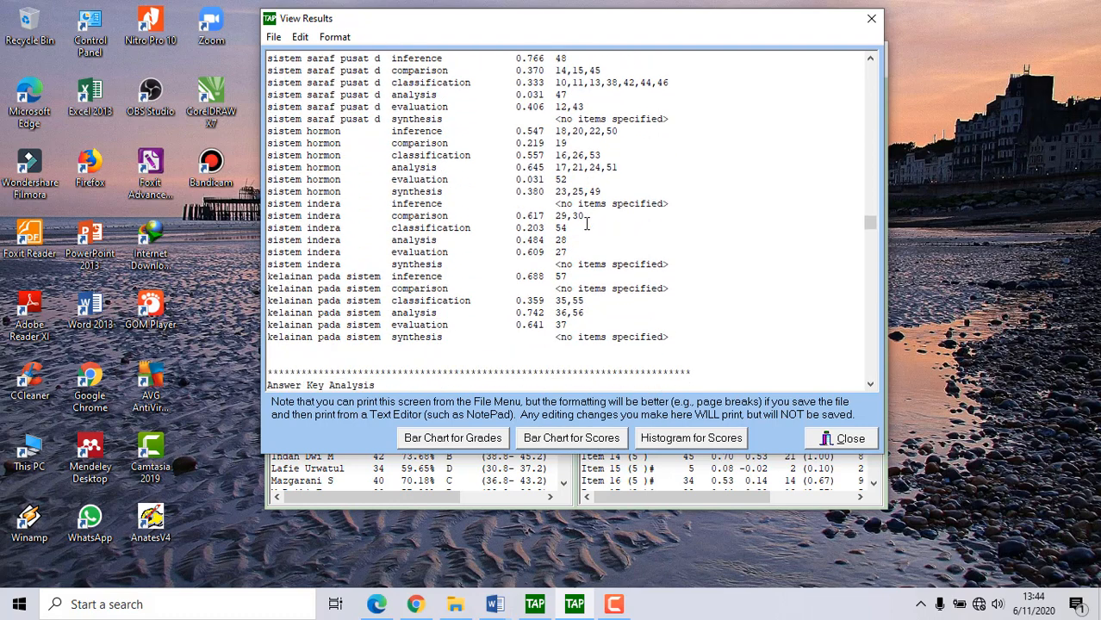
{"action": "scroll", "coordinate": [586, 223], "scroll_direction": "down", "scroll_amount": 14}
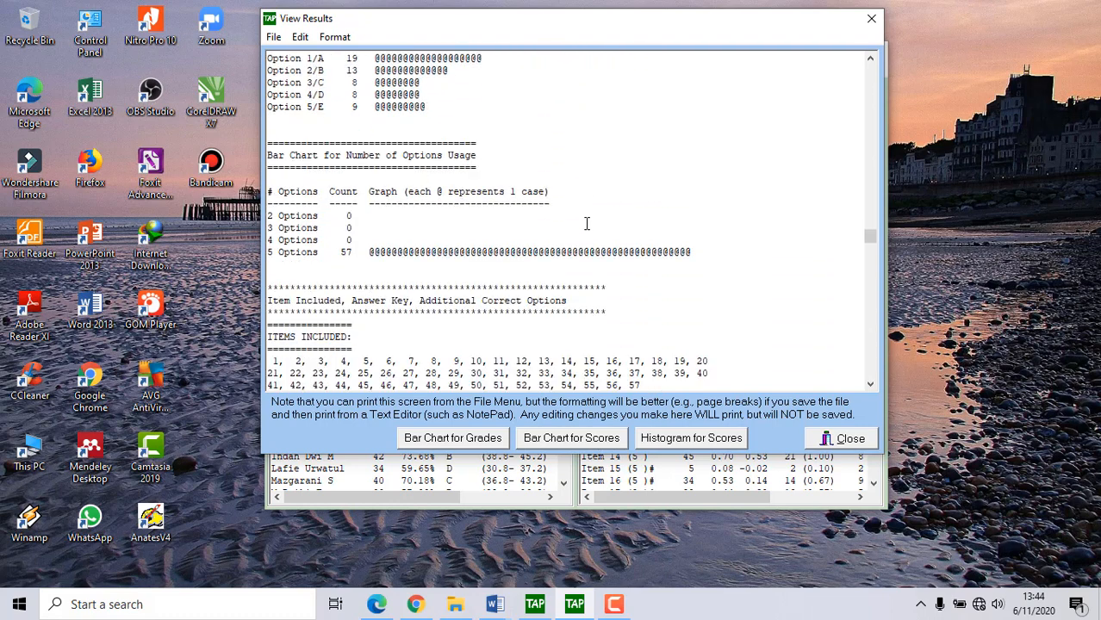
{"action": "scroll", "coordinate": [586, 223], "scroll_direction": "down", "scroll_amount": 10}
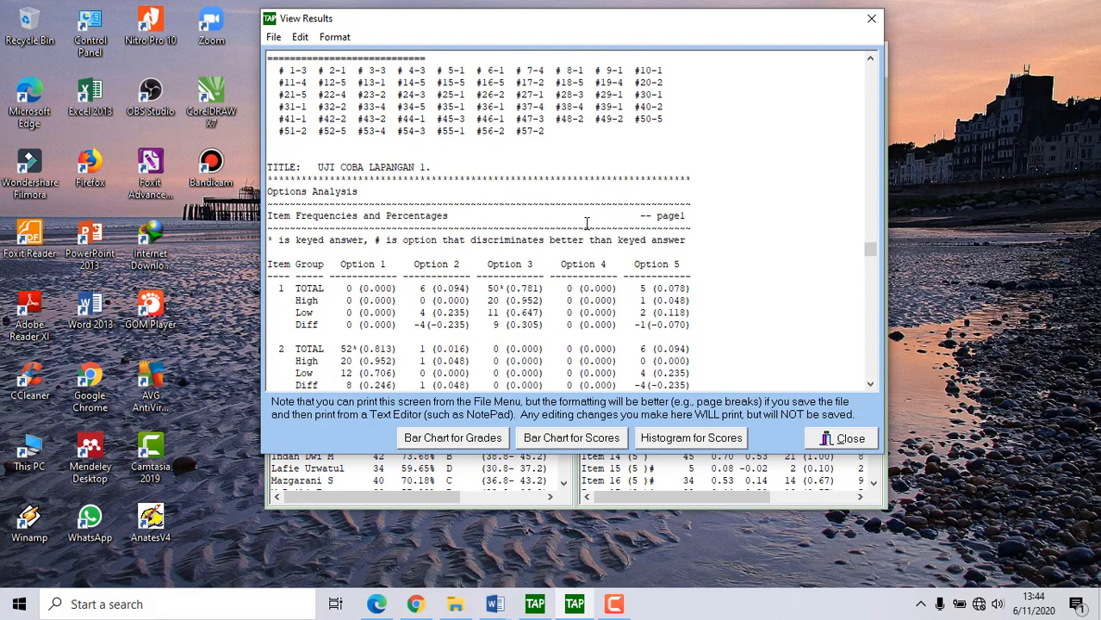
Examine item 1 in the options analysis, comparing the unchosen options 1 and 4 with the keyed option 3.
{"action": "scroll", "coordinate": [587, 223], "scroll_direction": "down", "scroll_amount": 2}
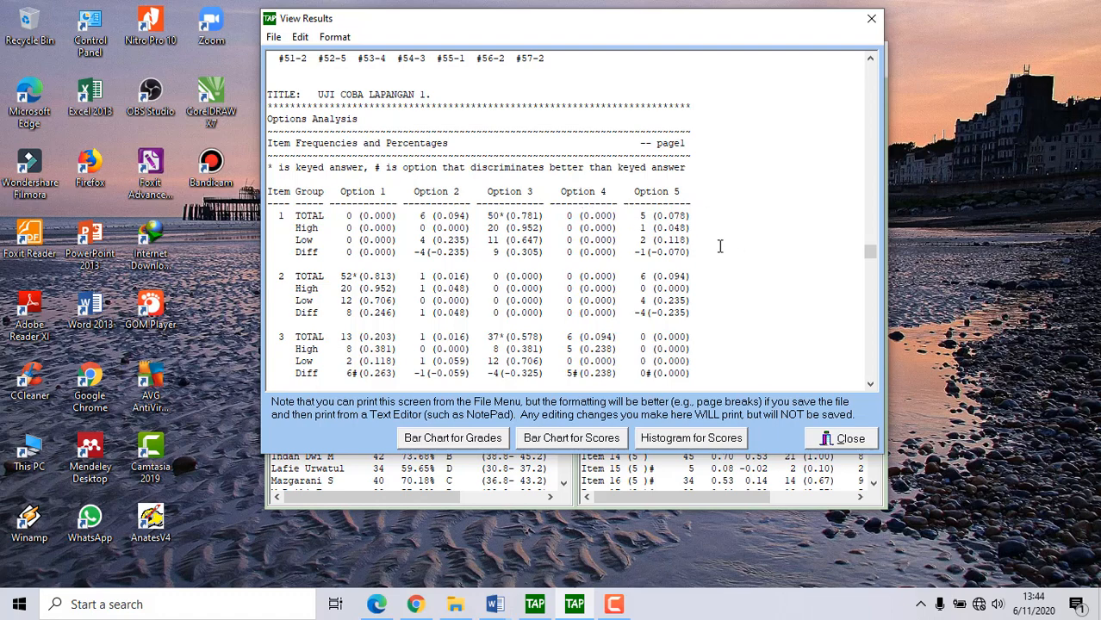
{"action": "left_click_drag", "start_coordinate": [342, 216], "coordinate": [399, 251]}
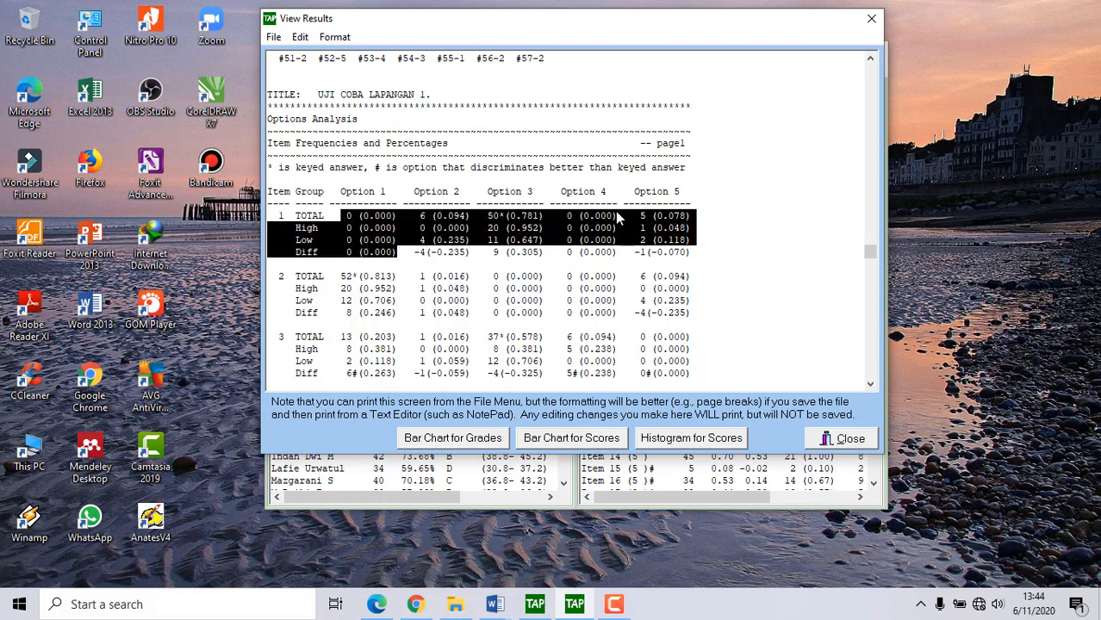
{"action": "left_click", "coordinate": [571, 215]}
{"action": "left_click_drag", "start_coordinate": [568, 210], "coordinate": [600, 252]}
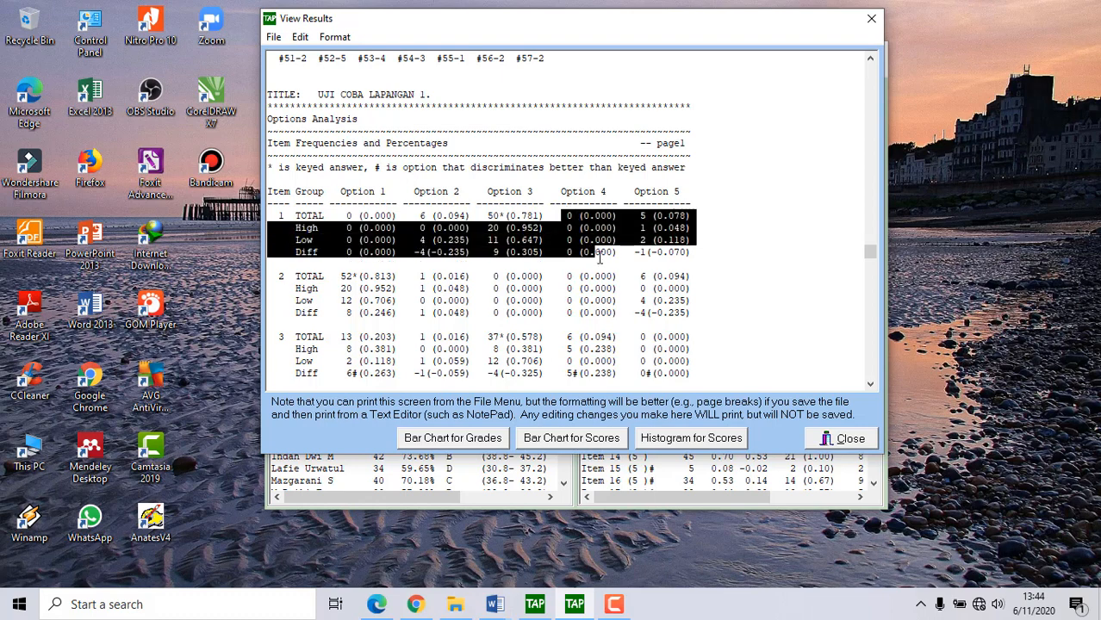
{"action": "left_click", "coordinate": [603, 251]}
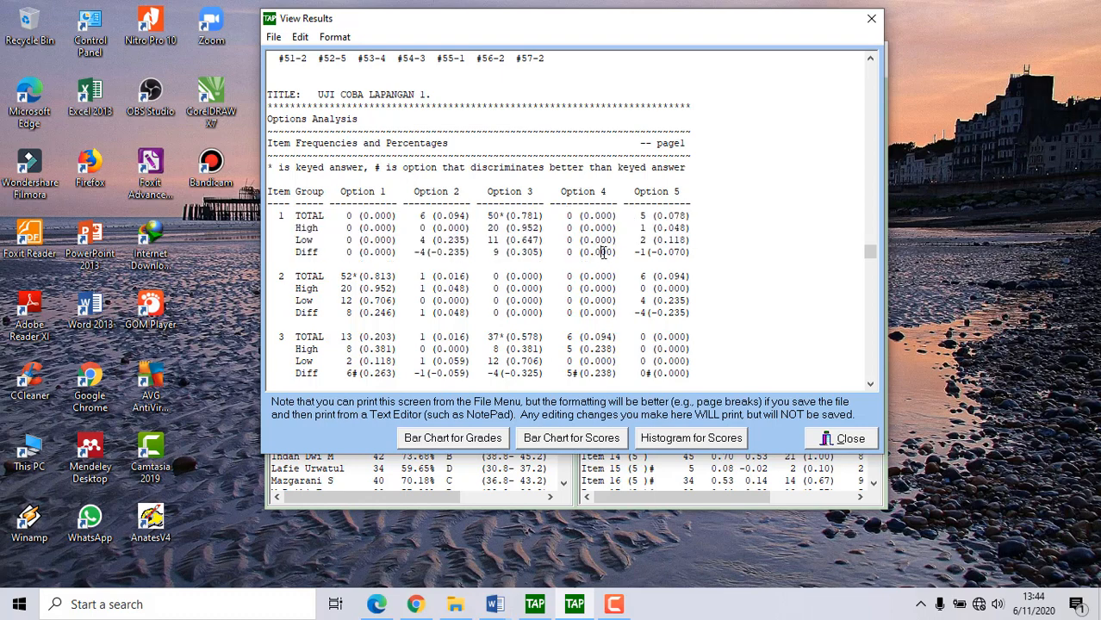
{"action": "left_click", "coordinate": [348, 217]}
{"action": "left_click", "coordinate": [593, 216]}
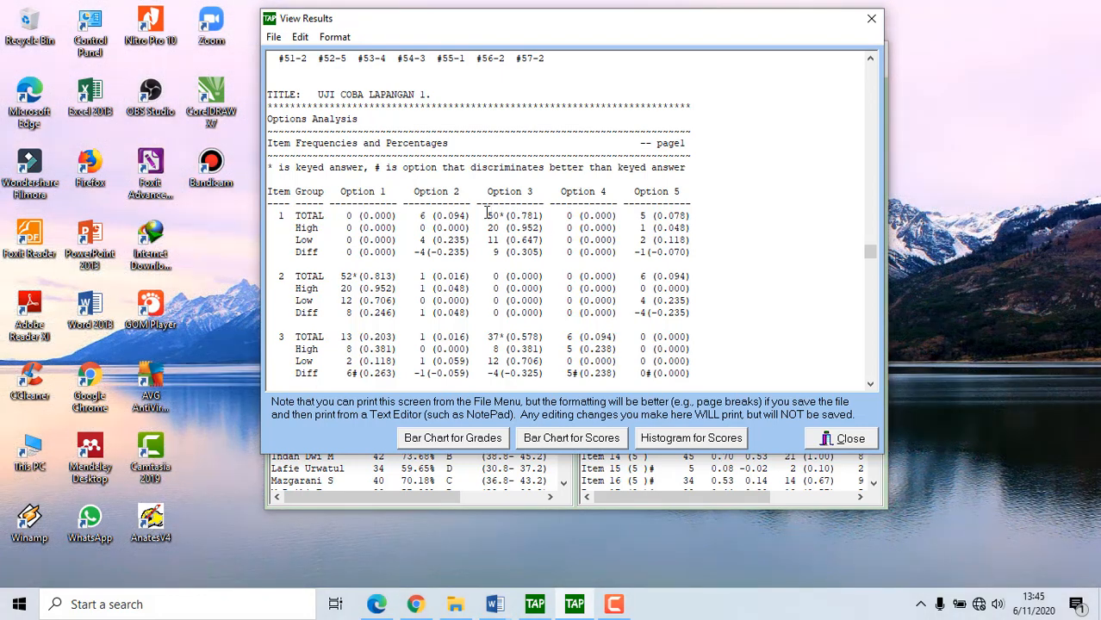
{"action": "left_click_drag", "start_coordinate": [487, 215], "coordinate": [543, 216]}
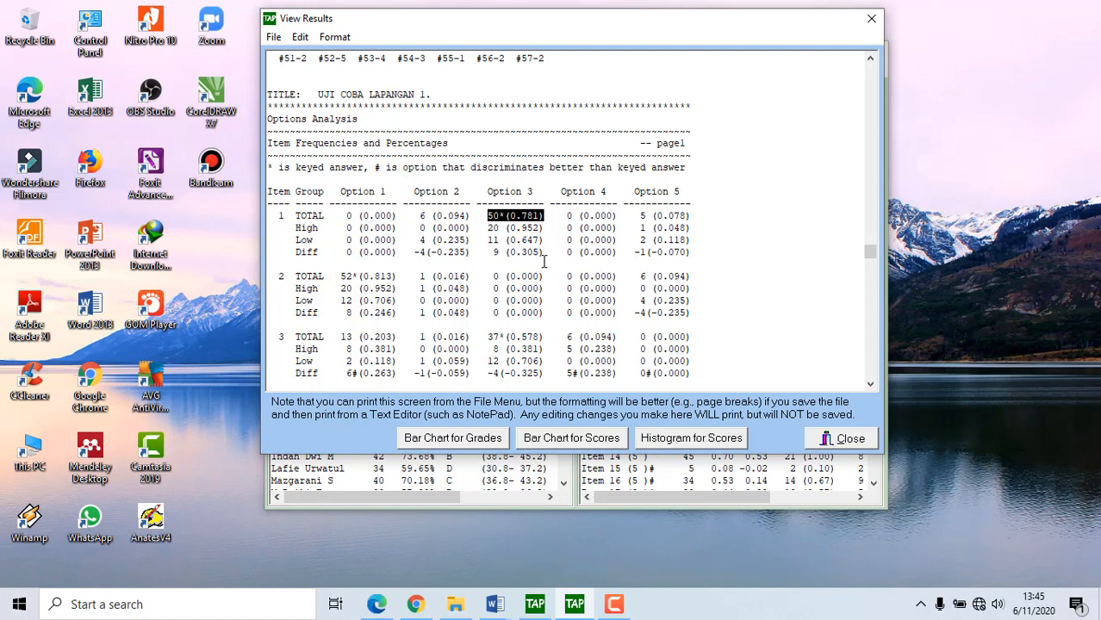
Check how options are distributed for items 2 to 8, highlighting the unchosen option 4 of item 5.
{"action": "scroll", "coordinate": [543, 263], "scroll_direction": "down", "scroll_amount": 1}
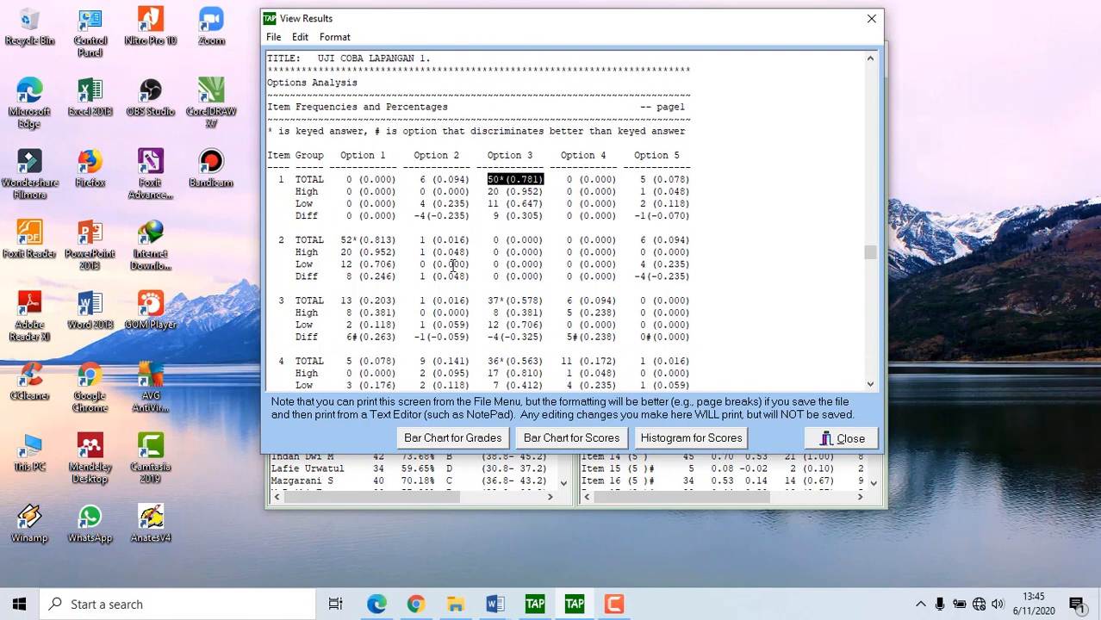
{"action": "scroll", "coordinate": [536, 248], "scroll_direction": "down", "scroll_amount": 3}
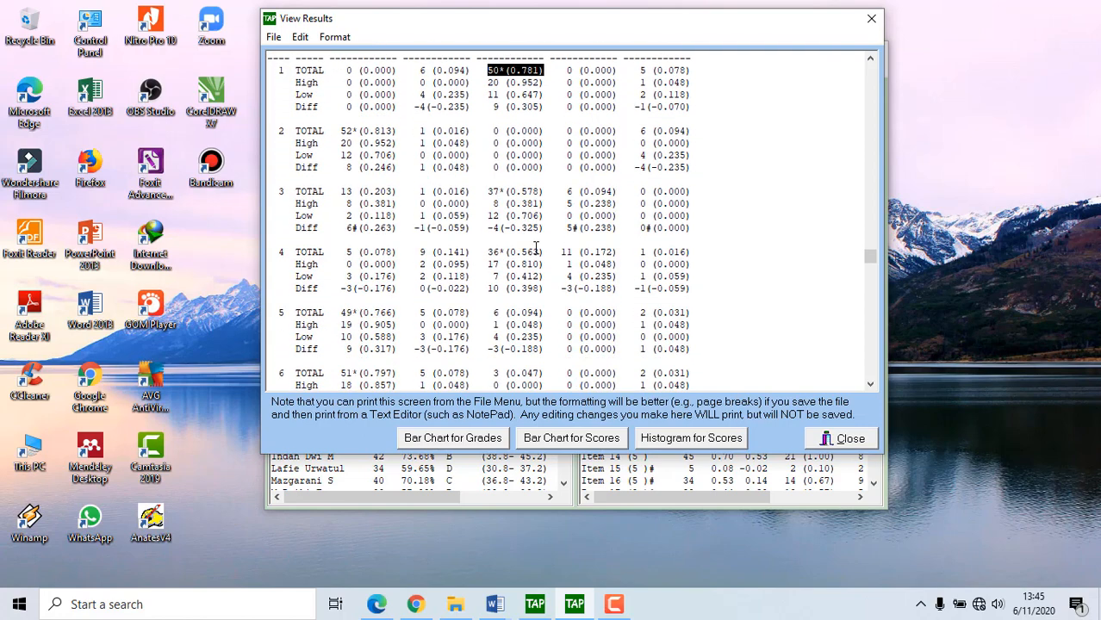
{"action": "scroll", "coordinate": [536, 247], "scroll_direction": "down", "scroll_amount": 2}
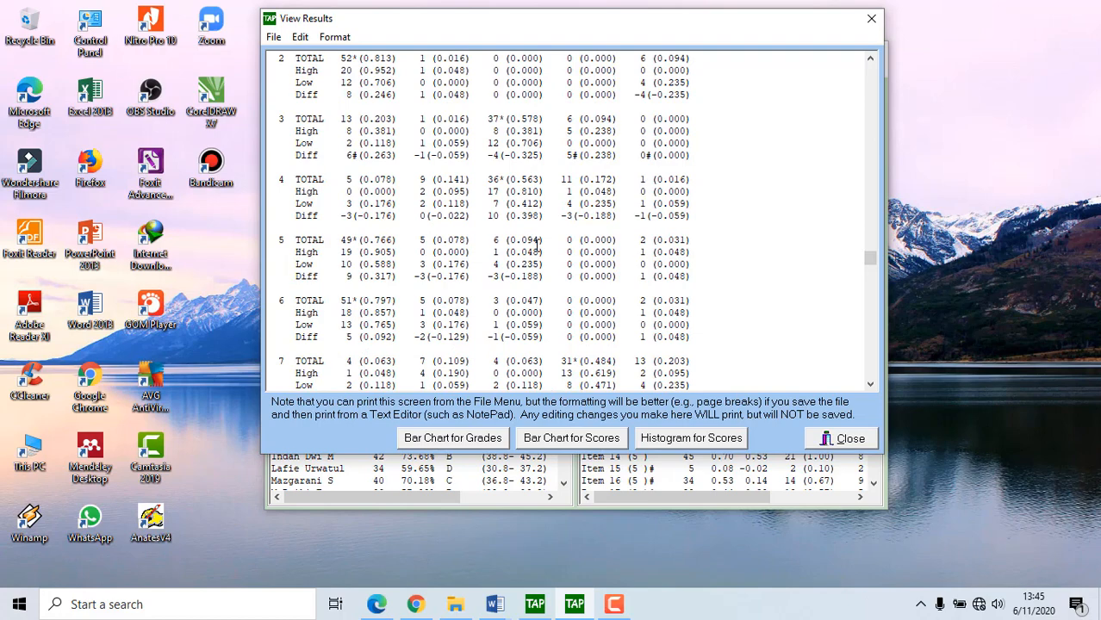
{"action": "scroll", "coordinate": [536, 247], "scroll_direction": "down", "scroll_amount": 2}
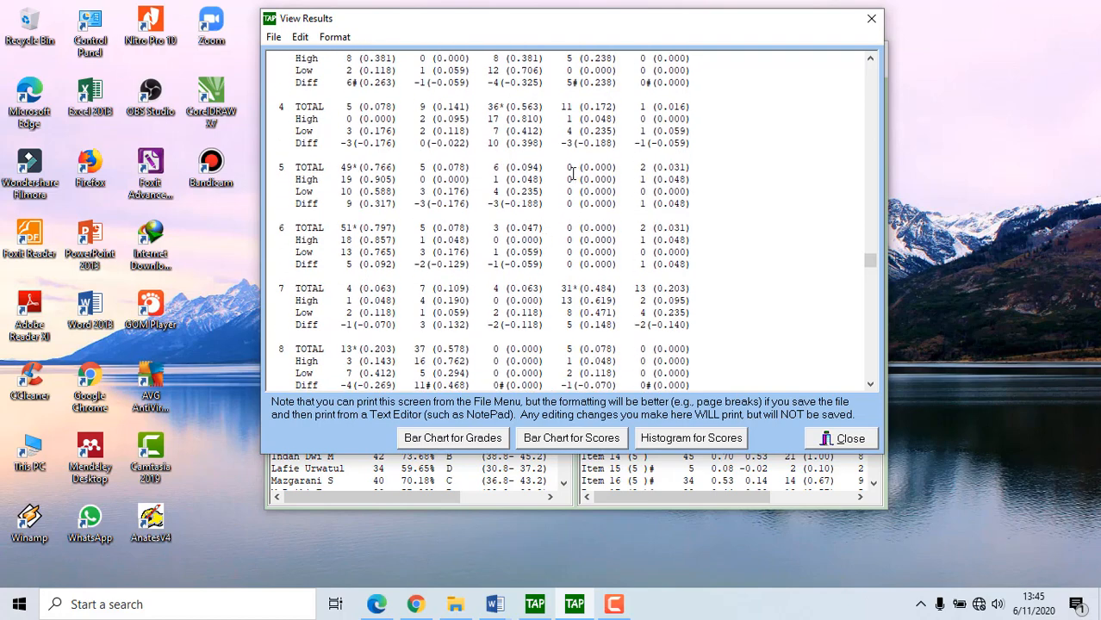
{"action": "left_click_drag", "start_coordinate": [562, 167], "coordinate": [618, 204]}
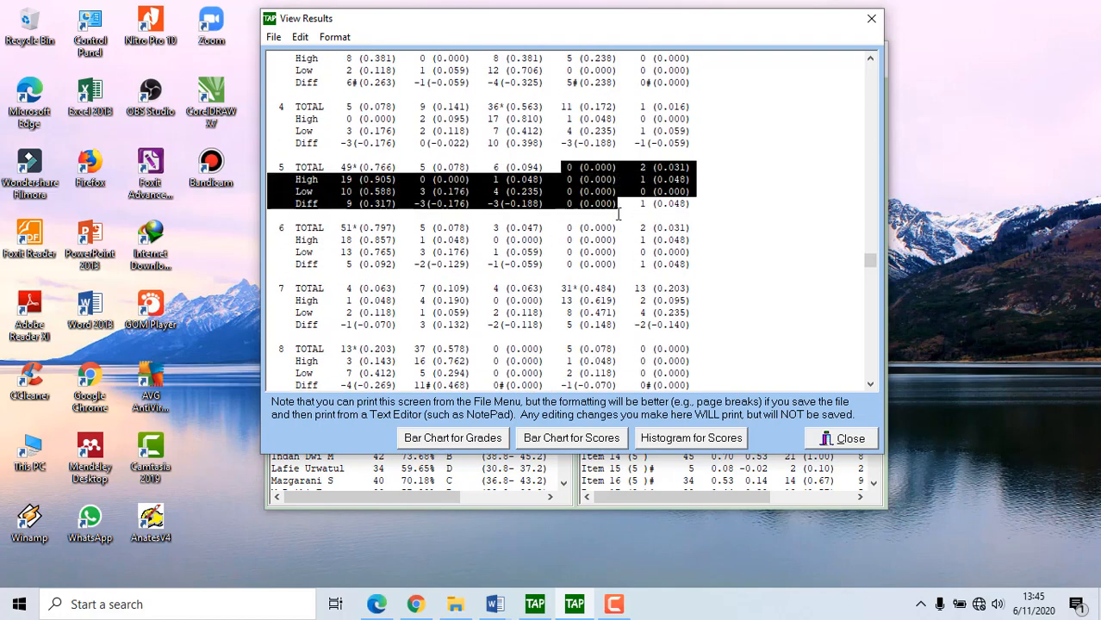
Browse the option frequencies of the remaining items through item 57, returning to the items from 41 onward.
{"action": "scroll", "coordinate": [600, 247], "scroll_direction": "up", "scroll_amount": 10}
{"action": "scroll", "coordinate": [601, 247], "scroll_direction": "down", "scroll_amount": 13}
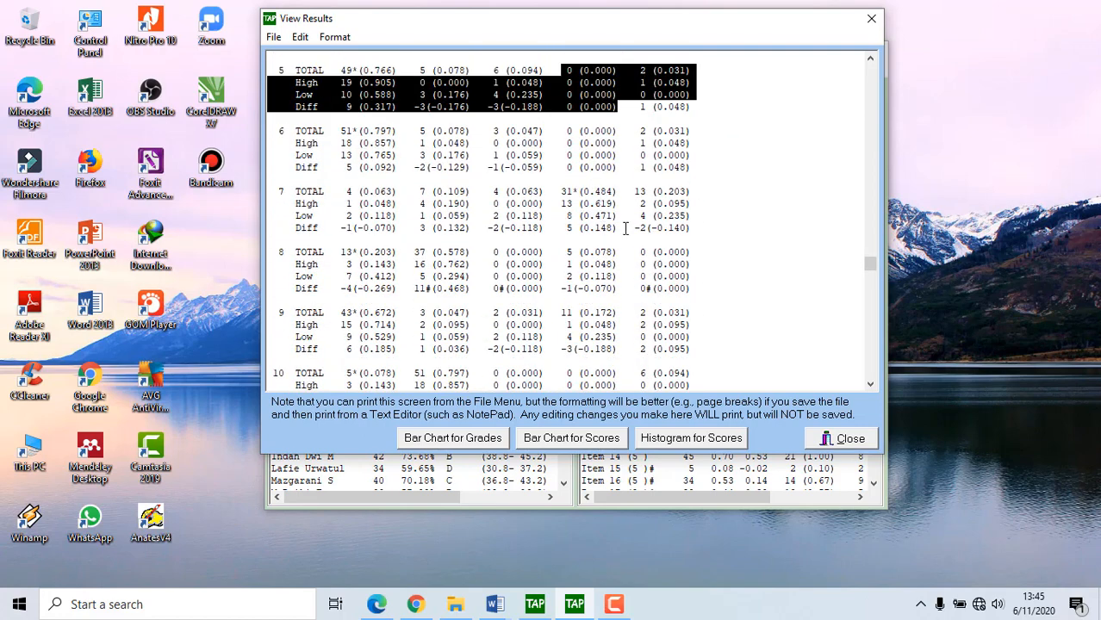
{"action": "scroll", "coordinate": [626, 229], "scroll_direction": "down", "scroll_amount": 20}
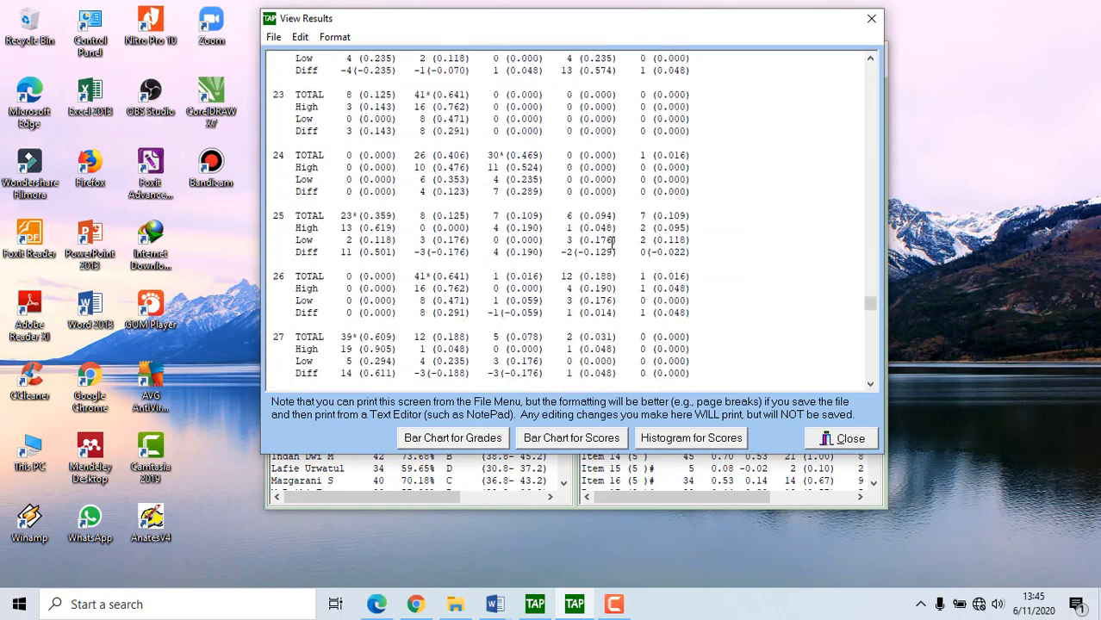
{"action": "scroll", "coordinate": [613, 244], "scroll_direction": "down", "scroll_amount": 20}
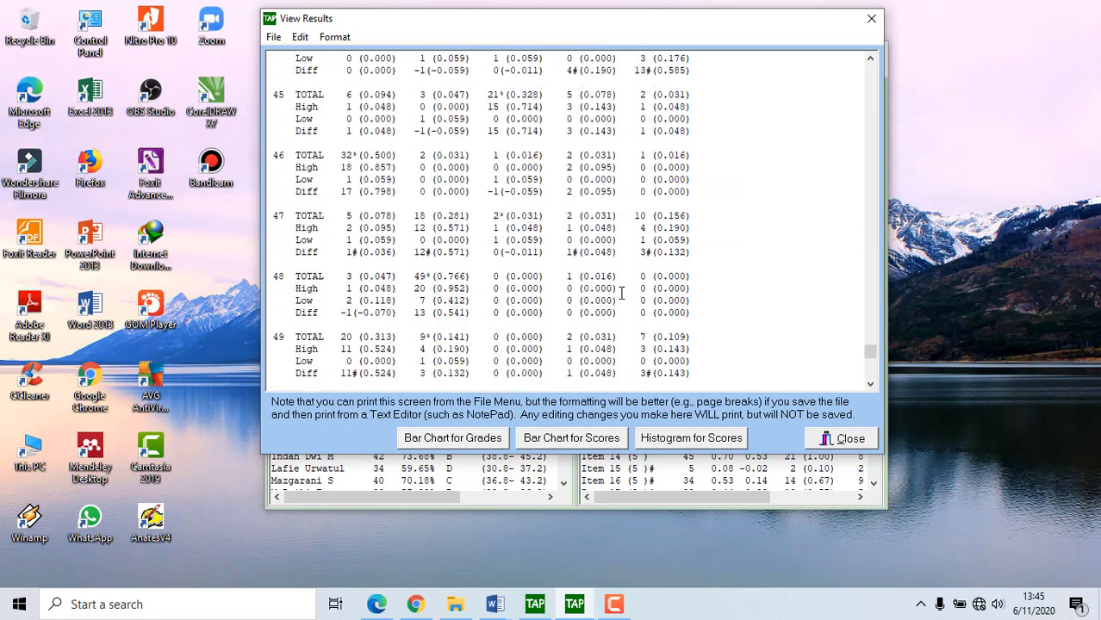
{"action": "scroll", "coordinate": [621, 294], "scroll_direction": "down", "scroll_amount": 15}
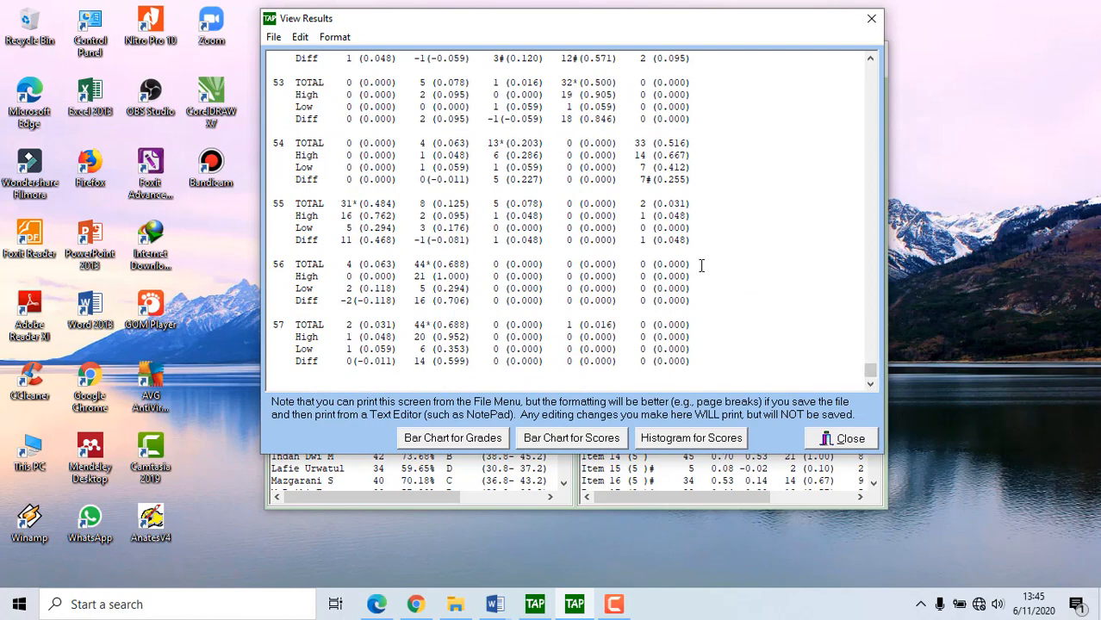
{"action": "scroll", "coordinate": [704, 242], "scroll_direction": "up", "scroll_amount": 15}
{"action": "scroll", "coordinate": [705, 243], "scroll_direction": "up", "scroll_amount": 18}
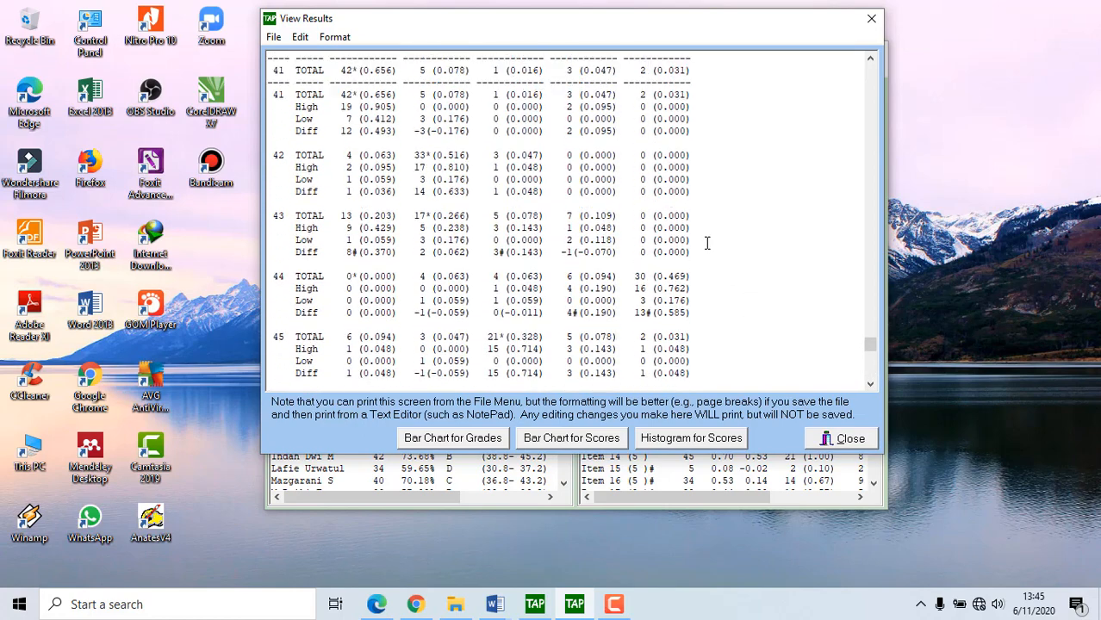